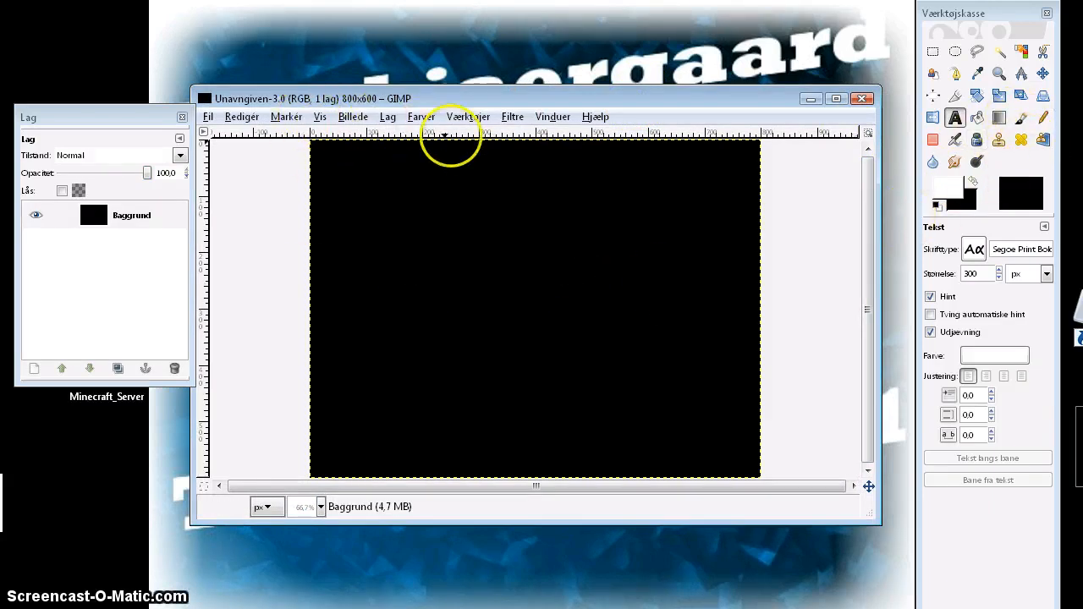
Add an alpha channel to the Baggrund layer and erase all of its black fill with the Eraser at scale 10.00.
{"action": "right_click", "coordinate": [131, 214]}
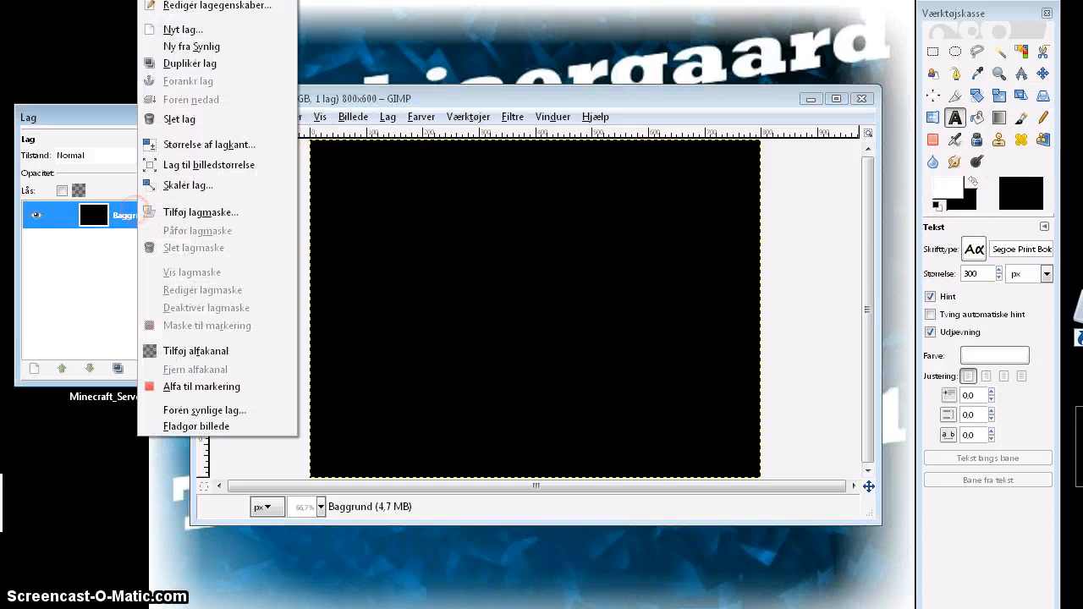
{"action": "left_click", "coordinate": [197, 350]}
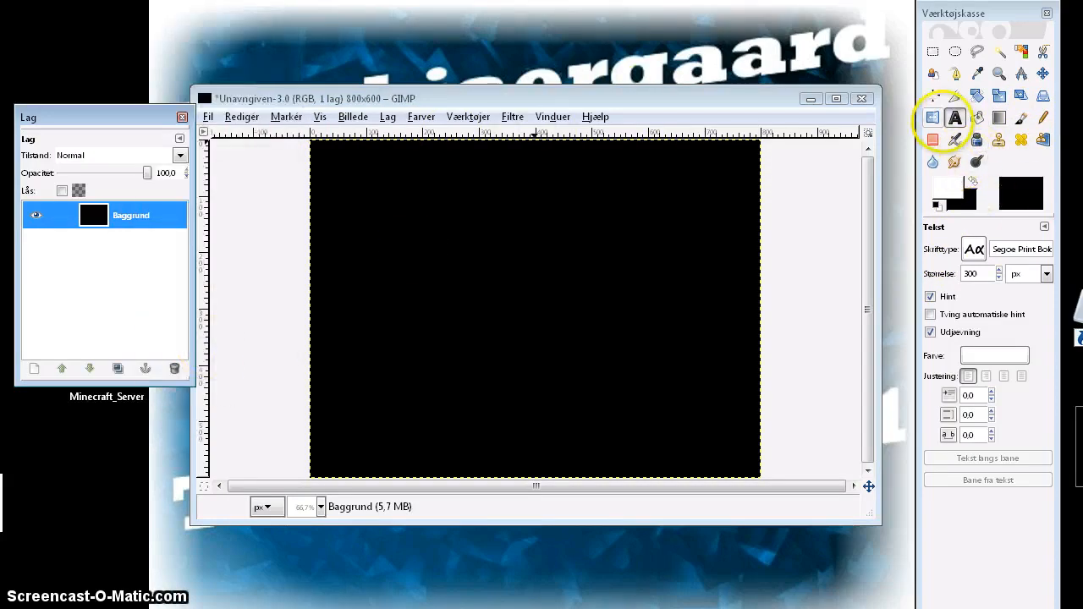
{"action": "left_click", "coordinate": [977, 118]}
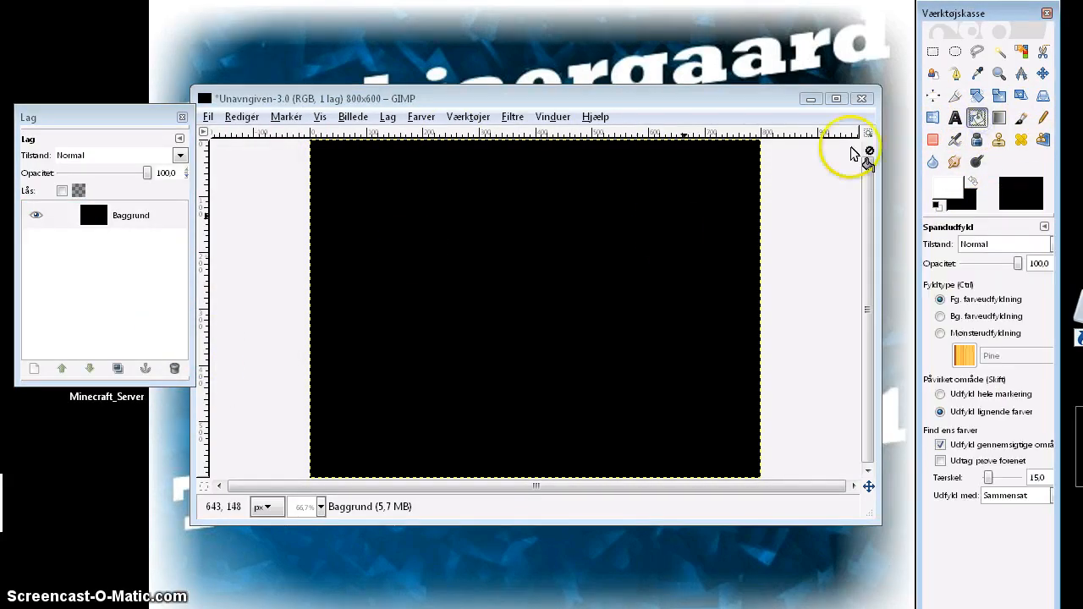
{"action": "left_click", "coordinate": [932, 140]}
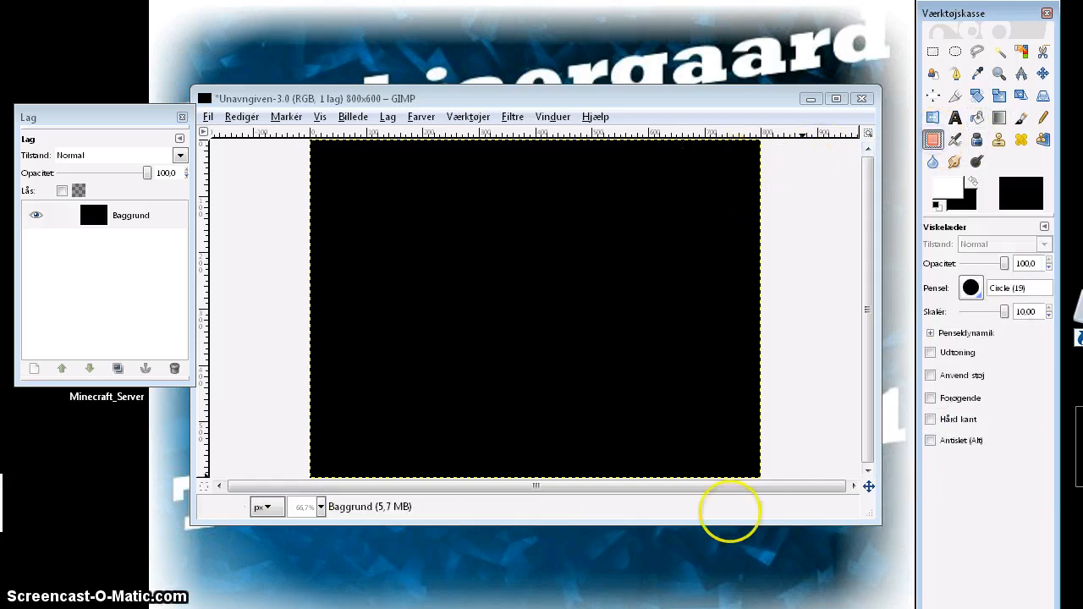
{"action": "mouse_move", "coordinate": [753, 449]}
{"action": "left_mouse_down"}
{"action": "mouse_move", "coordinate": [140, 450]}
{"action": "mouse_move", "coordinate": [745, 386]}
{"action": "mouse_move", "coordinate": [769, 331]}
{"action": "mouse_move", "coordinate": [813, 300]}
{"action": "mouse_move", "coordinate": [321, 196]}
{"action": "mouse_move", "coordinate": [561, 217]}
{"action": "mouse_move", "coordinate": [662, 144]}
{"action": "mouse_move", "coordinate": [719, 193]}
{"action": "mouse_move", "coordinate": [726, 416]}
{"action": "left_mouse_up"}
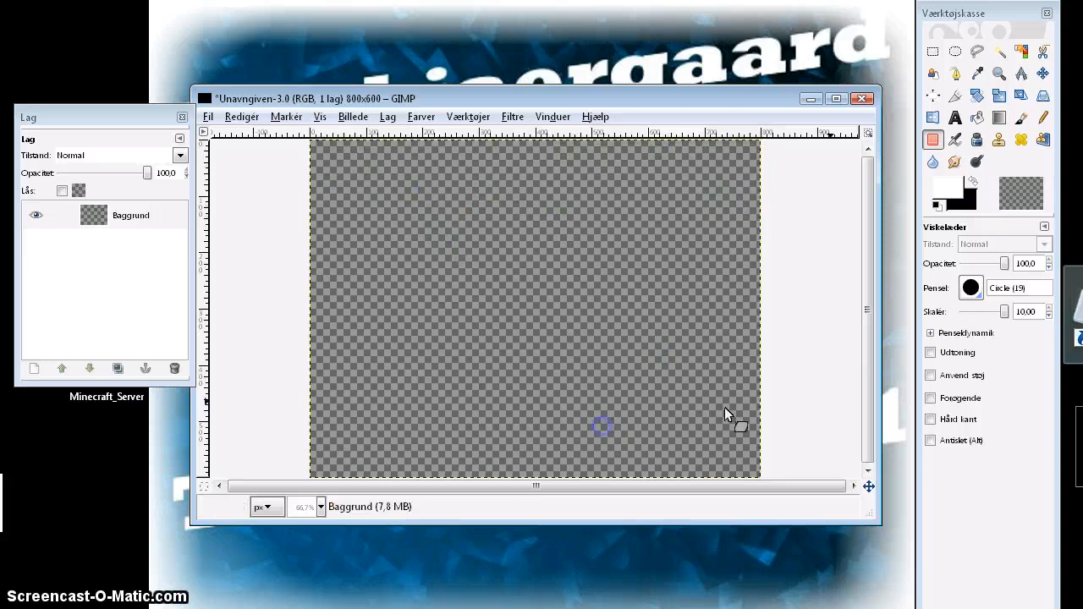
Add the white 300 px text "E" in Segoe Print Bold and position it in the left half of the canvas.
{"action": "left_click", "coordinate": [954, 117]}
{"action": "left_click", "coordinate": [385, 247]}
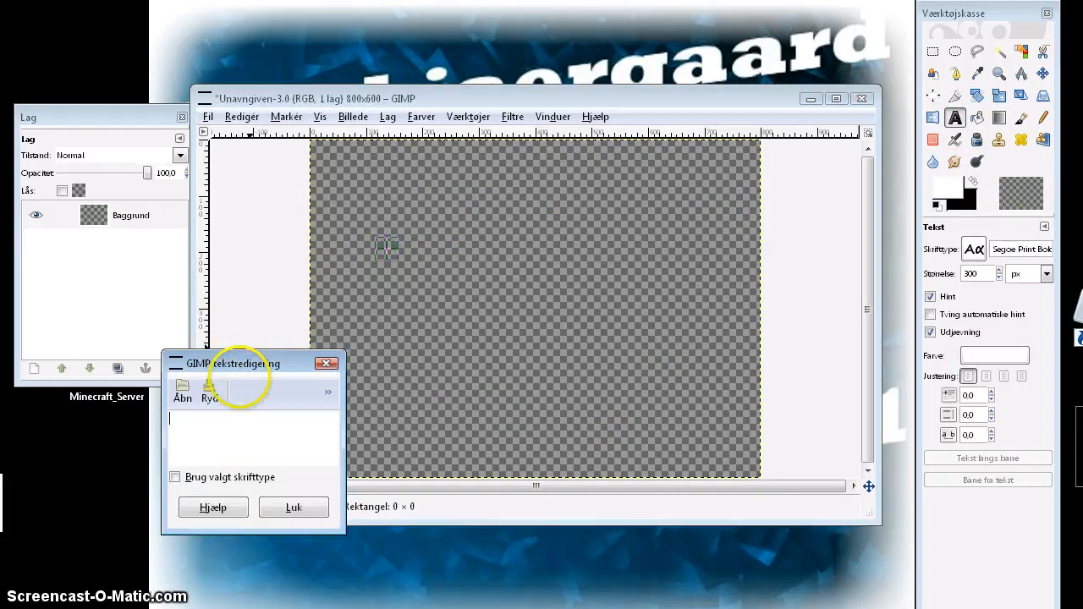
{"action": "type", "text": "Eg"}
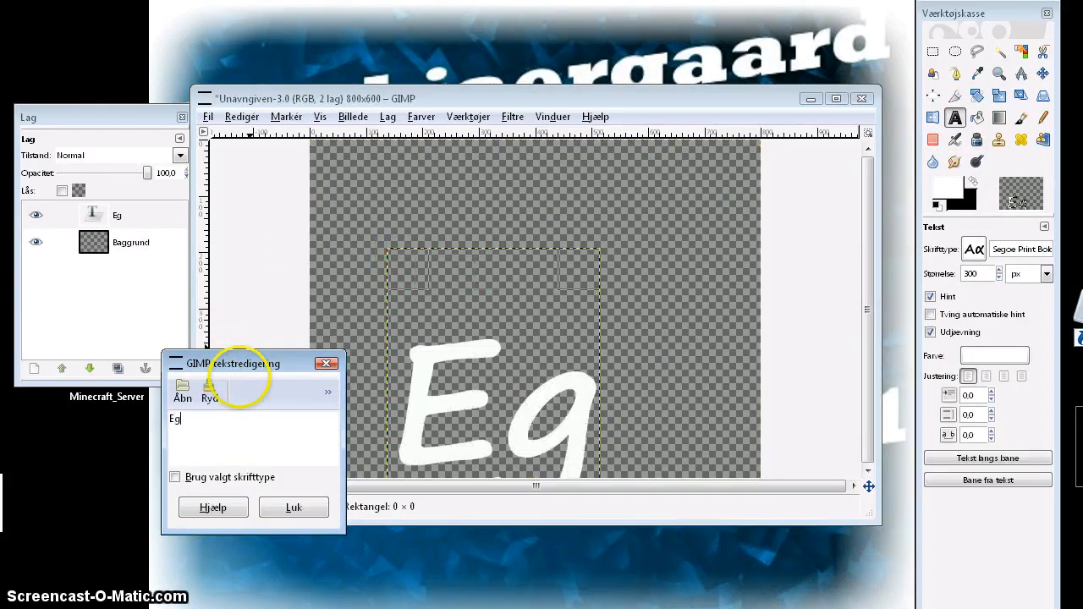
{"action": "key", "text": "BackSpace"}
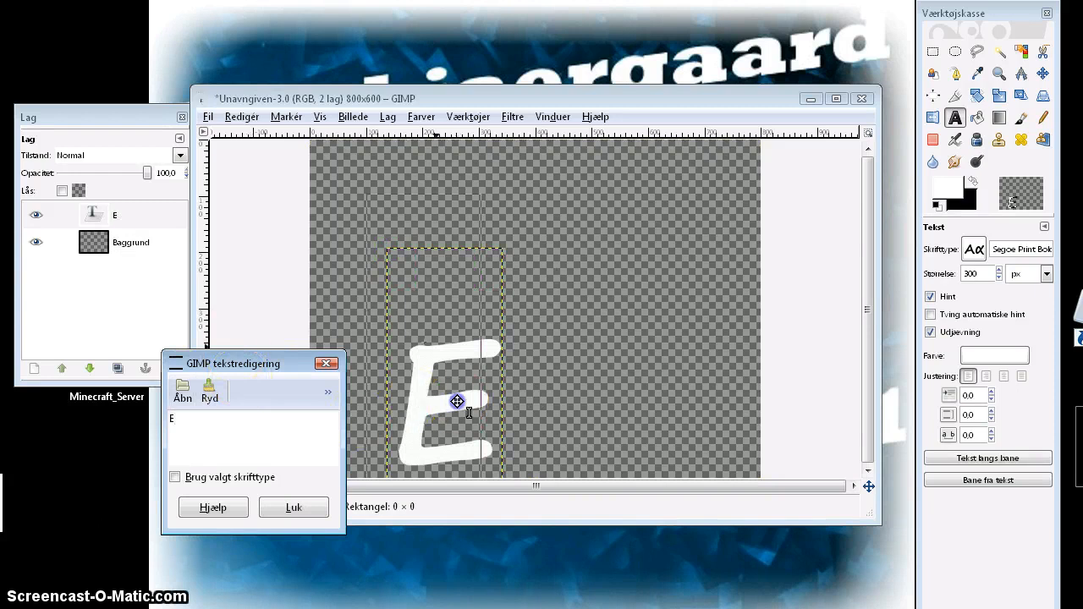
{"action": "left_click_drag", "start_coordinate": [457, 401], "coordinate": [431, 314]}
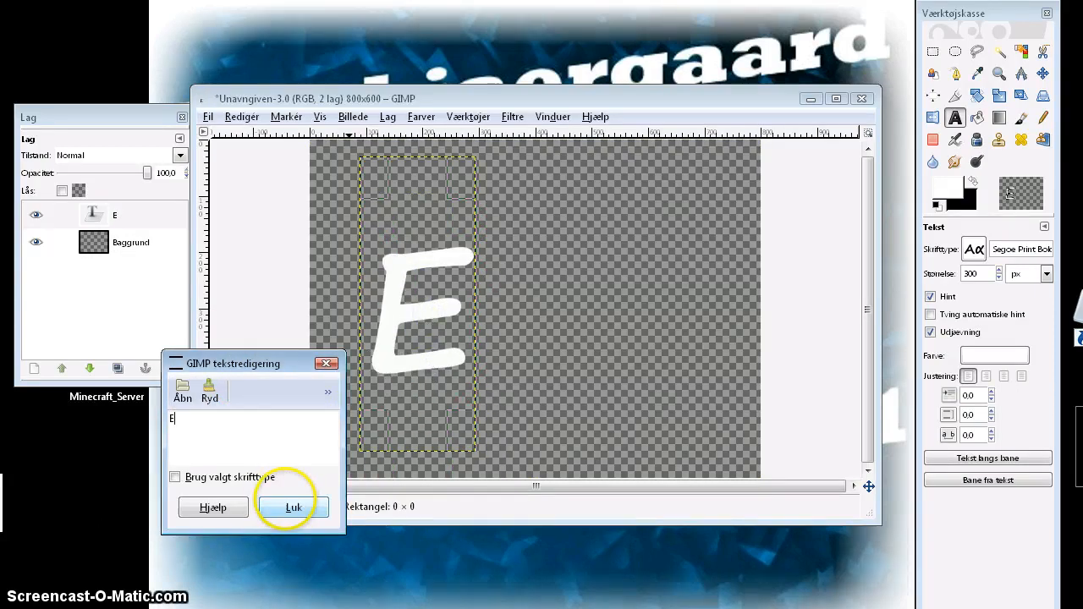
{"action": "left_click", "coordinate": [288, 508]}
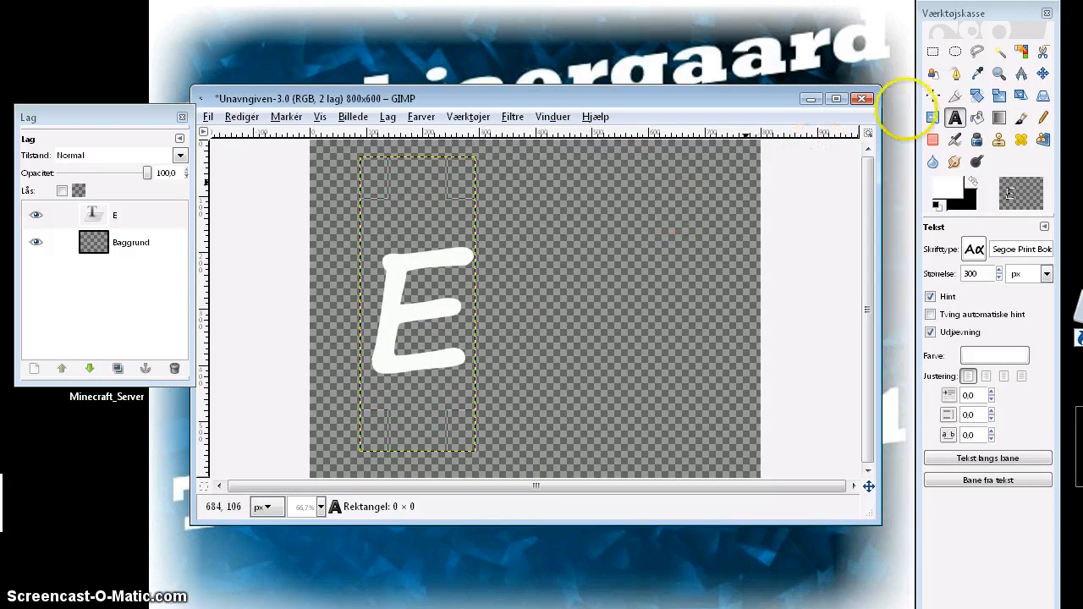
{"action": "left_click", "coordinate": [444, 287]}
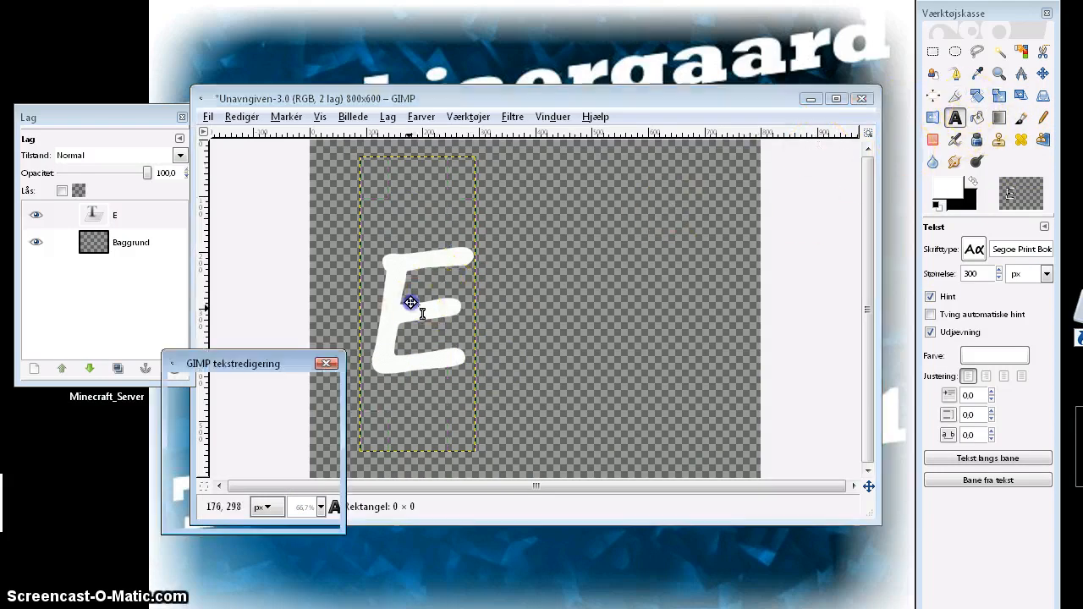
{"action": "left_click", "coordinate": [288, 507]}
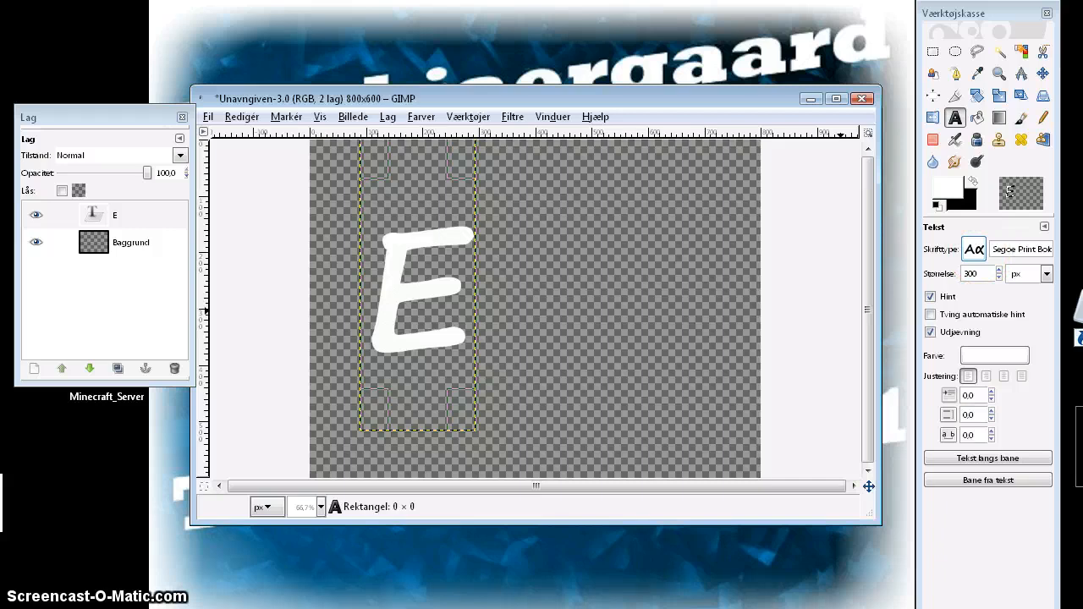
Try the fonts Segoe Script Bold, Segoe UI Bold Italic and Showcard Gothic on the letter E.
{"action": "left_click", "coordinate": [974, 249]}
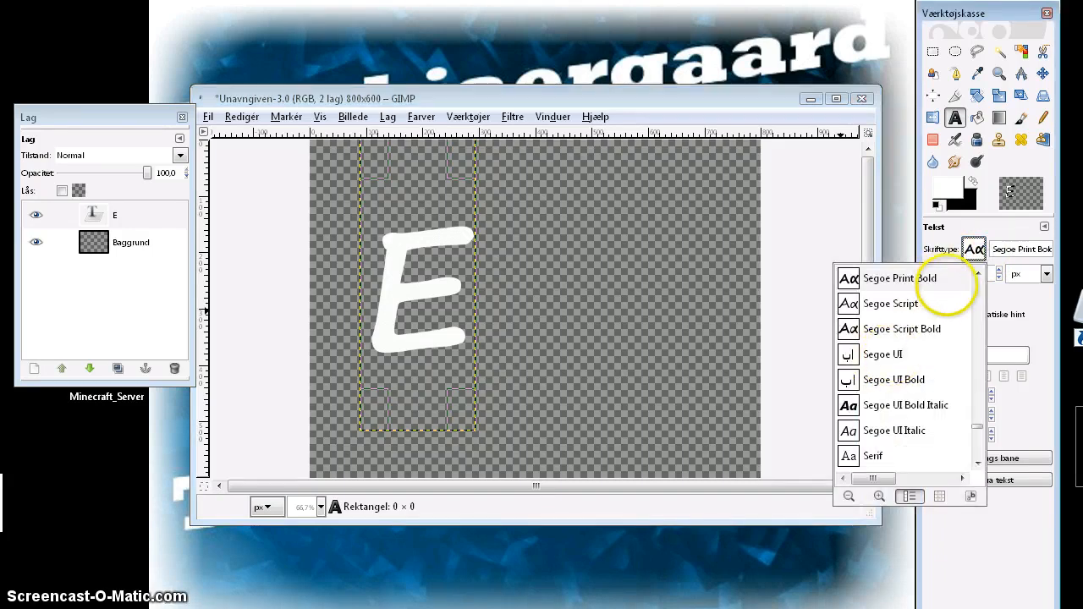
{"action": "left_click", "coordinate": [931, 330]}
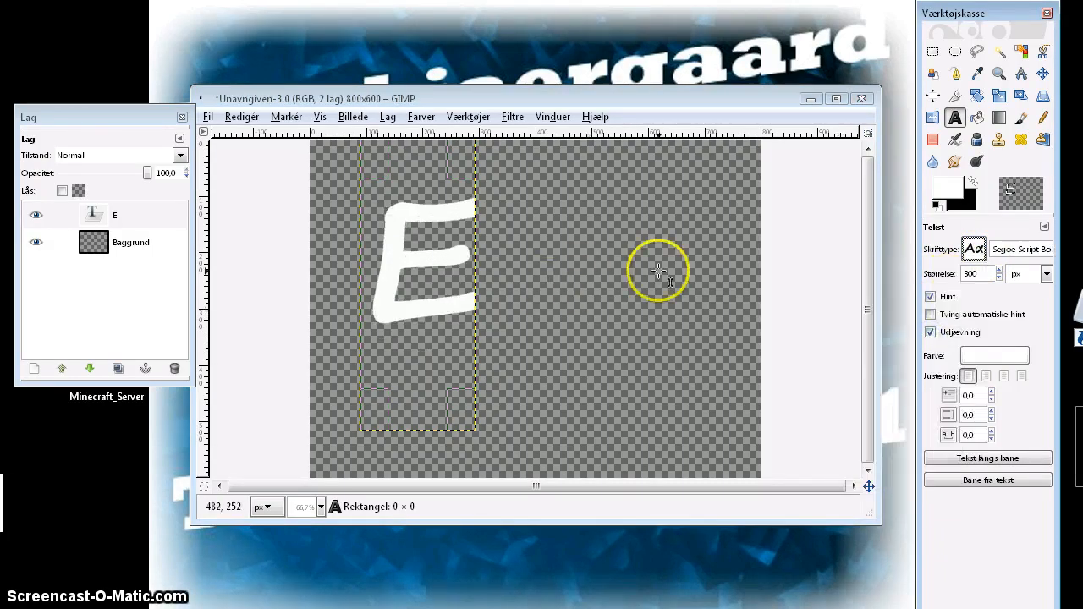
{"action": "left_click", "coordinate": [974, 249]}
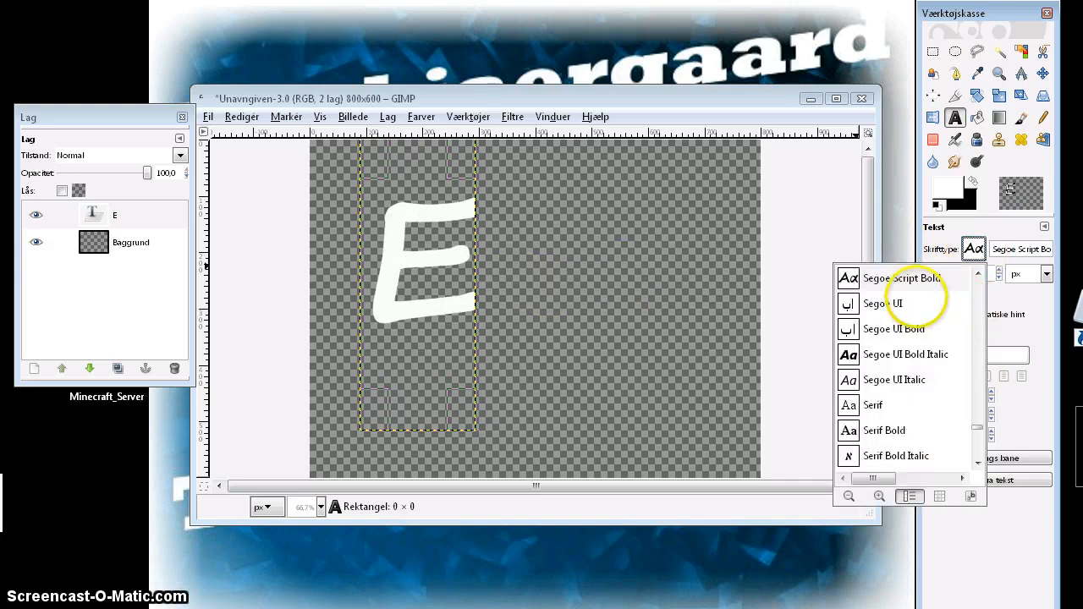
{"action": "scroll", "coordinate": [922, 296], "scroll_direction": "up", "scroll_amount": 1}
{"action": "left_click", "coordinate": [907, 414]}
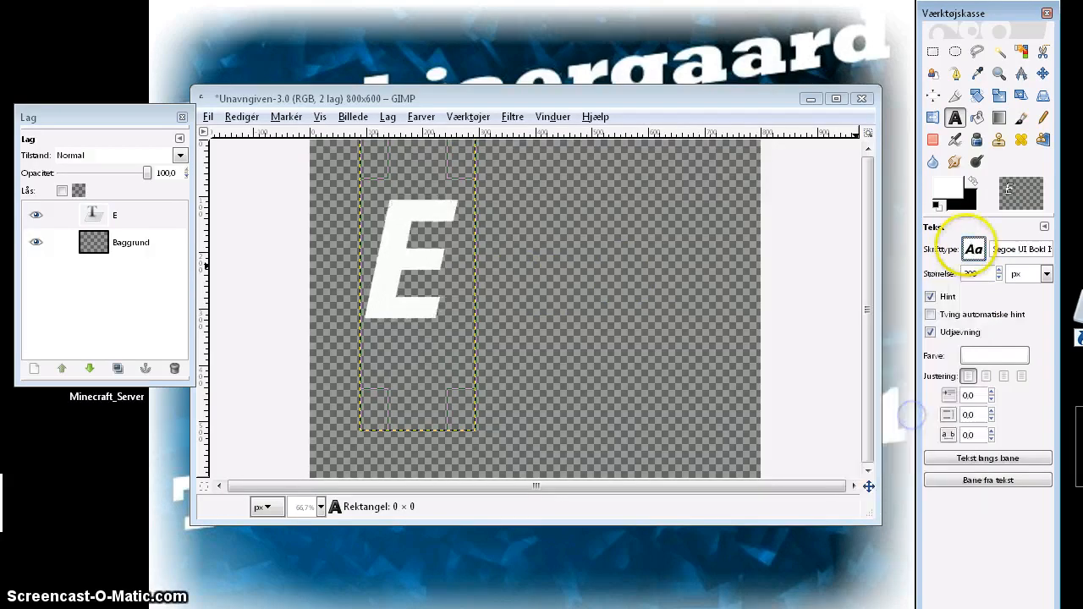
{"action": "left_click", "coordinate": [974, 249]}
{"action": "scroll", "coordinate": [918, 339], "scroll_direction": "down", "scroll_amount": 2}
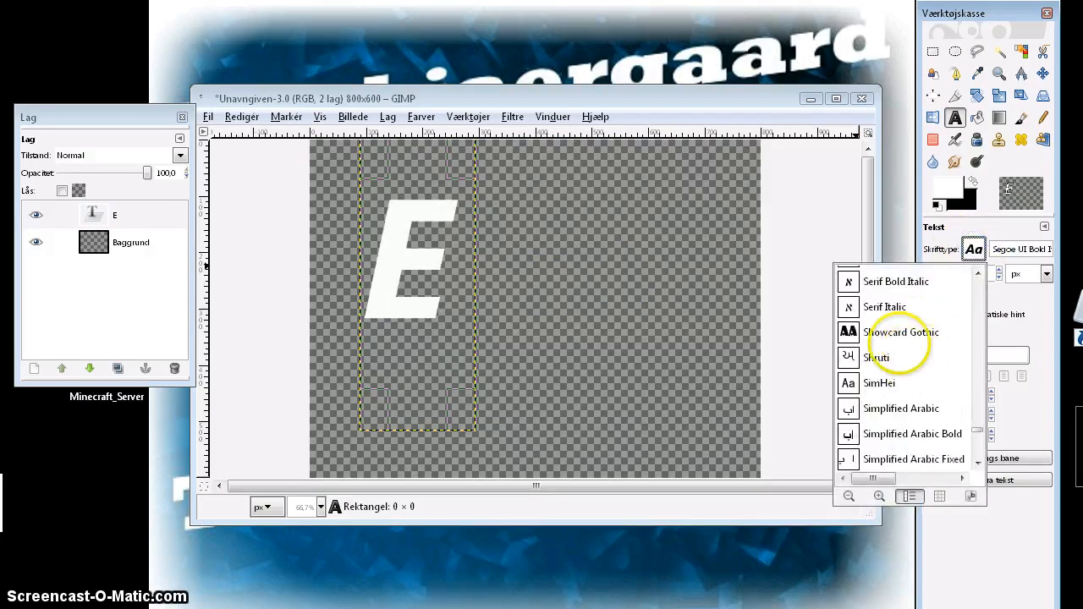
{"action": "left_click", "coordinate": [912, 333]}
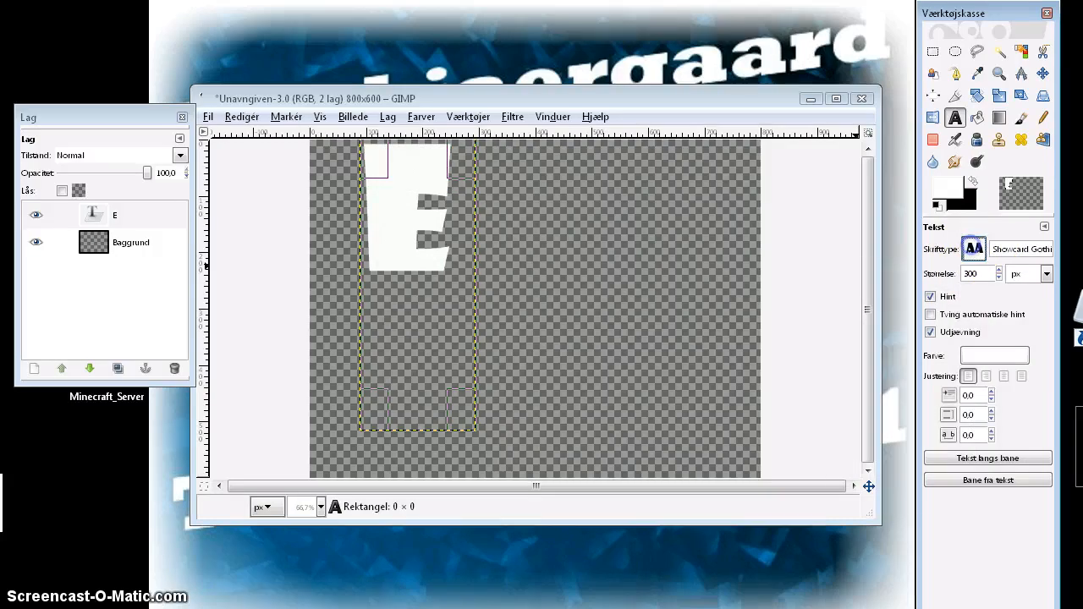
Try the fonts Times New Roman Bold, Tunga and Vivaldi Italic on the letter E.
{"action": "left_click", "coordinate": [974, 249]}
{"action": "scroll", "coordinate": [905, 355], "scroll_direction": "down", "scroll_amount": 4}
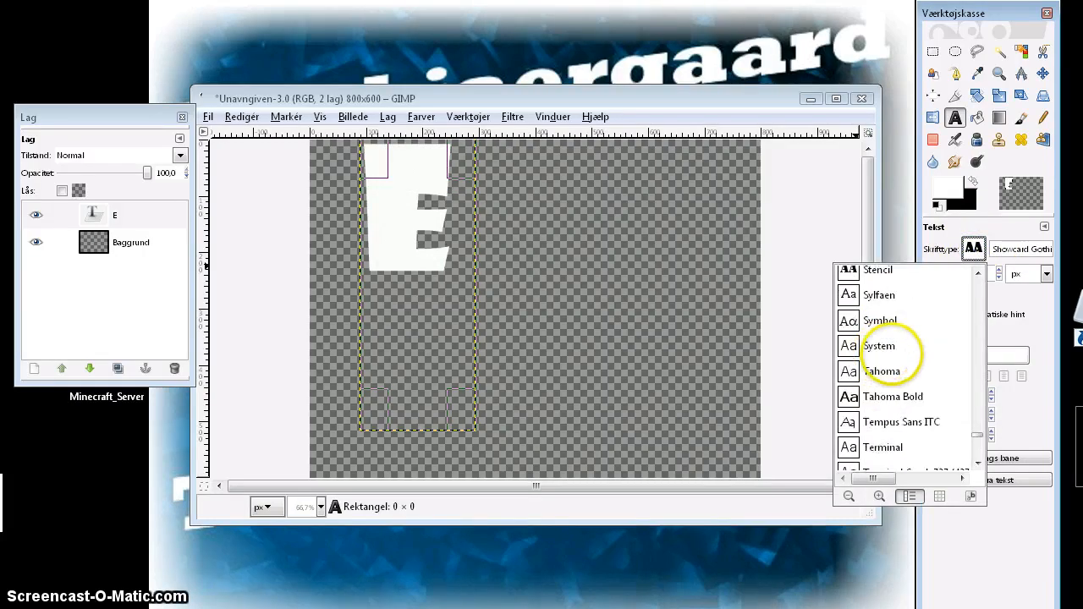
{"action": "scroll", "coordinate": [890, 354], "scroll_direction": "down", "scroll_amount": 3}
{"action": "scroll", "coordinate": [876, 347], "scroll_direction": "up", "scroll_amount": 1}
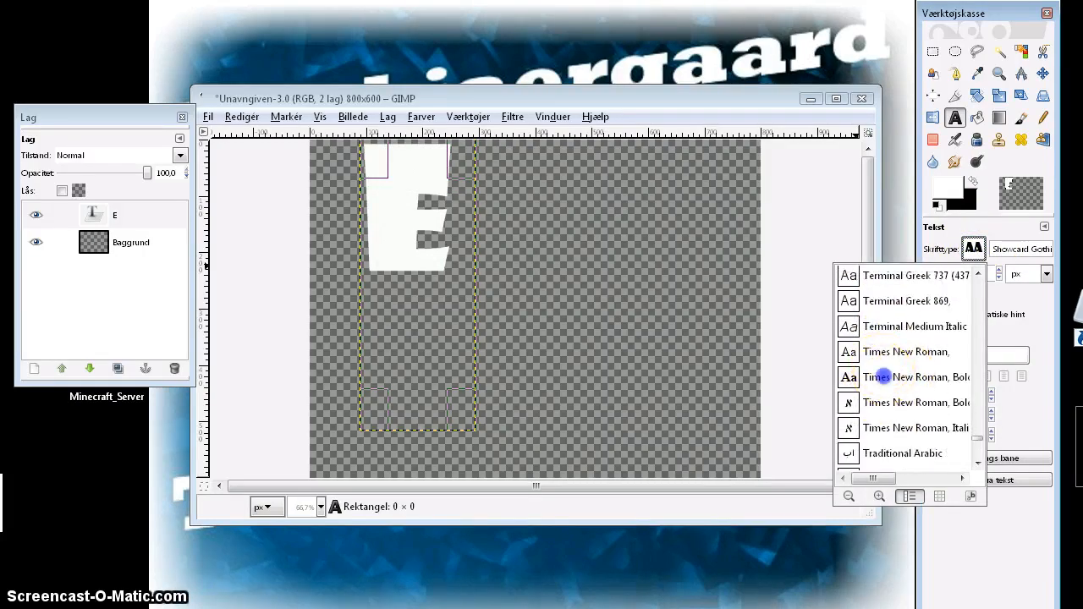
{"action": "left_click", "coordinate": [895, 373]}
{"action": "left_click", "coordinate": [974, 248]}
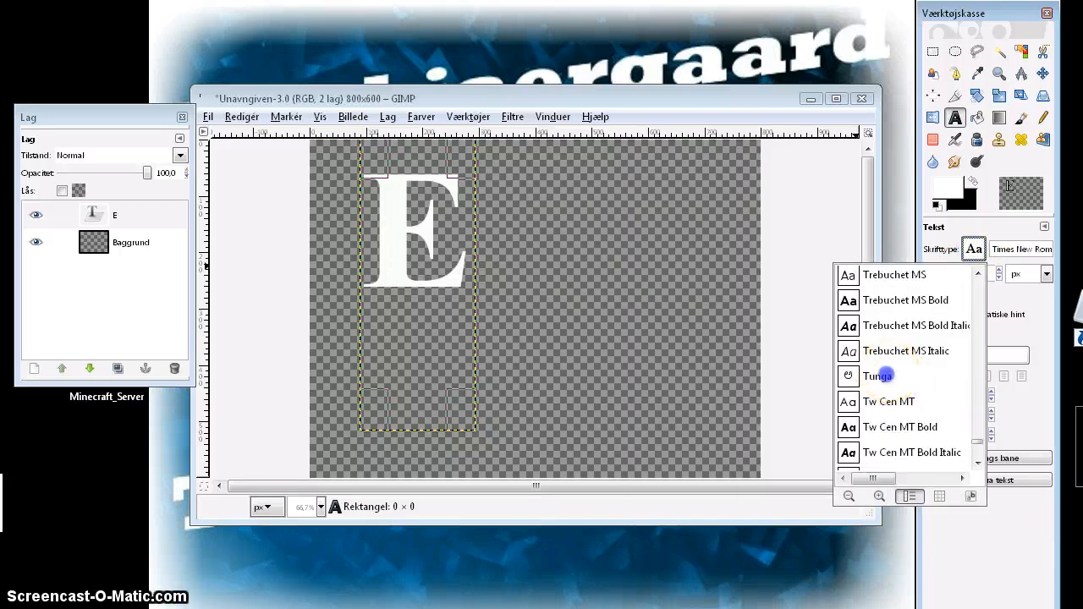
{"action": "left_click", "coordinate": [877, 375]}
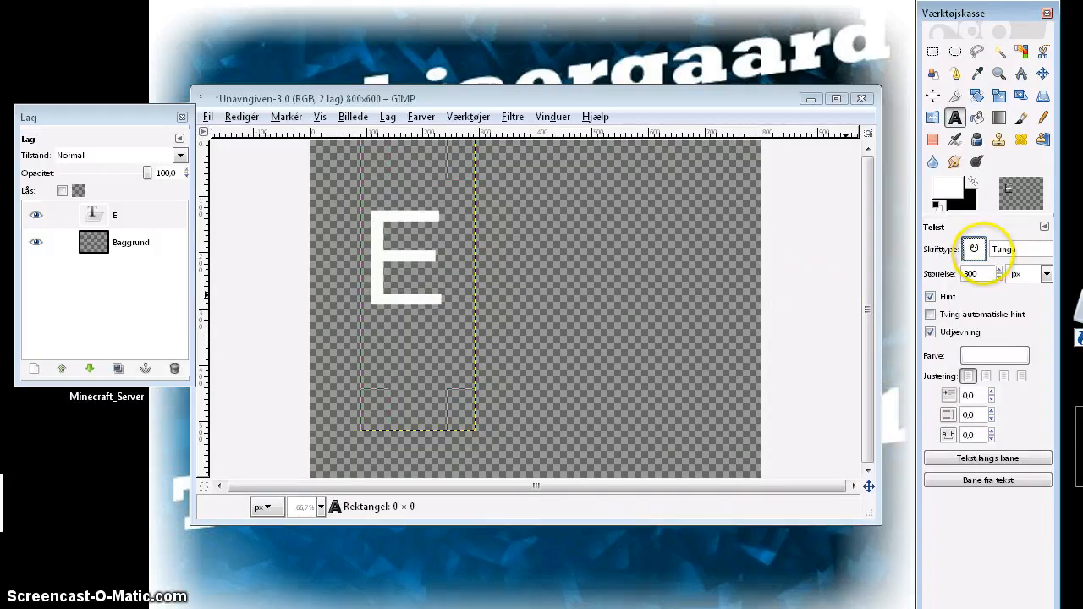
{"action": "left_click", "coordinate": [974, 248]}
{"action": "scroll", "coordinate": [894, 406], "scroll_direction": "down", "scroll_amount": 5}
{"action": "left_click", "coordinate": [882, 396]}
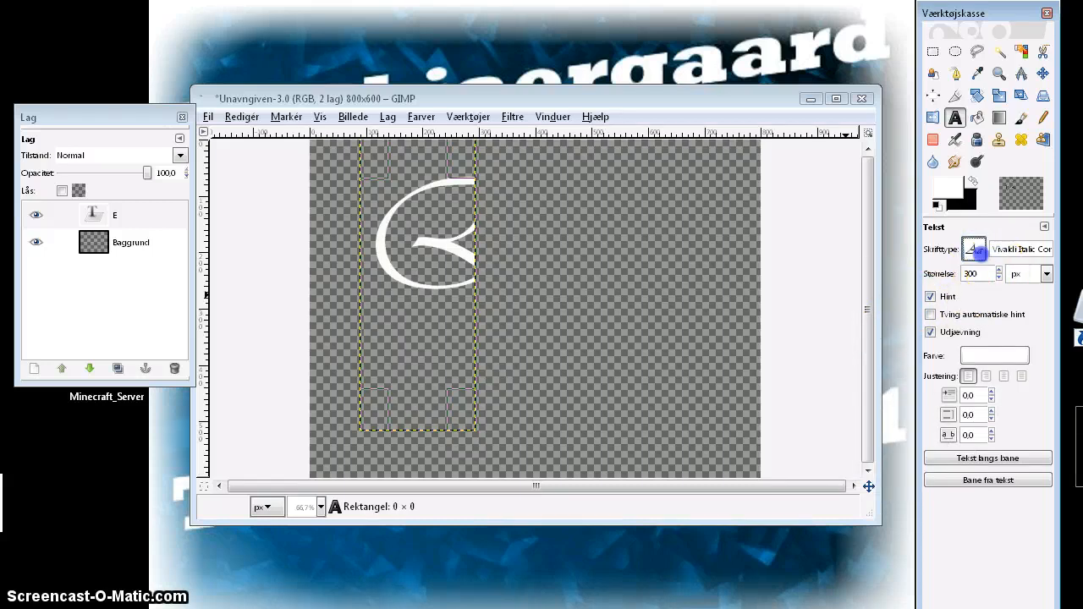
Set the letter E's font to Segoe Print Bold and shift the letter slightly up and to the left.
{"action": "left_click", "coordinate": [975, 248]}
{"action": "scroll", "coordinate": [896, 406], "scroll_direction": "down", "scroll_amount": 5}
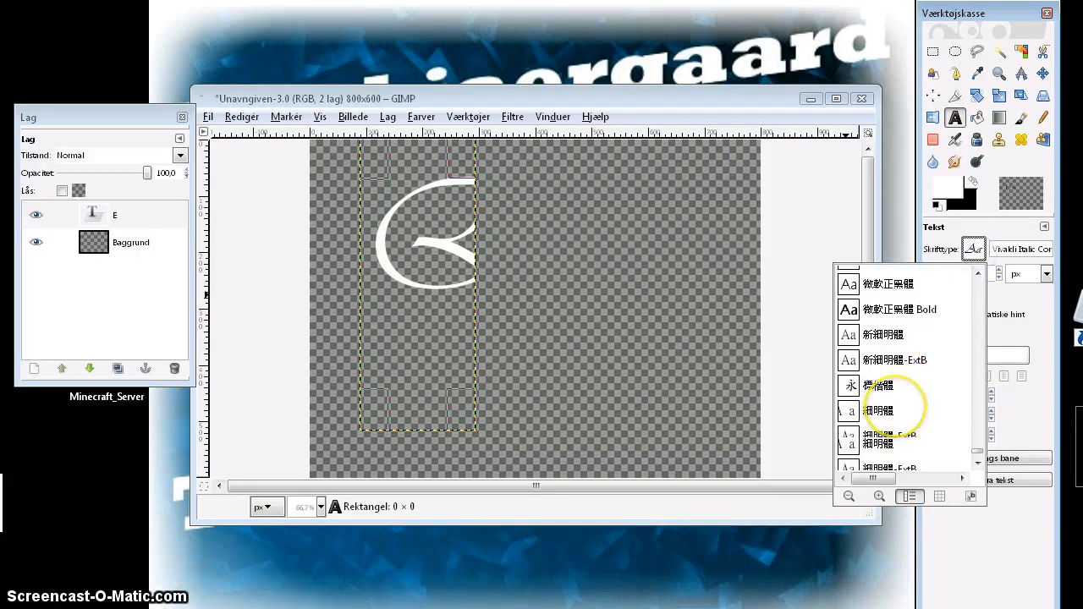
{"action": "scroll", "coordinate": [894, 408], "scroll_direction": "down", "scroll_amount": 1}
{"action": "scroll", "coordinate": [895, 408], "scroll_direction": "up", "scroll_amount": 15}
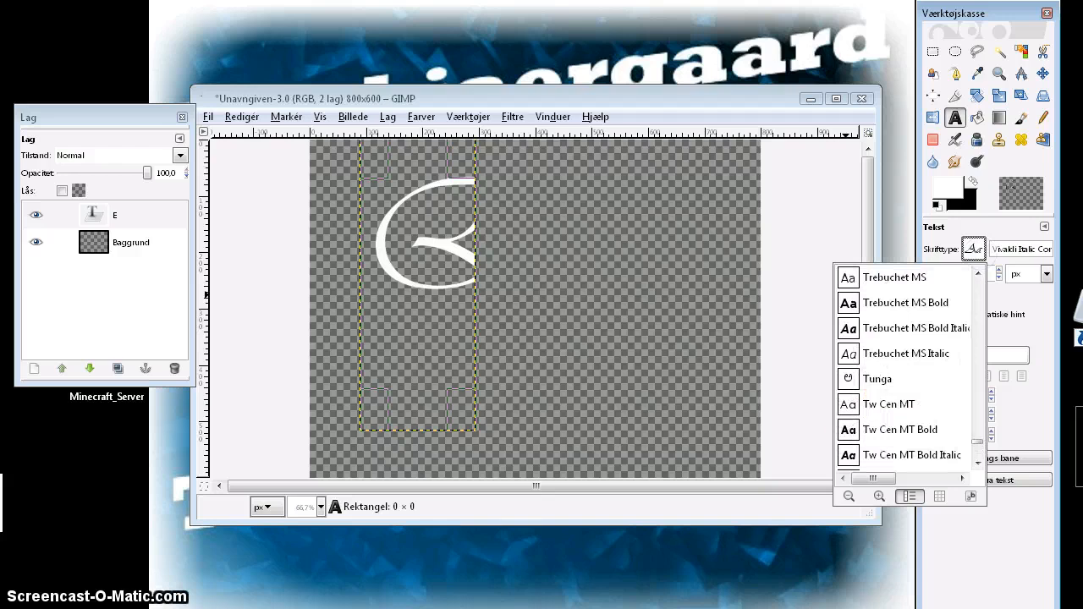
{"action": "scroll", "coordinate": [880, 414], "scroll_direction": "up", "scroll_amount": 5}
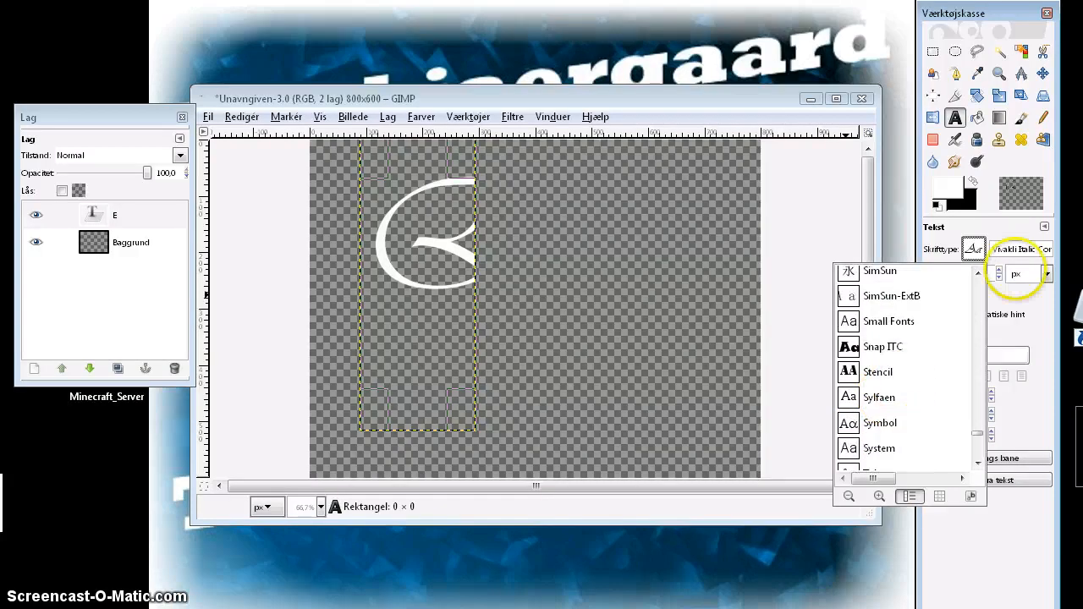
{"action": "left_click", "coordinate": [1024, 245]}
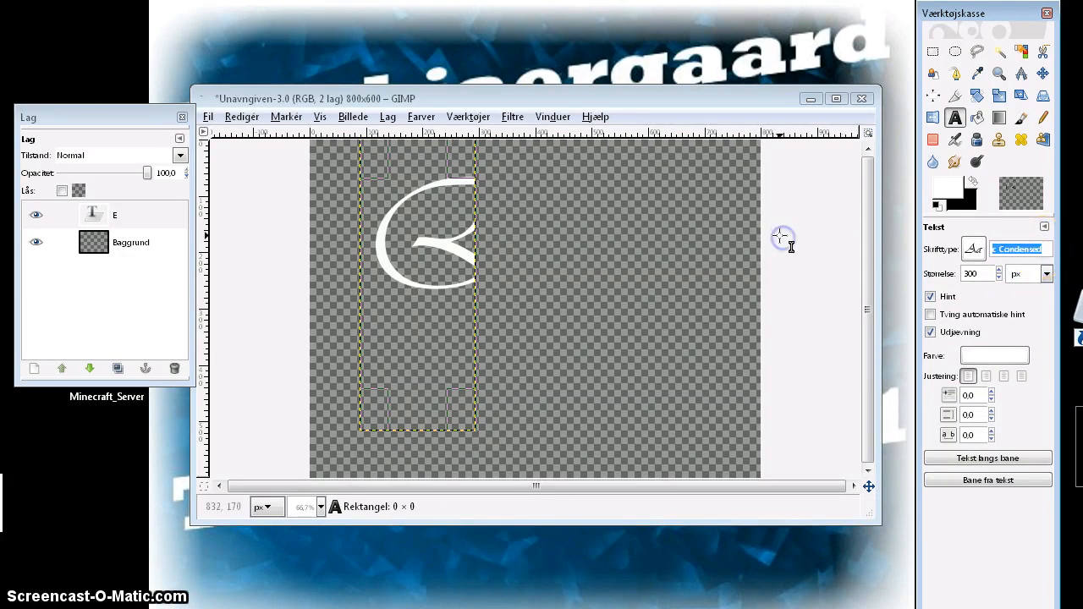
{"action": "type", "text": "seg"}
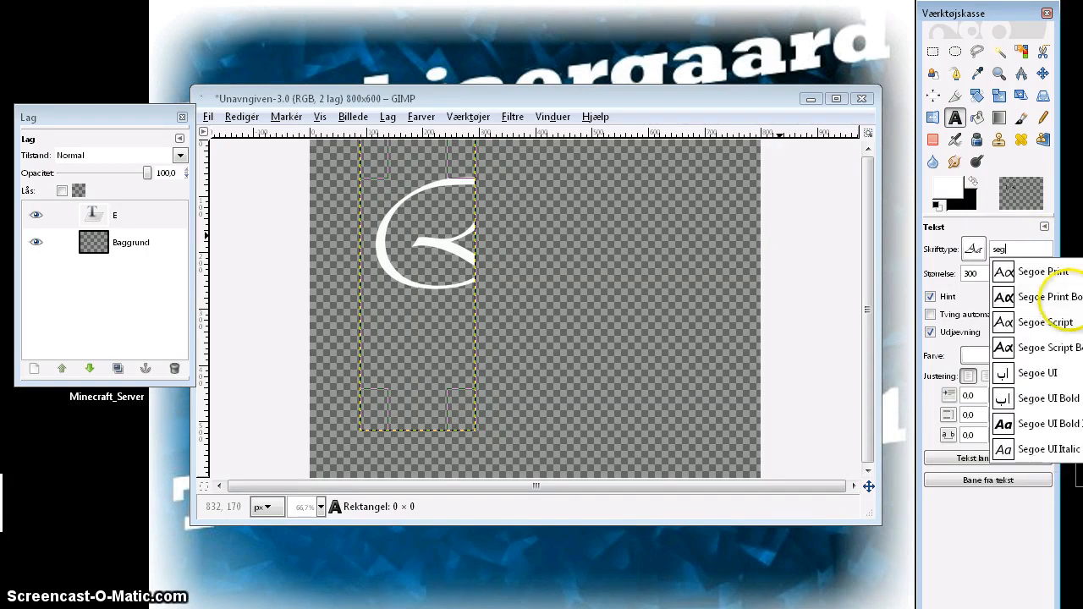
{"action": "key", "text": "Down"}
{"action": "key", "text": "Down"}
{"action": "key", "text": "Return"}
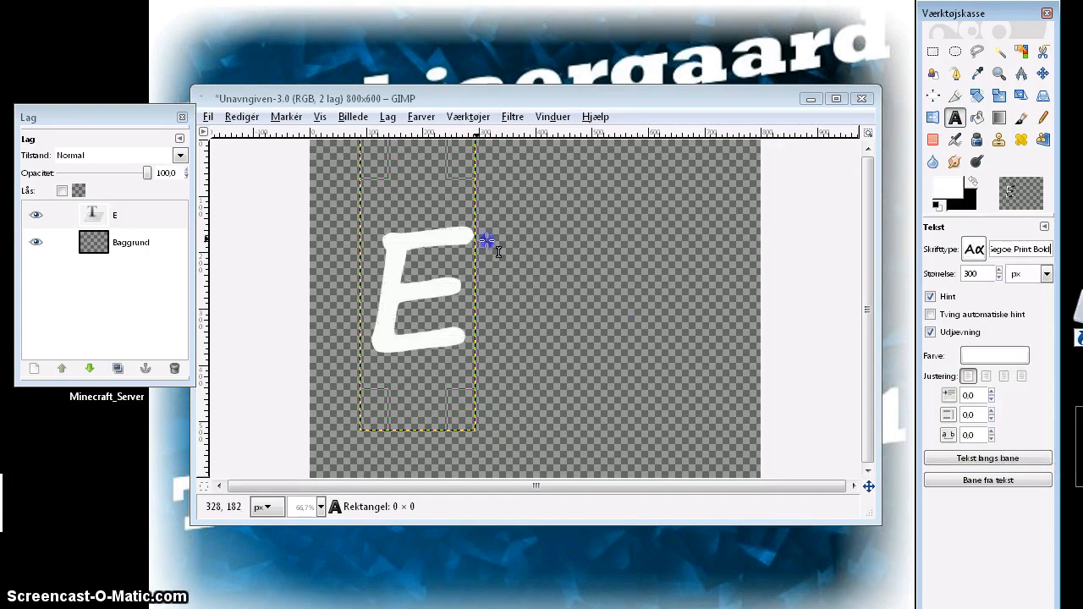
{"action": "left_click", "coordinate": [427, 286]}
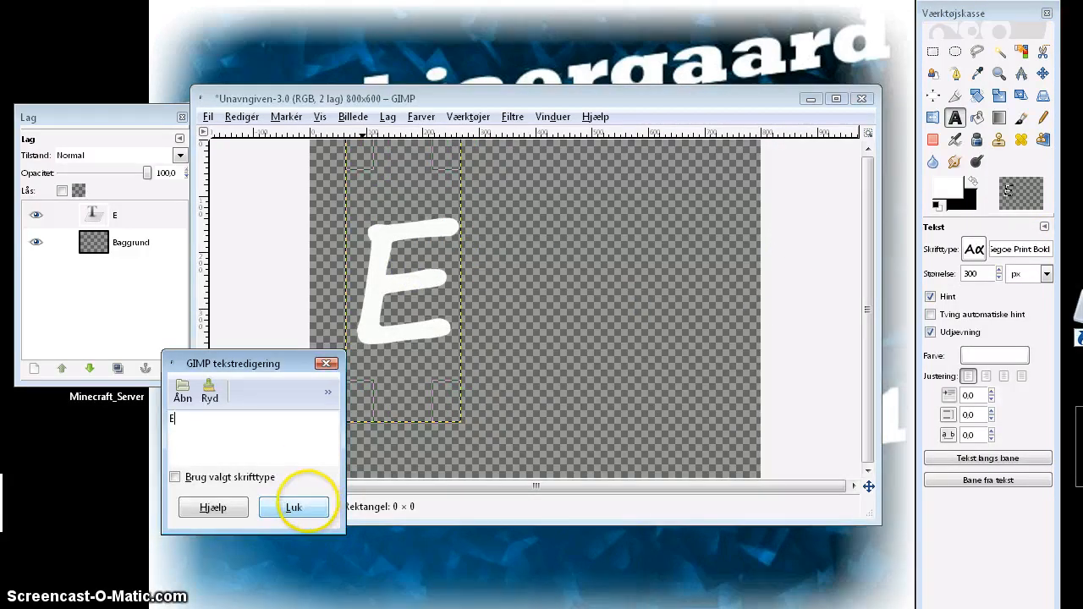
{"action": "left_click", "coordinate": [294, 507]}
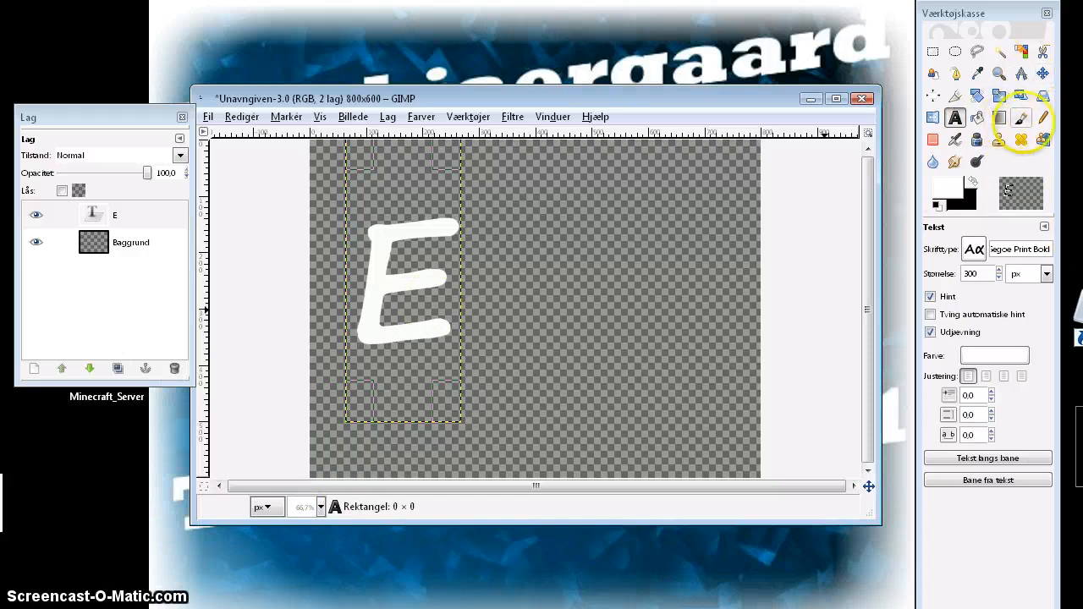
Paint a white dab on the end of the E's upper bar with the Paintbrush, using Circle (19) at scale 1.00.
{"action": "left_click", "coordinate": [1021, 119]}
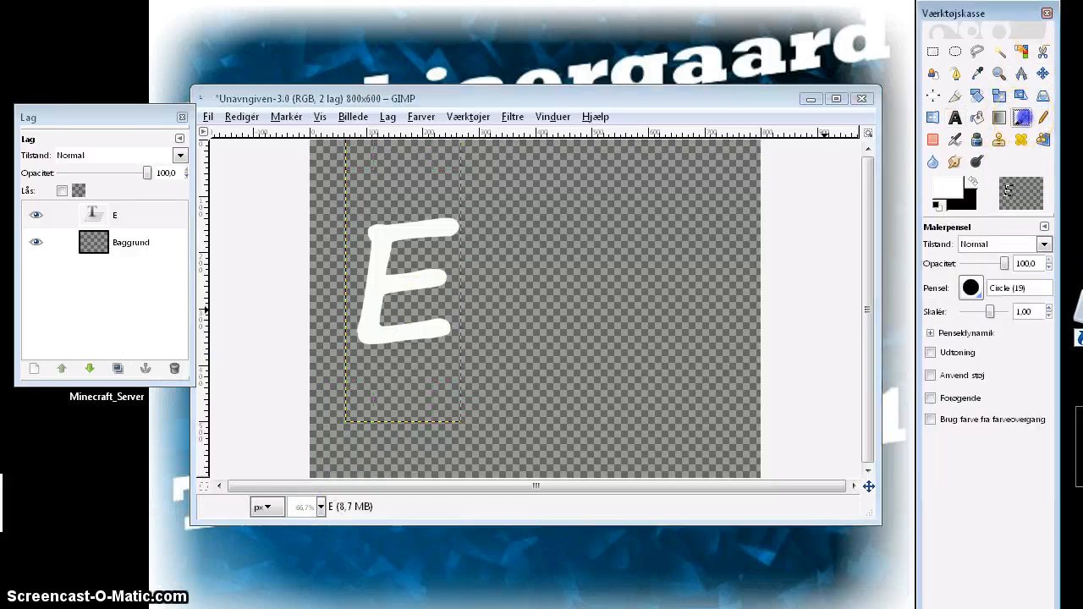
{"action": "left_click", "coordinate": [446, 231]}
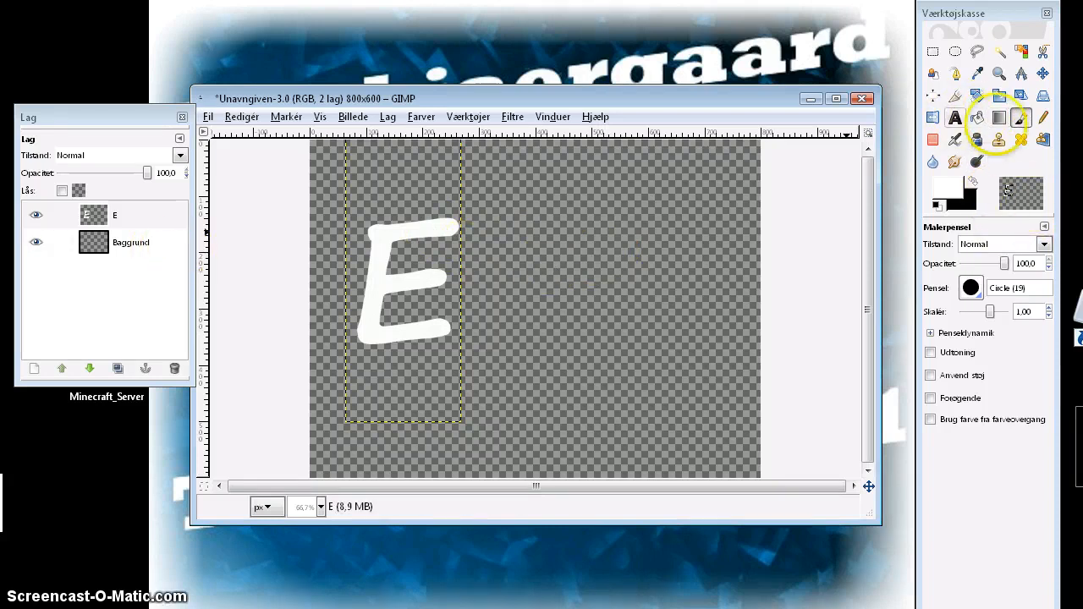
Set the Text tool's colour to black, 000000.
{"action": "left_click", "coordinate": [956, 117]}
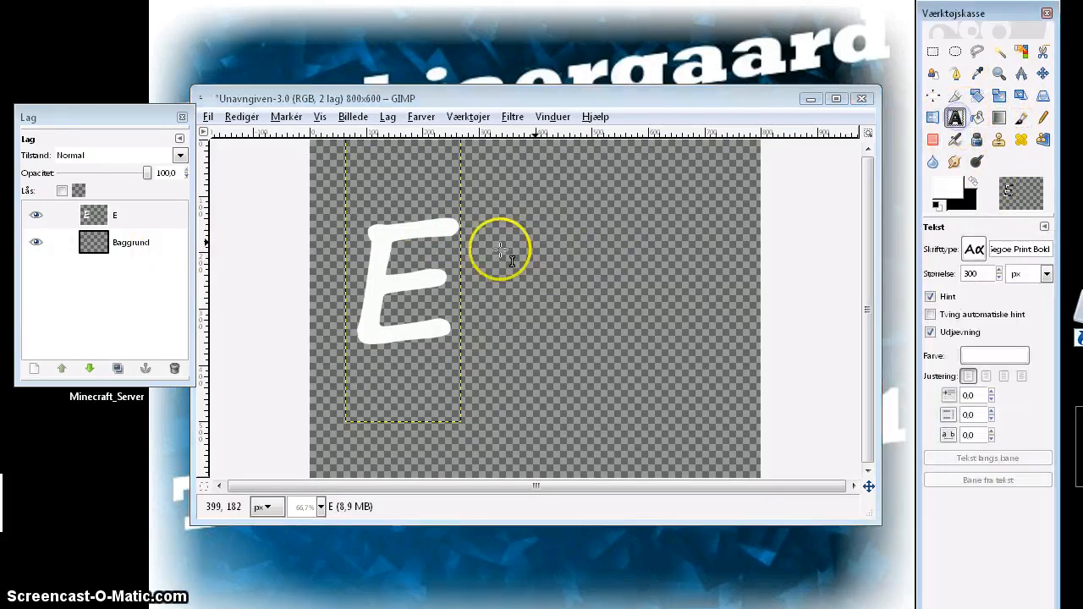
{"action": "left_click", "coordinate": [995, 355]}
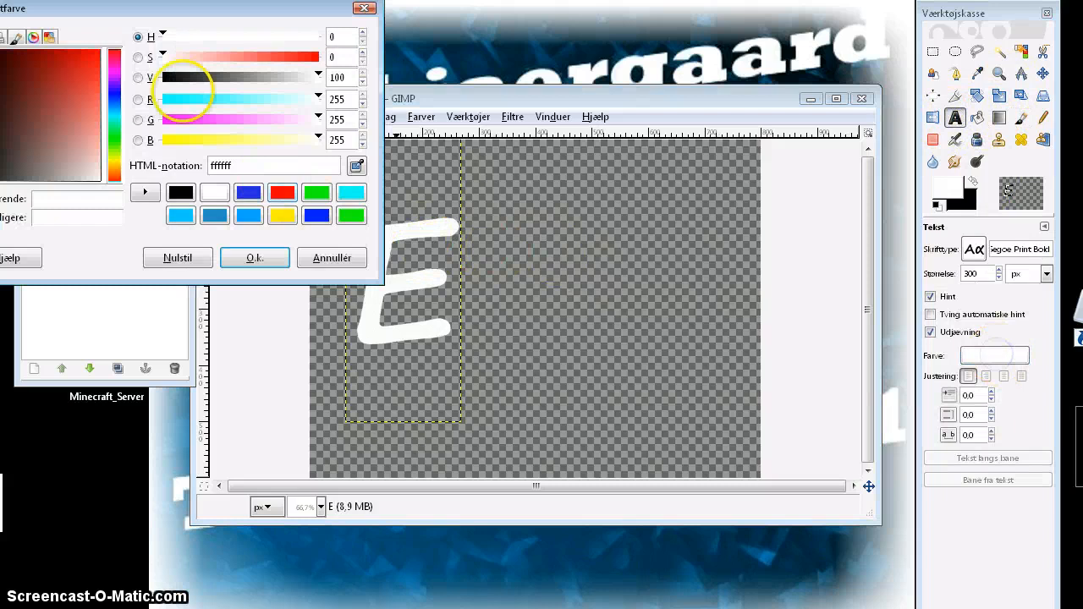
{"action": "left_click_drag", "start_coordinate": [50, 110], "coordinate": [99, 180]}
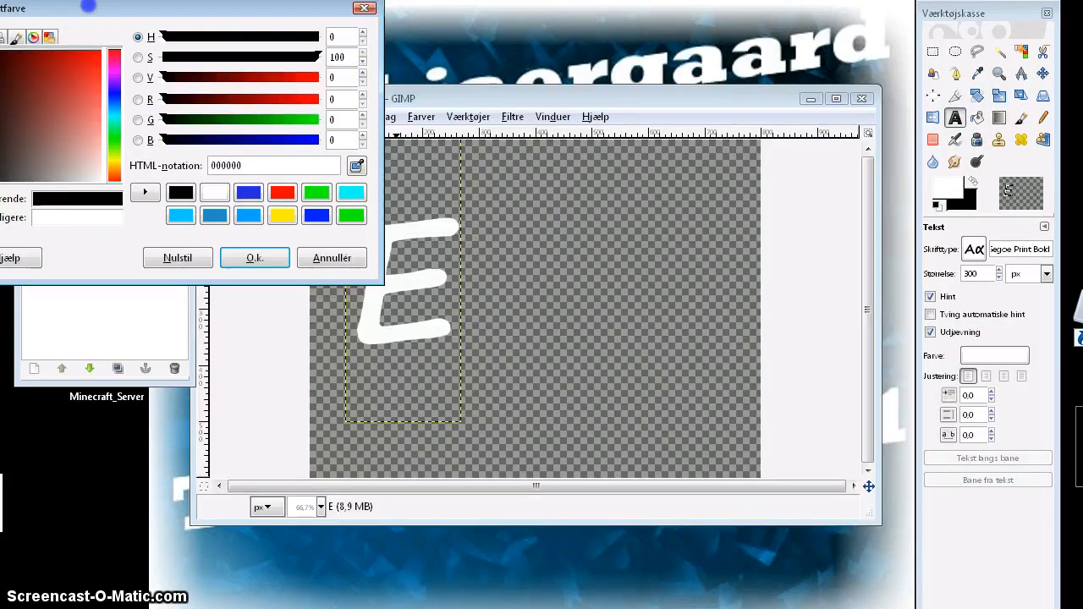
{"action": "left_click_drag", "start_coordinate": [88, 6], "coordinate": [163, 15]}
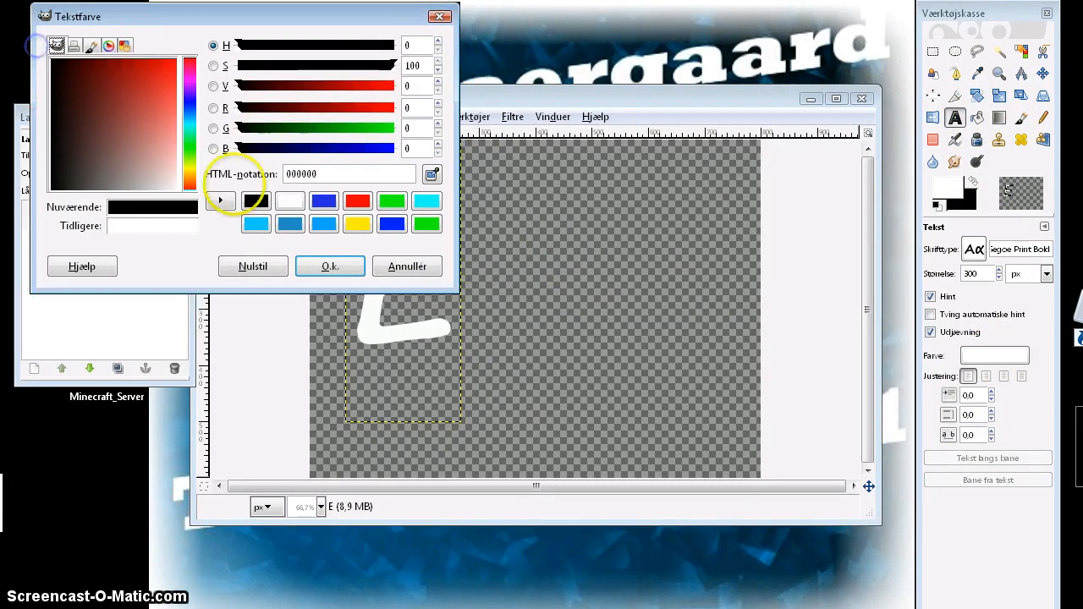
{"action": "left_click", "coordinate": [330, 266]}
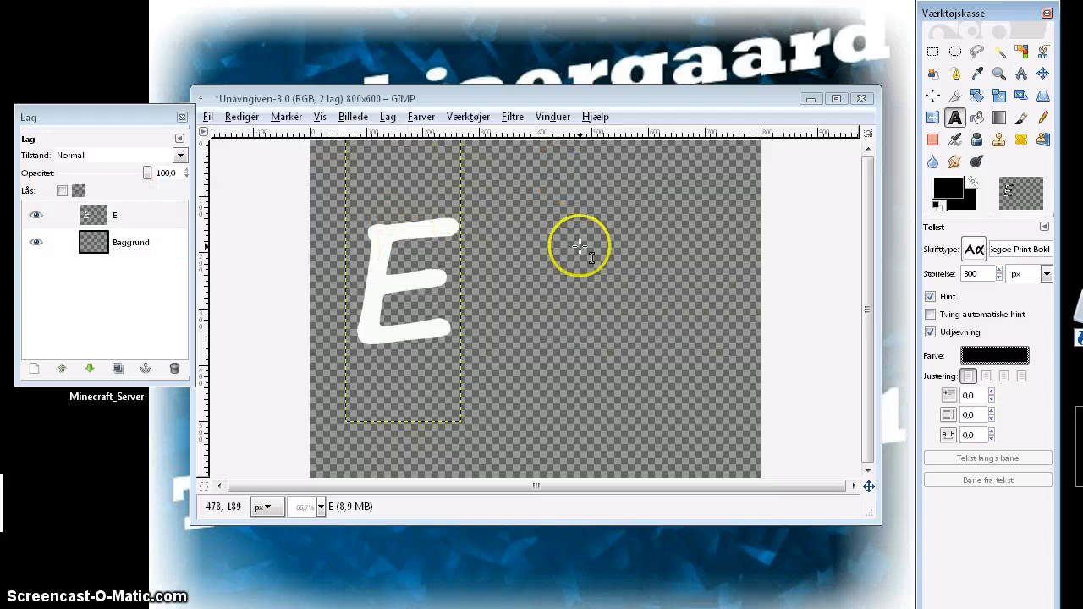
Edit the existing E text layer, discarding its brush changes, and recolour the letter black, 000000.
{"action": "left_click", "coordinate": [402, 232]}
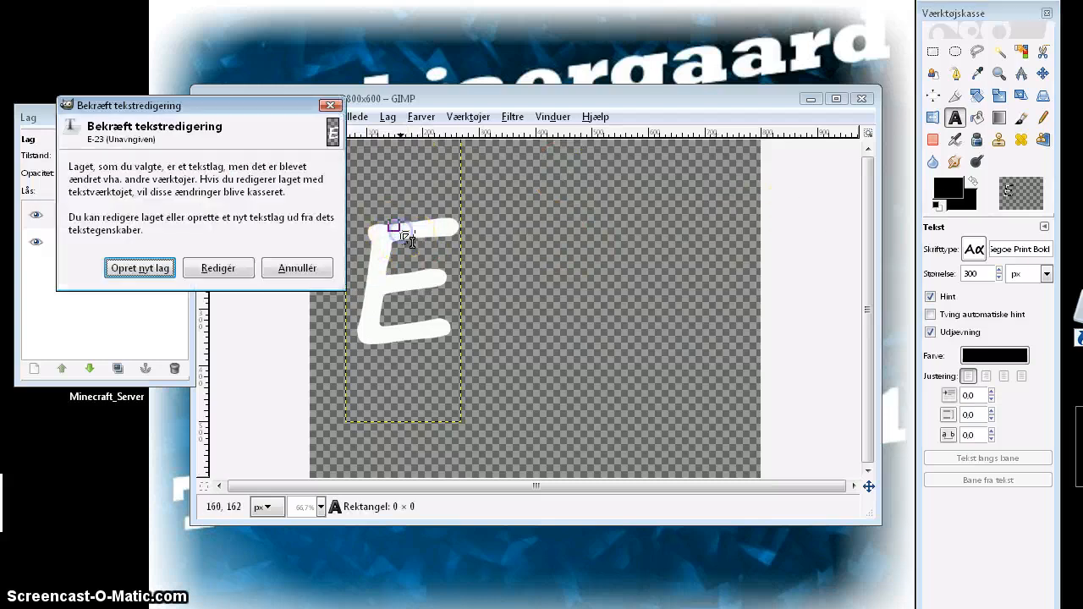
{"action": "left_click", "coordinate": [217, 269]}
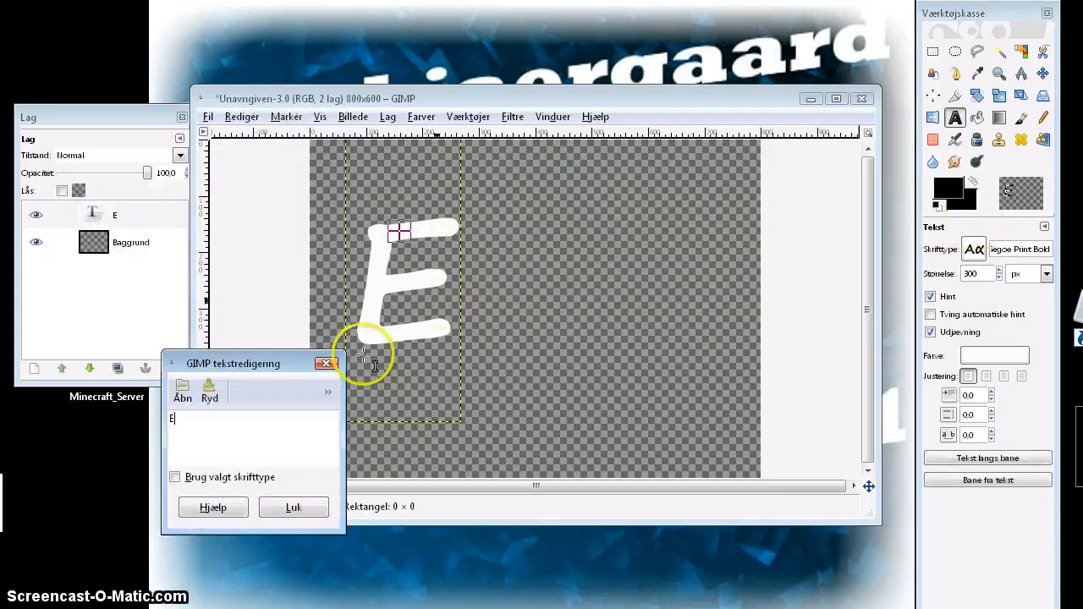
{"action": "left_click", "coordinate": [313, 507]}
{"action": "left_click", "coordinate": [997, 353]}
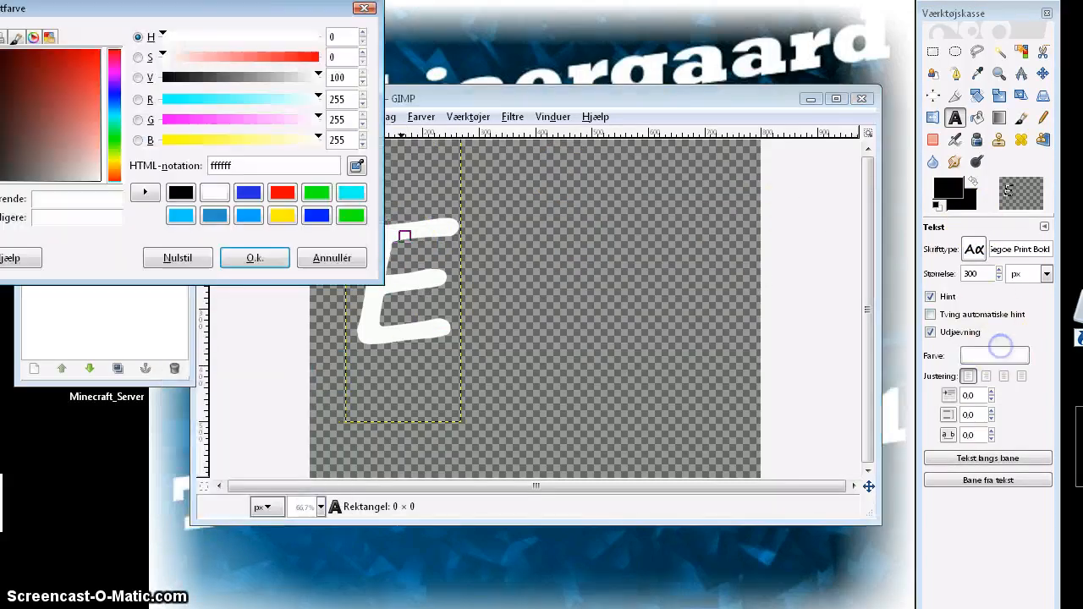
{"action": "left_click", "coordinate": [146, 57]}
{"action": "left_click_drag", "start_coordinate": [111, 9], "coordinate": [224, 35]}
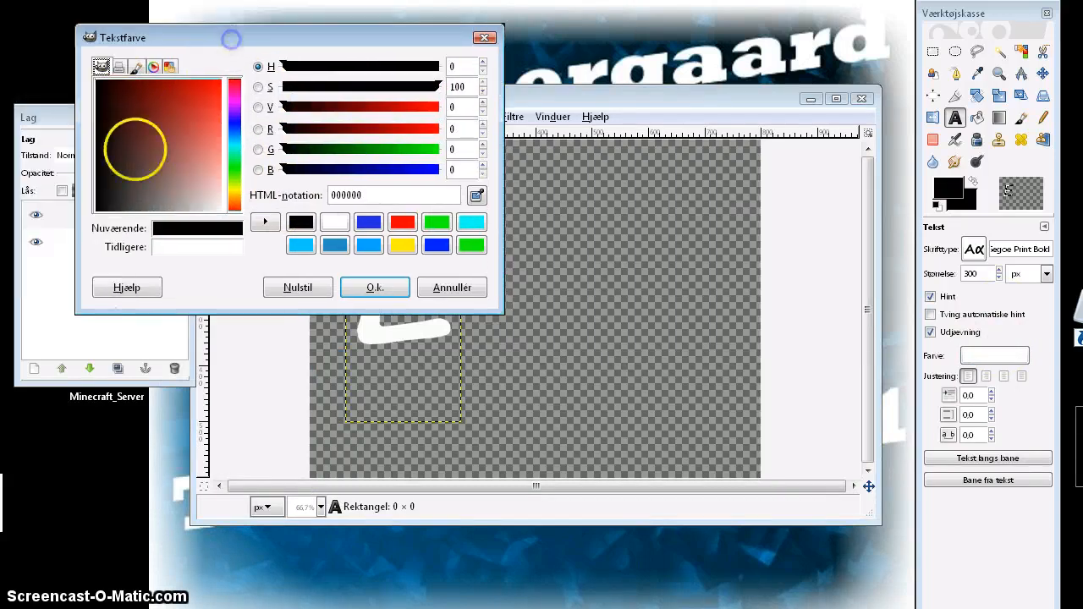
{"action": "left_click", "coordinate": [368, 282]}
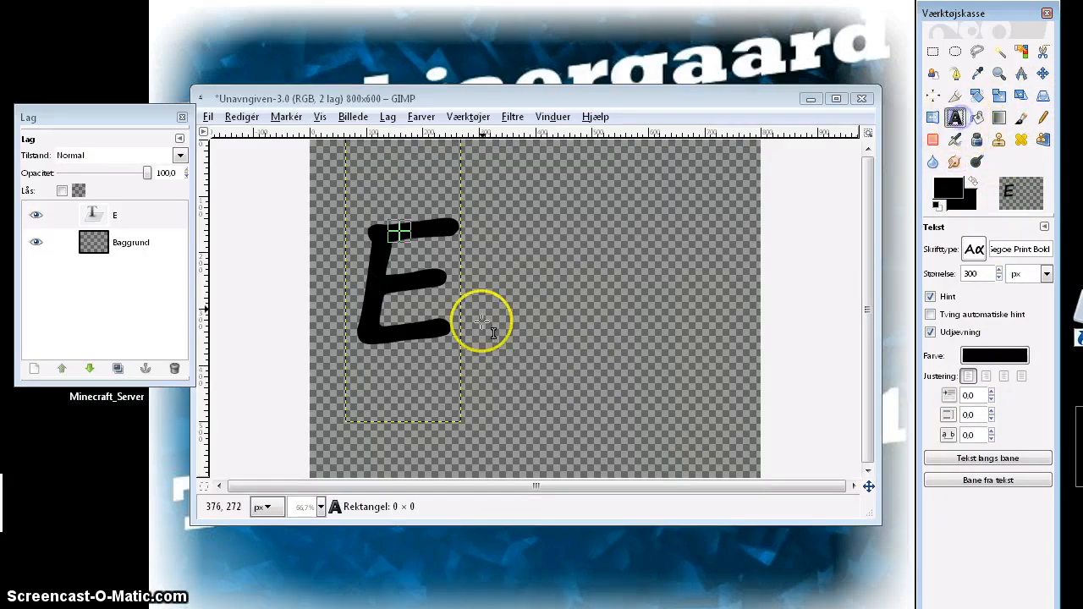
Add the letter G as a new text layer and position it overlapping the arms of the E.
{"action": "left_click", "coordinate": [499, 249]}
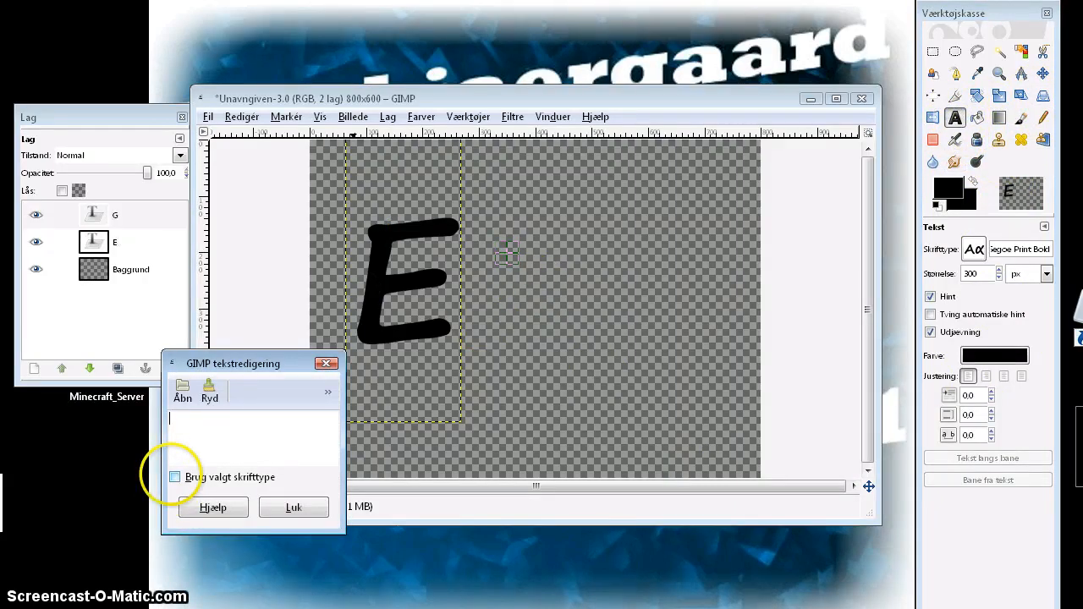
{"action": "type", "text": "G"}
{"action": "mouse_move", "coordinate": [579, 405]}
{"action": "left_mouse_down"}
{"action": "mouse_move", "coordinate": [476, 262]}
{"action": "mouse_move", "coordinate": [458, 263]}
{"action": "mouse_move", "coordinate": [452, 283]}
{"action": "left_mouse_up"}
{"action": "left_click", "coordinate": [335, 451]}
{"action": "left_click", "coordinate": [294, 507]}
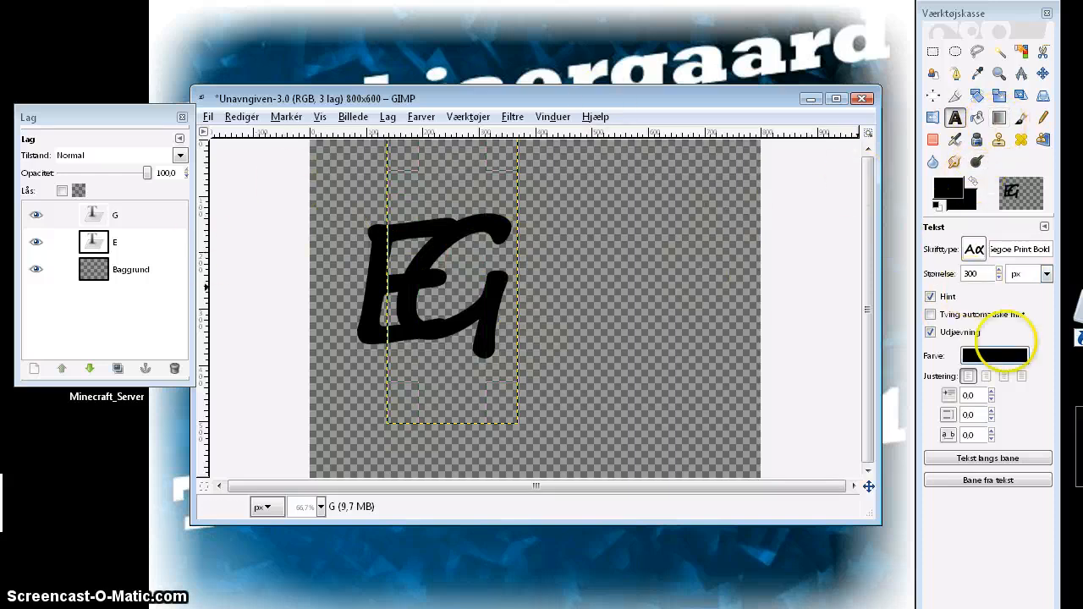
Recolour the letter G white and place its layer beneath the E layer.
{"action": "left_click", "coordinate": [996, 354]}
{"action": "left_click", "coordinate": [87, 80]}
{"action": "left_click", "coordinate": [214, 192]}
{"action": "left_click", "coordinate": [255, 257]}
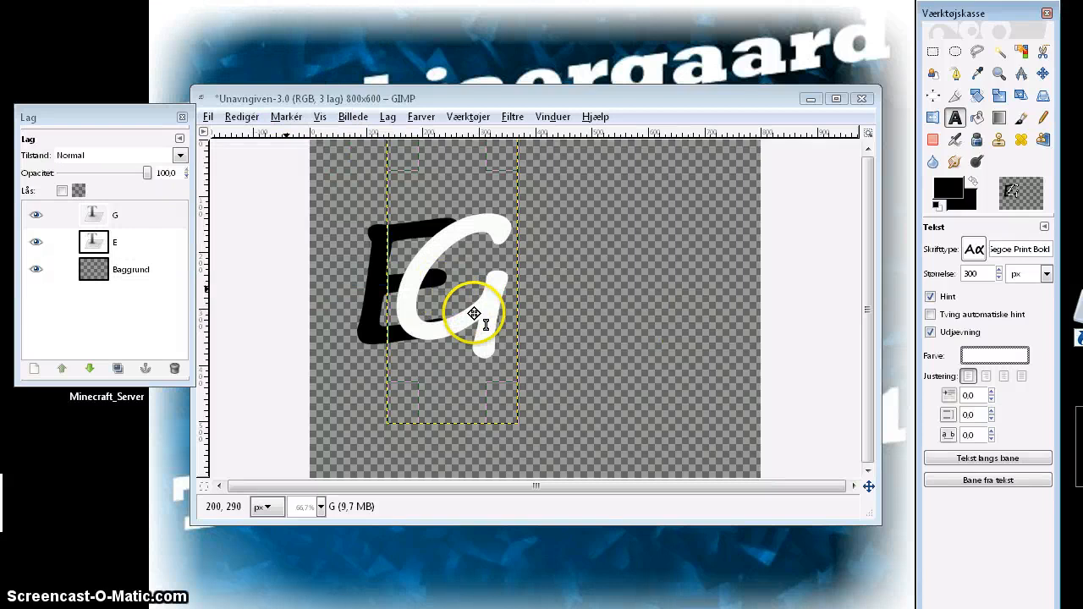
{"action": "left_click_drag", "start_coordinate": [138, 214], "coordinate": [138, 245]}
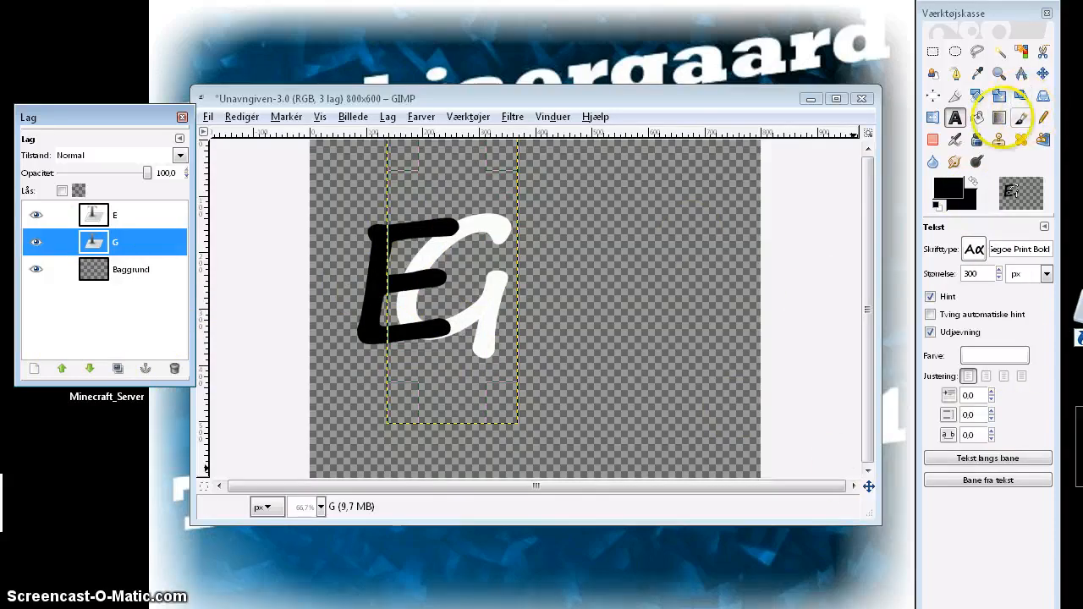
Add a black letter M overlapping the G and place its layer beneath the G layer.
{"action": "left_click", "coordinate": [582, 265]}
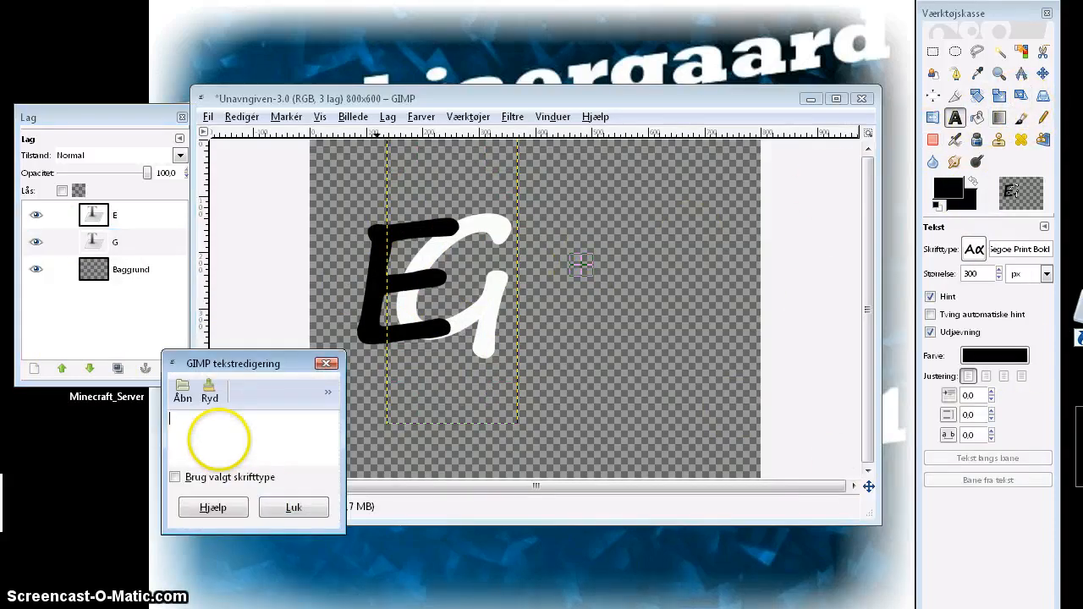
{"action": "type", "text": "M"}
{"action": "left_click_drag", "start_coordinate": [612, 380], "coordinate": [503, 252]}
{"action": "left_click_drag", "start_coordinate": [133, 244], "coordinate": [129, 283]}
{"action": "left_click", "coordinate": [551, 279]}
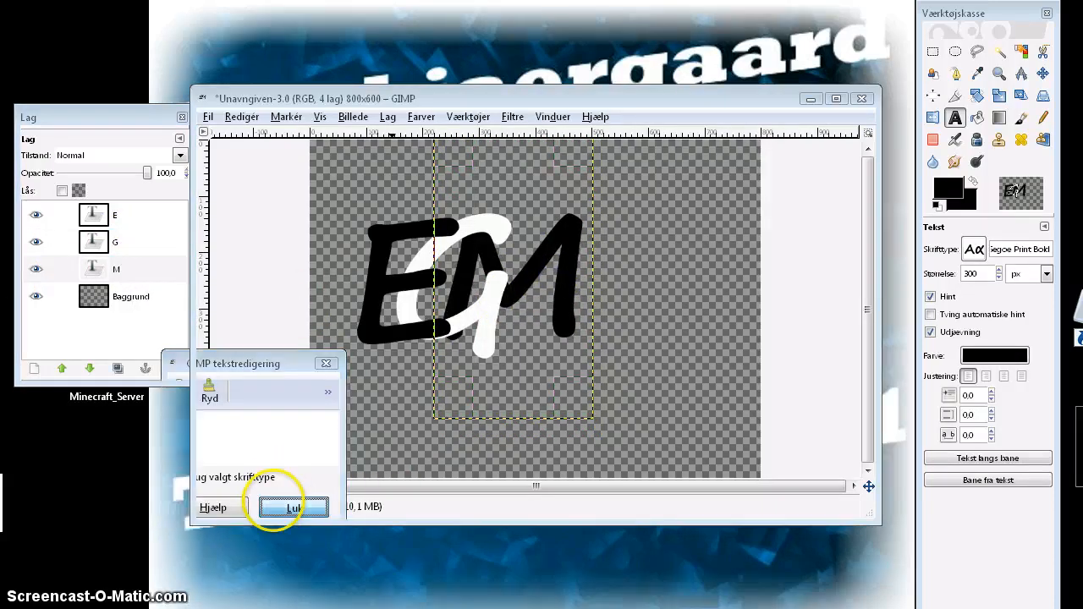
{"action": "left_click", "coordinate": [288, 507]}
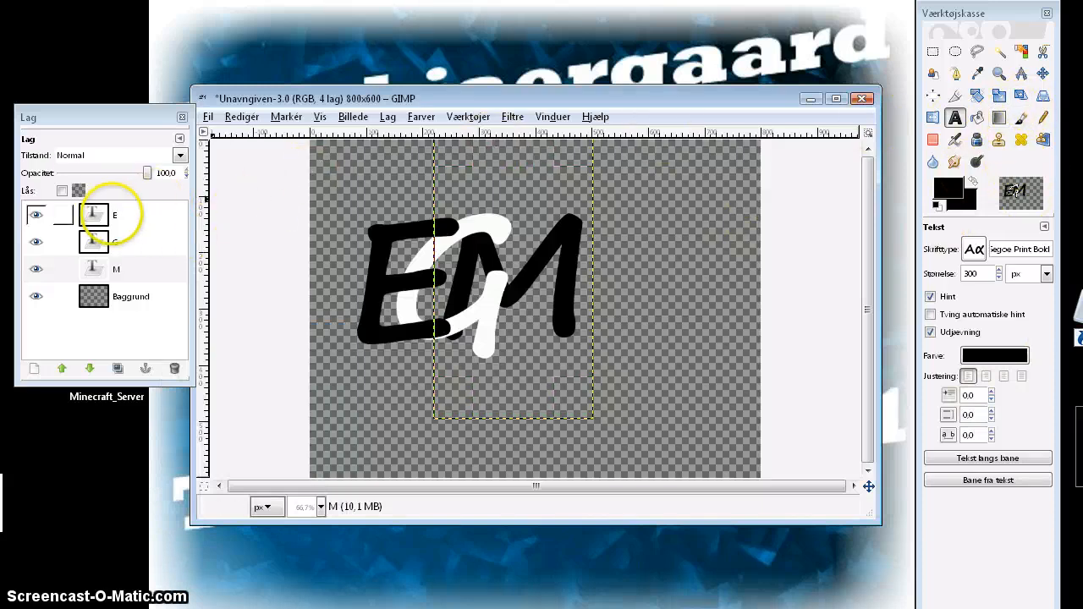
{"action": "left_click", "coordinate": [113, 215]}
{"action": "right_click", "coordinate": [113, 215]}
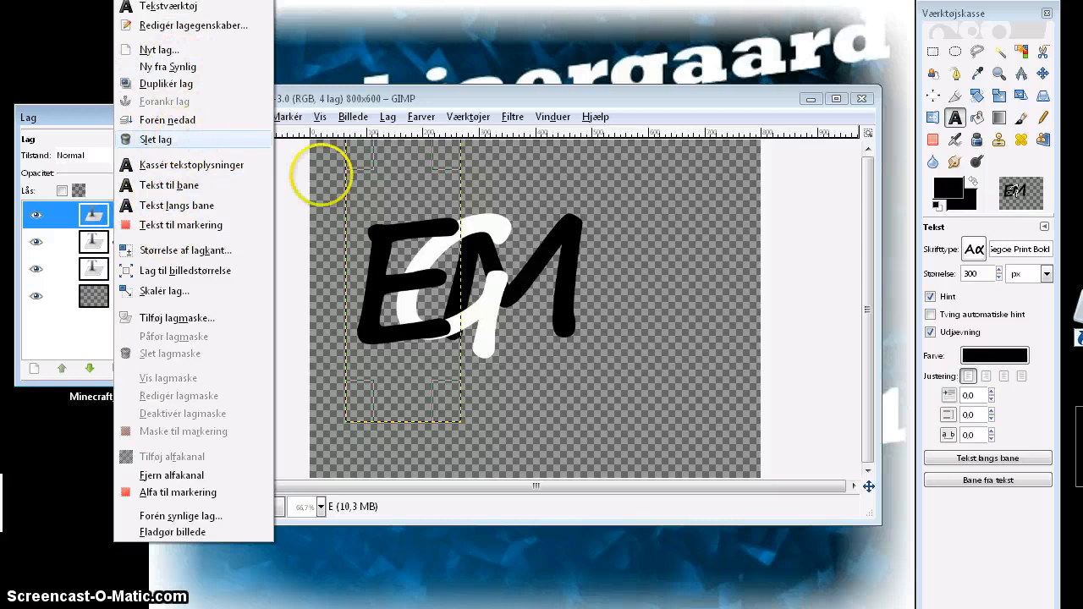
{"action": "left_click", "coordinate": [59, 265]}
Shift the letter G slightly to the right and move the M right until it clears the G.
{"action": "left_click", "coordinate": [108, 242]}
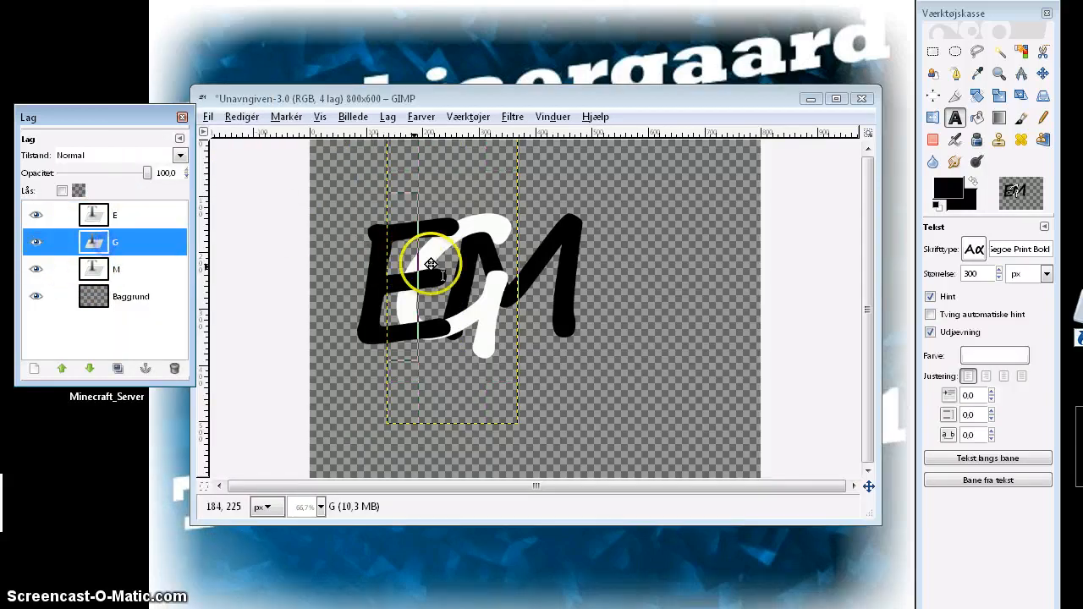
{"action": "left_click", "coordinate": [461, 230]}
{"action": "left_click_drag", "start_coordinate": [483, 233], "coordinate": [577, 246]}
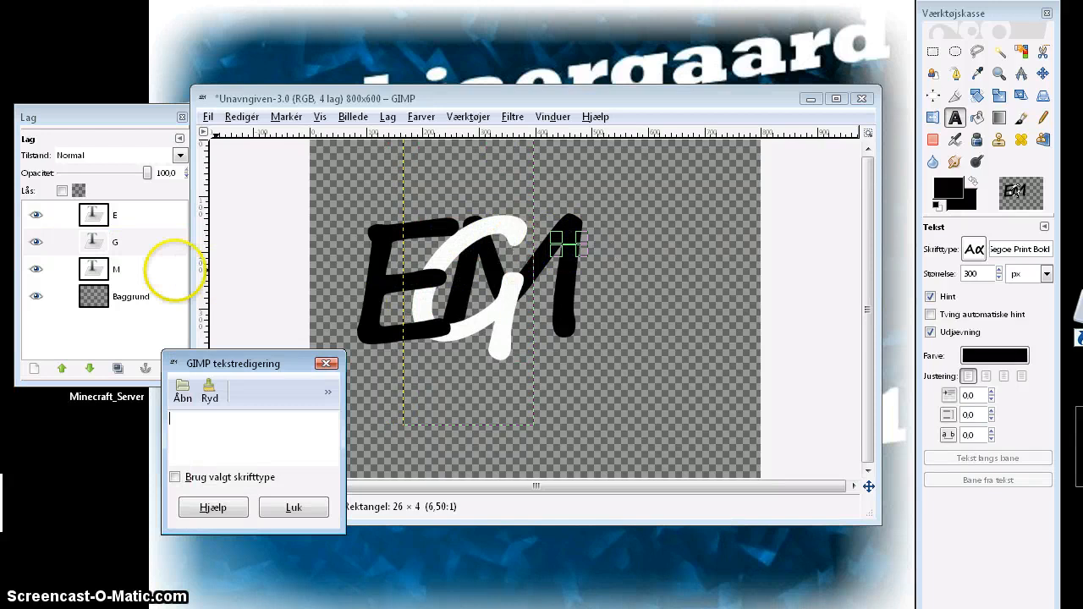
{"action": "left_click", "coordinate": [174, 269]}
{"action": "left_click", "coordinate": [567, 218]}
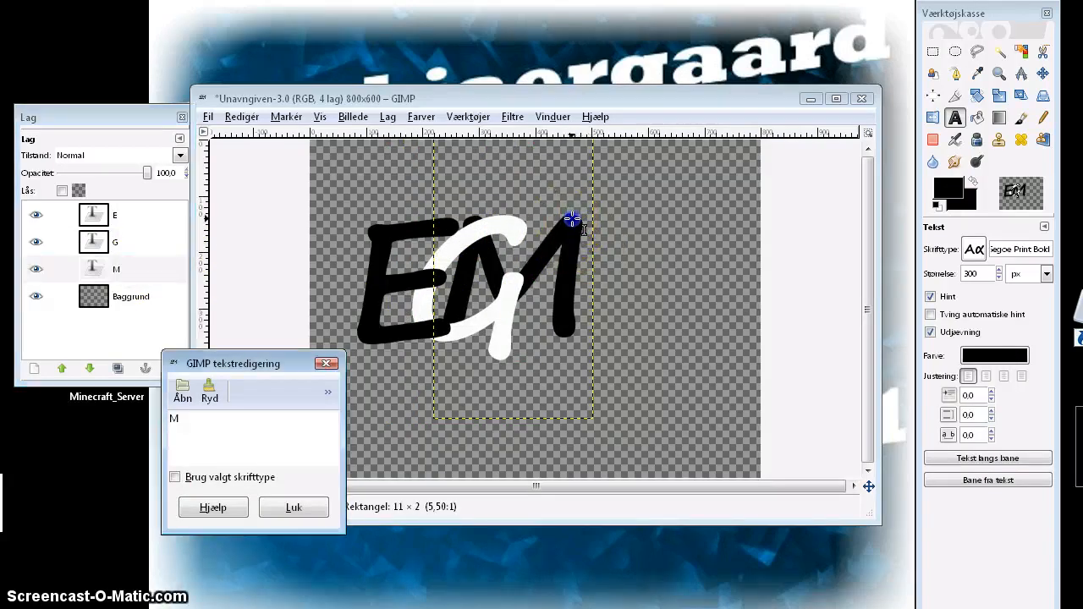
{"action": "left_click_drag", "start_coordinate": [568, 230], "coordinate": [600, 271]}
Move the letter E up and slightly left so its lower arm touches the upper left of the G.
{"action": "left_click_drag", "start_coordinate": [394, 272], "coordinate": [378, 264]}
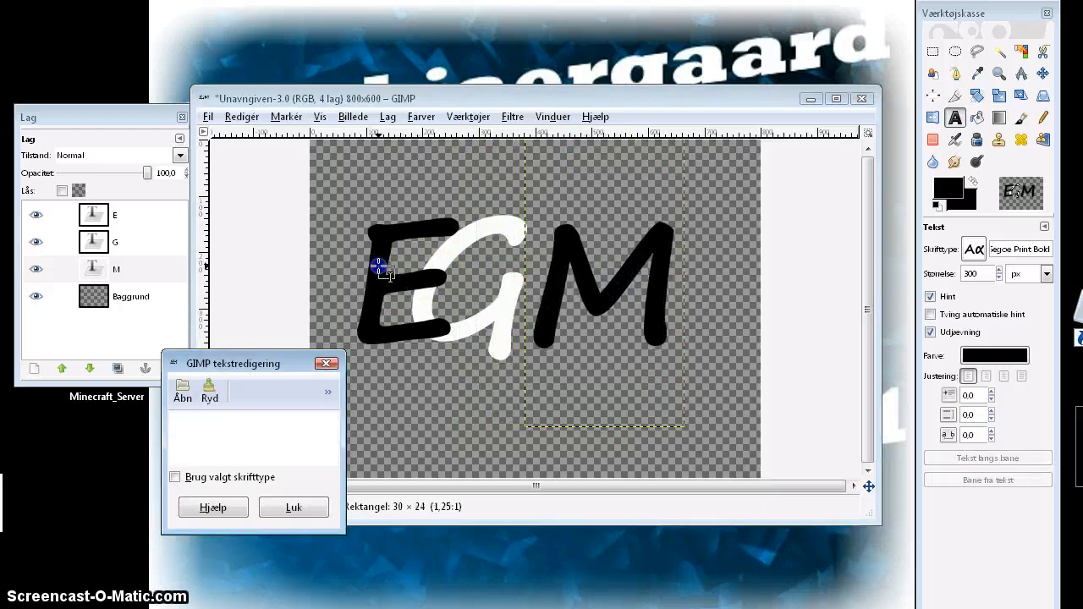
{"action": "left_click", "coordinate": [295, 508]}
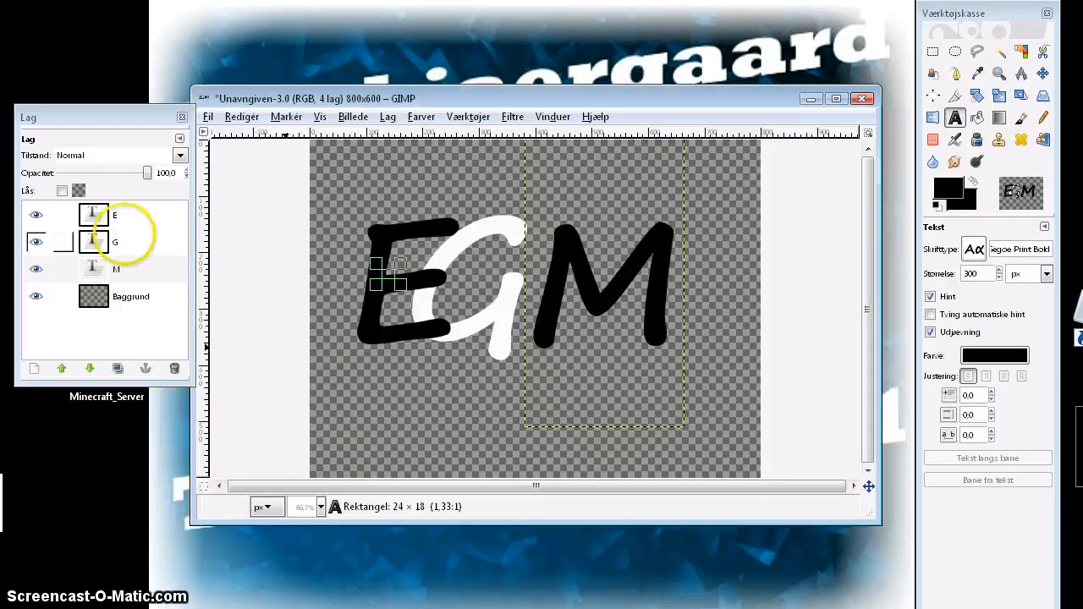
{"action": "left_click", "coordinate": [137, 214]}
{"action": "left_click", "coordinate": [379, 222]}
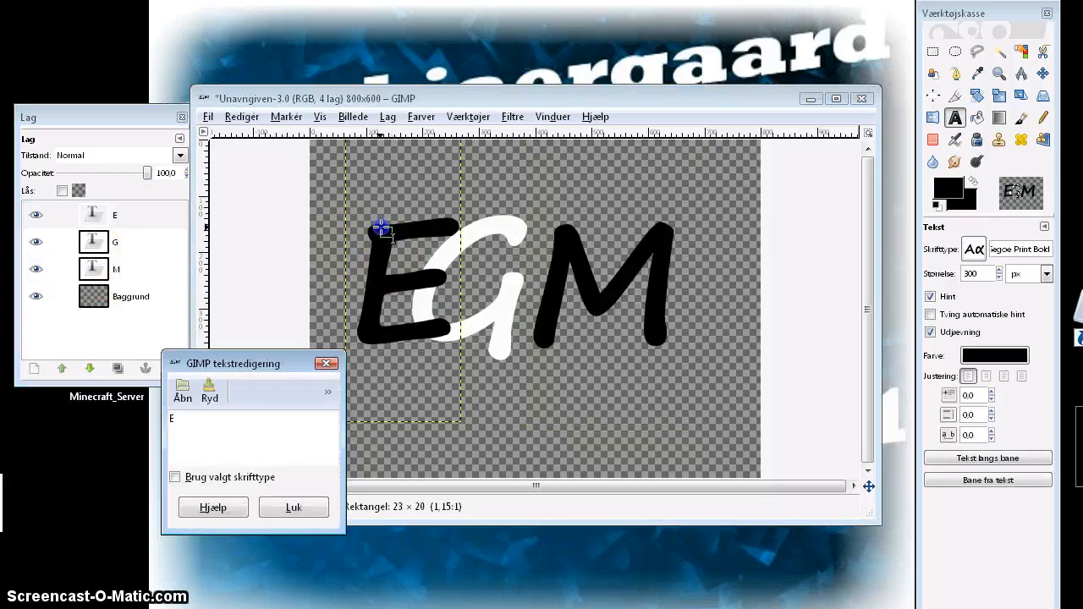
{"action": "left_click", "coordinate": [293, 508]}
{"action": "left_click", "coordinate": [380, 227]}
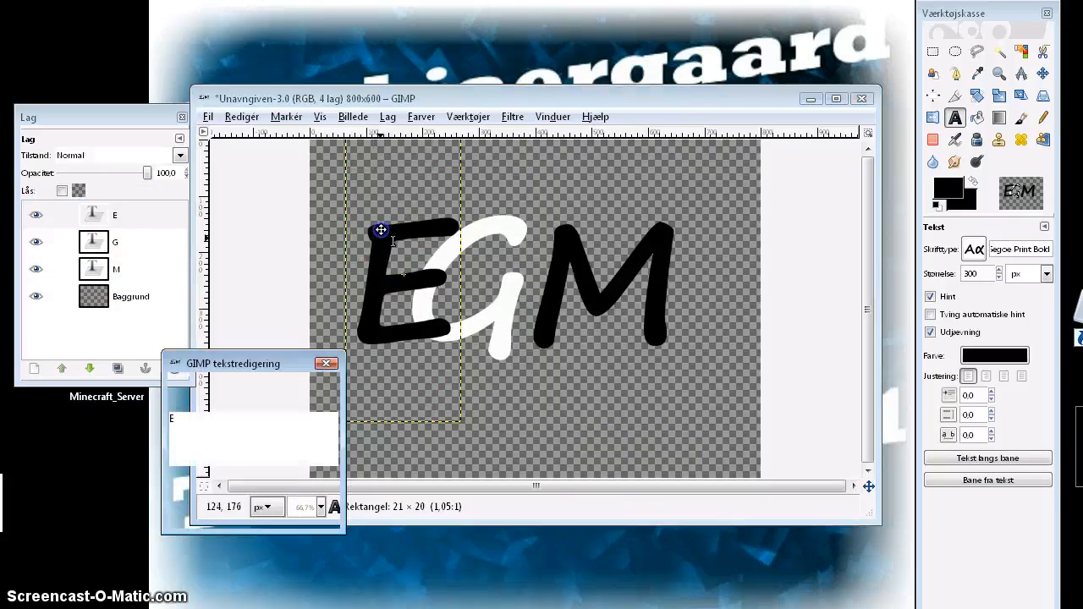
{"action": "left_click_drag", "start_coordinate": [368, 184], "coordinate": [364, 163]}
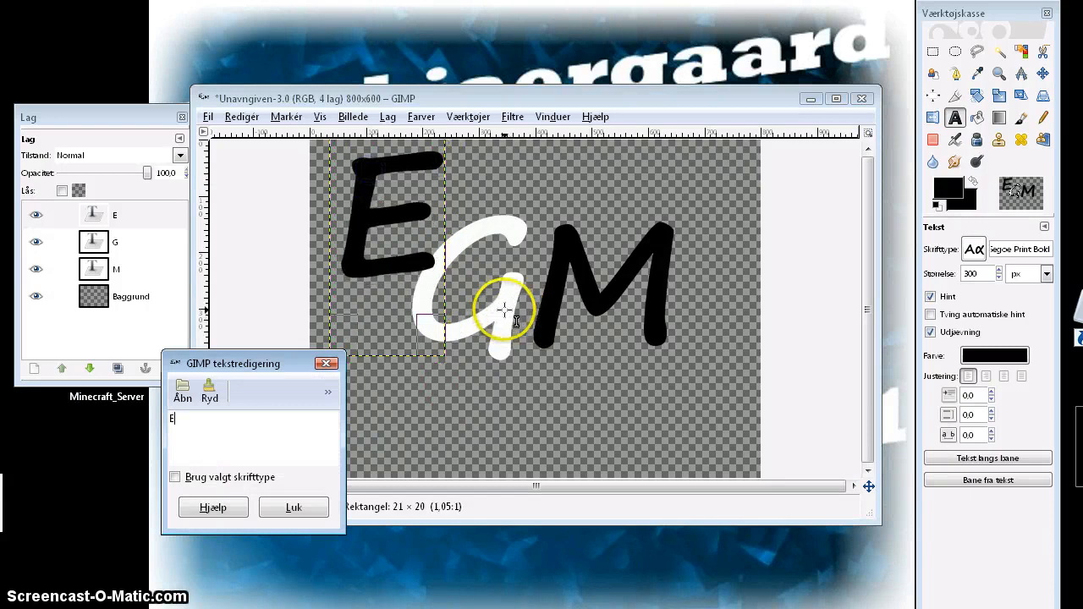
Move the letter M down and to the left so it overlaps the tail of the G.
{"action": "left_click", "coordinate": [106, 273]}
{"action": "left_click", "coordinate": [626, 269]}
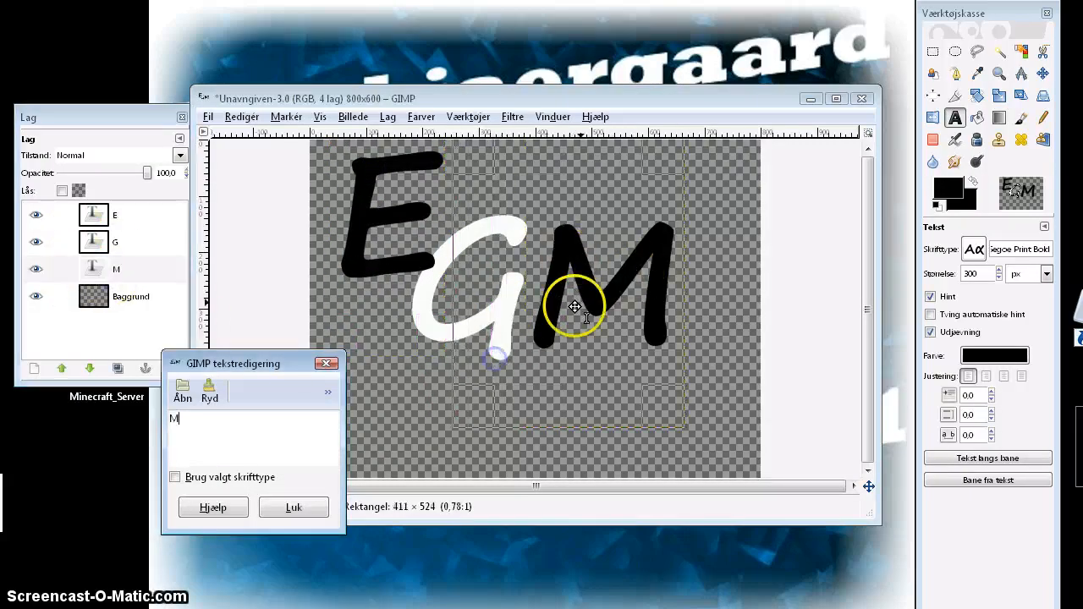
{"action": "left_click_drag", "start_coordinate": [573, 309], "coordinate": [541, 273]}
{"action": "mouse_move", "coordinate": [537, 375]}
{"action": "left_mouse_down"}
{"action": "mouse_move", "coordinate": [570, 380]}
{"action": "mouse_move", "coordinate": [551, 375]}
{"action": "mouse_move", "coordinate": [555, 385]}
{"action": "left_mouse_up"}
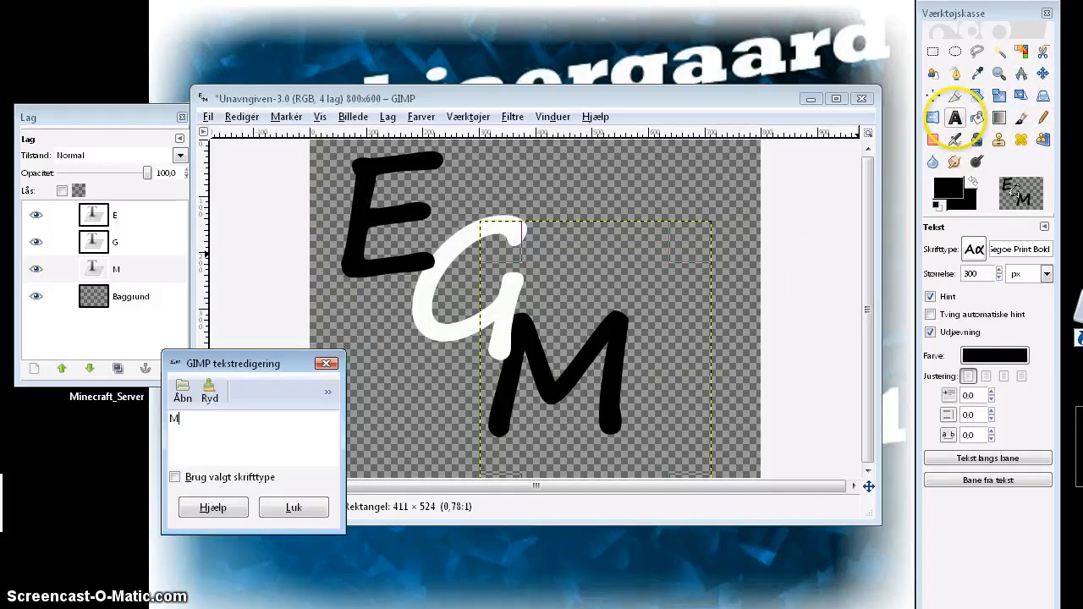
Add the word "Tutorials" as a new black text layer to the right of the E.
{"action": "left_click", "coordinate": [546, 165]}
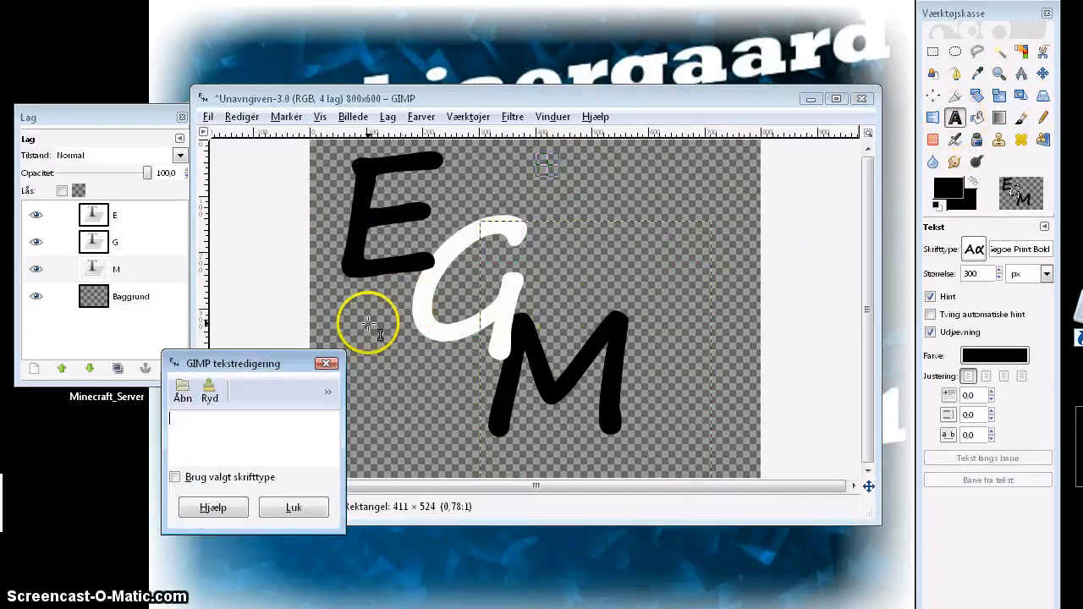
{"action": "type", "text": "To"}
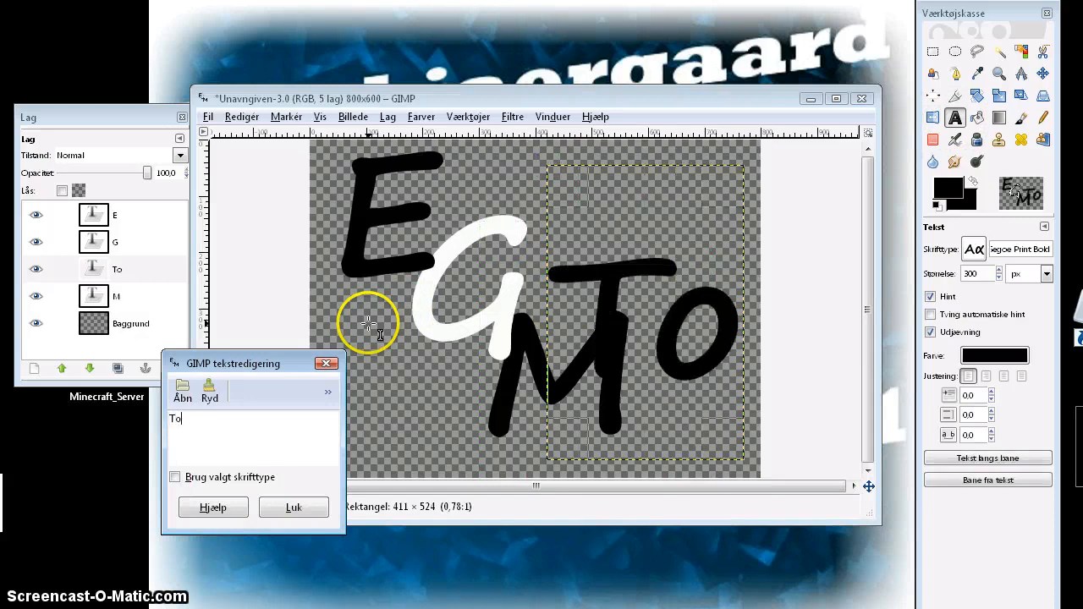
{"action": "key", "text": "BackSpace"}
{"action": "type", "text": "ur"}
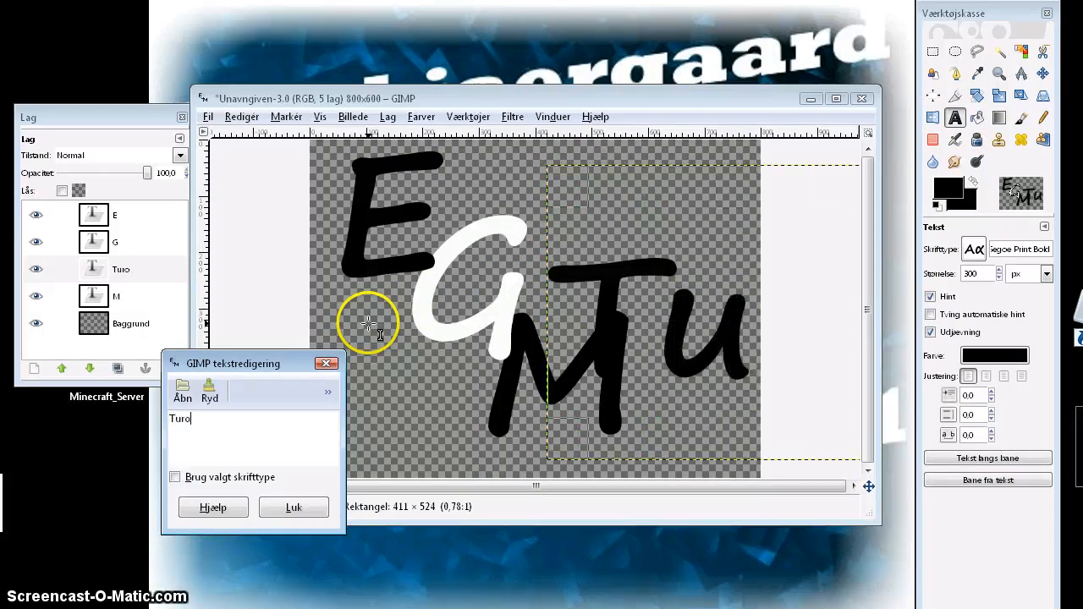
{"action": "key", "text": "BackSpace"}
{"action": "key", "text": "BackSpace"}
{"action": "key", "text": "BackSpace"}
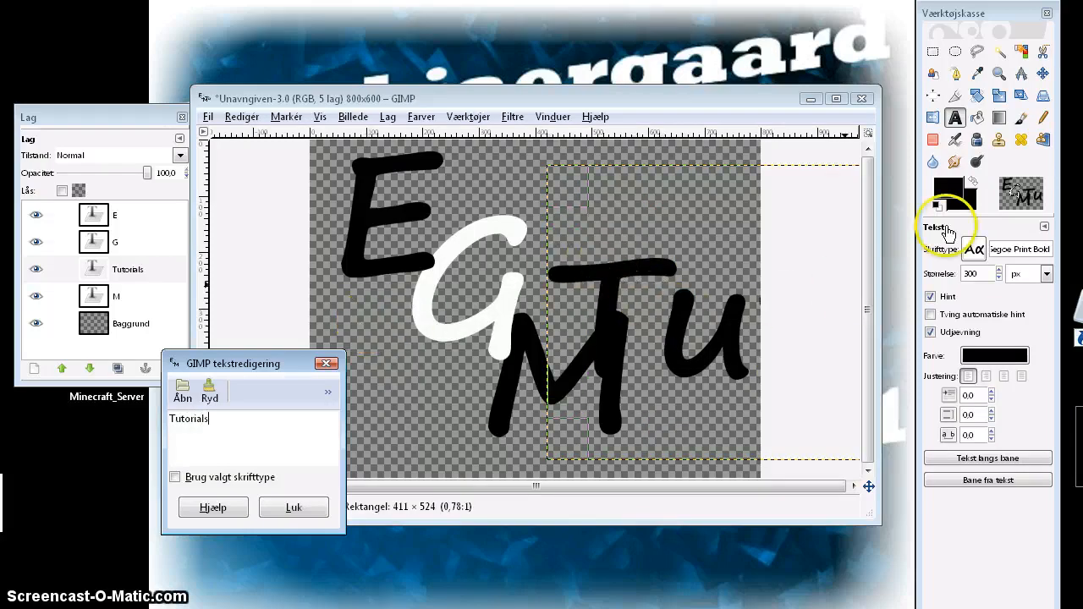
Set the Tutorials text to 50 px with hinting off and move it slightly down and to the right.
{"action": "double_click", "coordinate": [973, 273]}
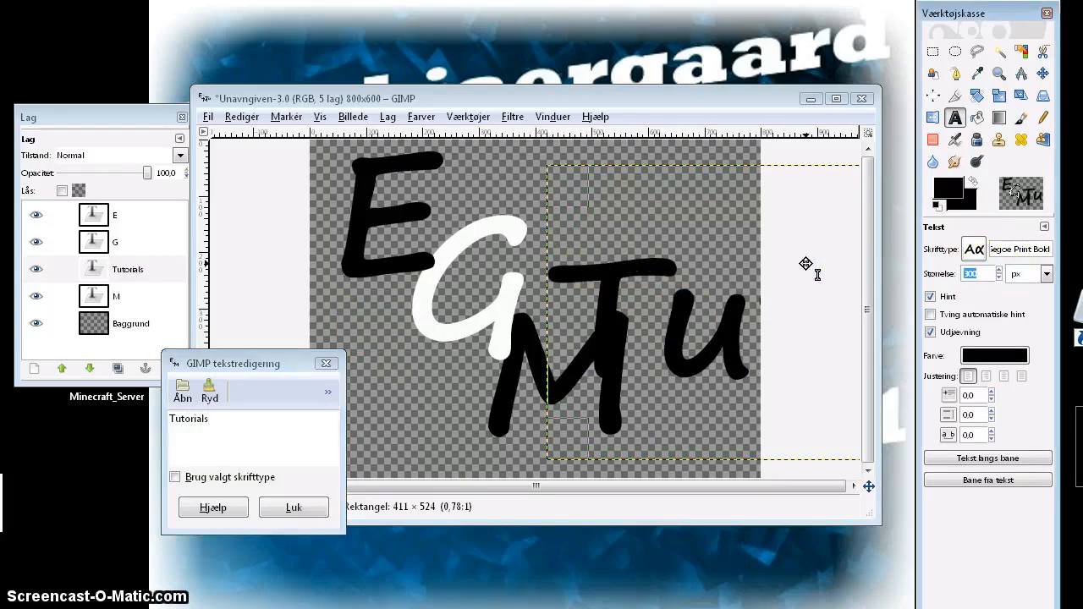
{"action": "key", "text": "Return"}
{"action": "left_click", "coordinate": [610, 192]}
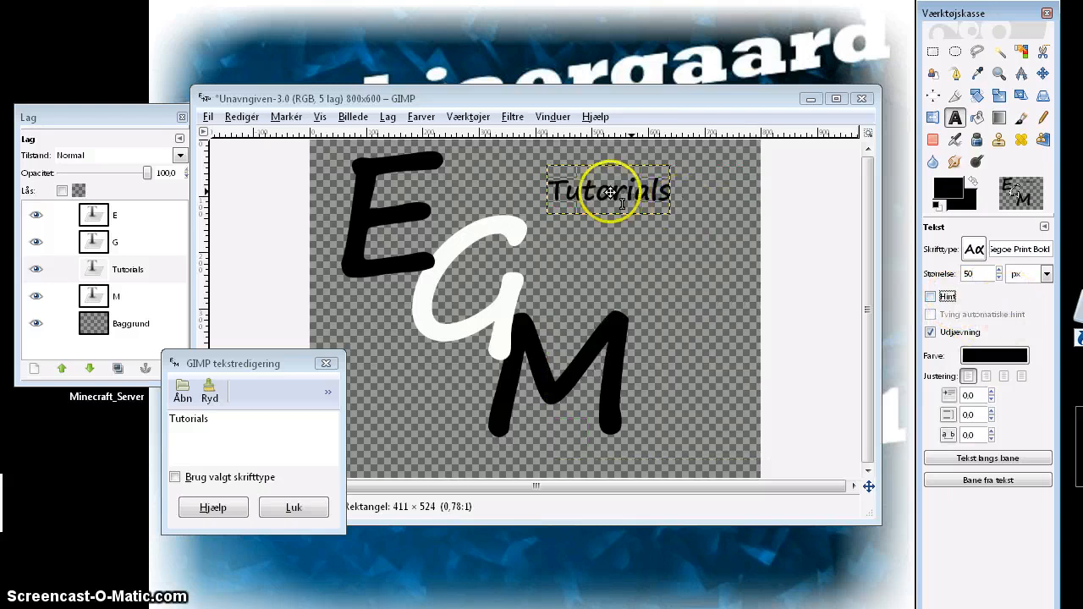
{"action": "left_click_drag", "start_coordinate": [562, 287], "coordinate": [621, 228]}
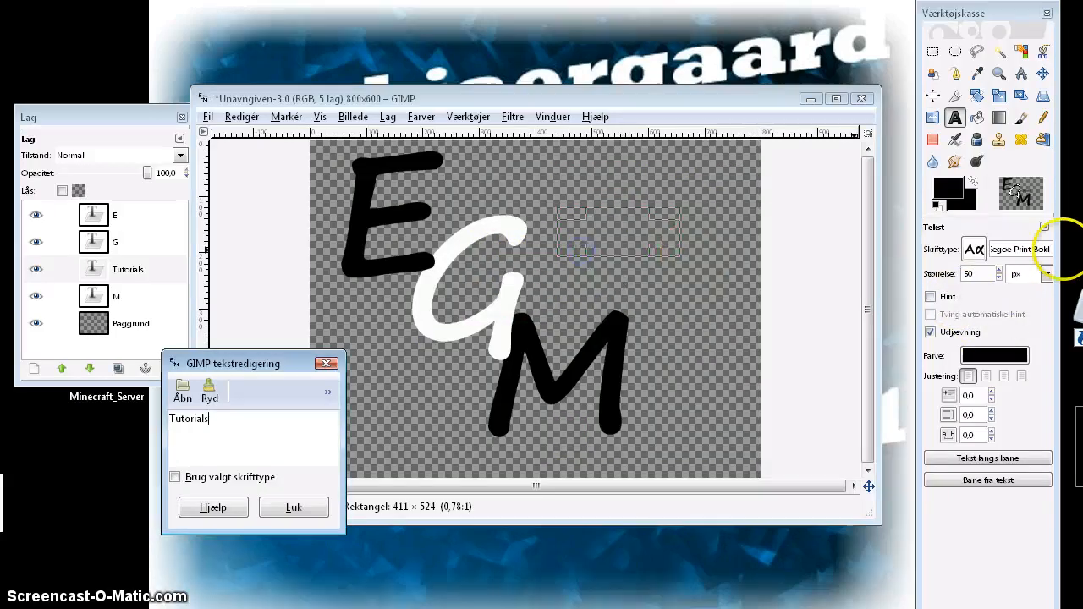
Set the Tutorials text to 80 px, move it below the E beside the G's tail, and close the text editor.
{"action": "double_click", "coordinate": [973, 274]}
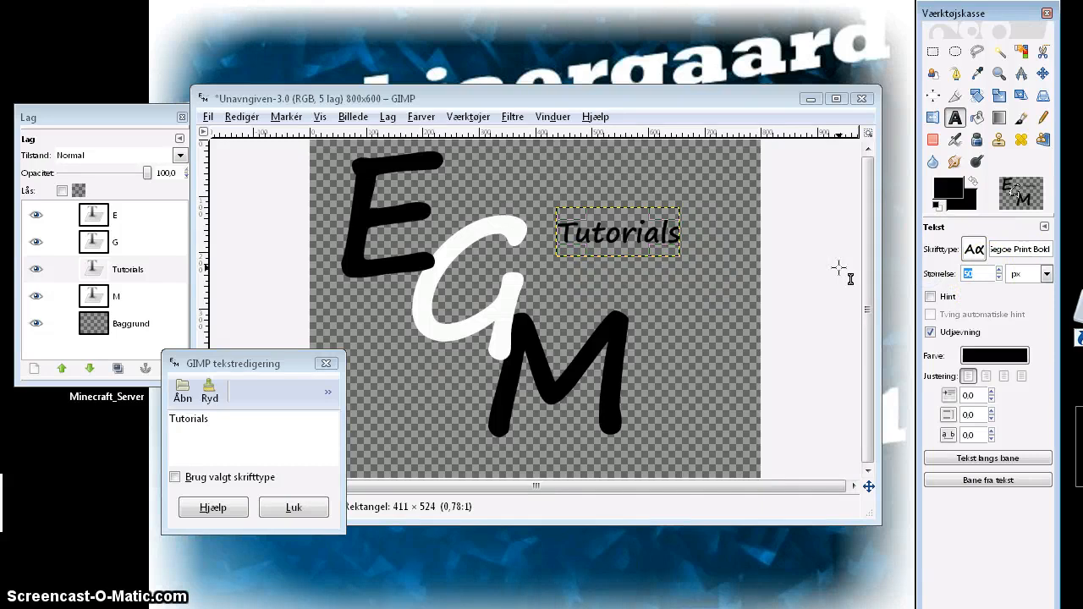
{"action": "type", "text": "80"}
{"action": "left_click_drag", "start_coordinate": [838, 268], "coordinate": [496, 423]}
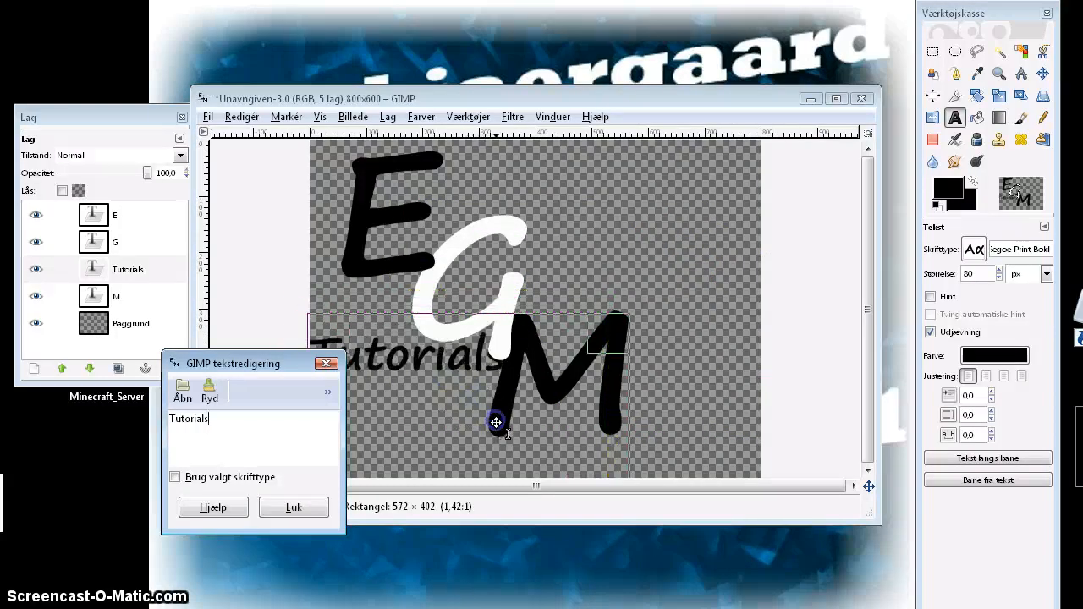
{"action": "left_click", "coordinate": [331, 421]}
{"action": "left_click", "coordinate": [325, 363]}
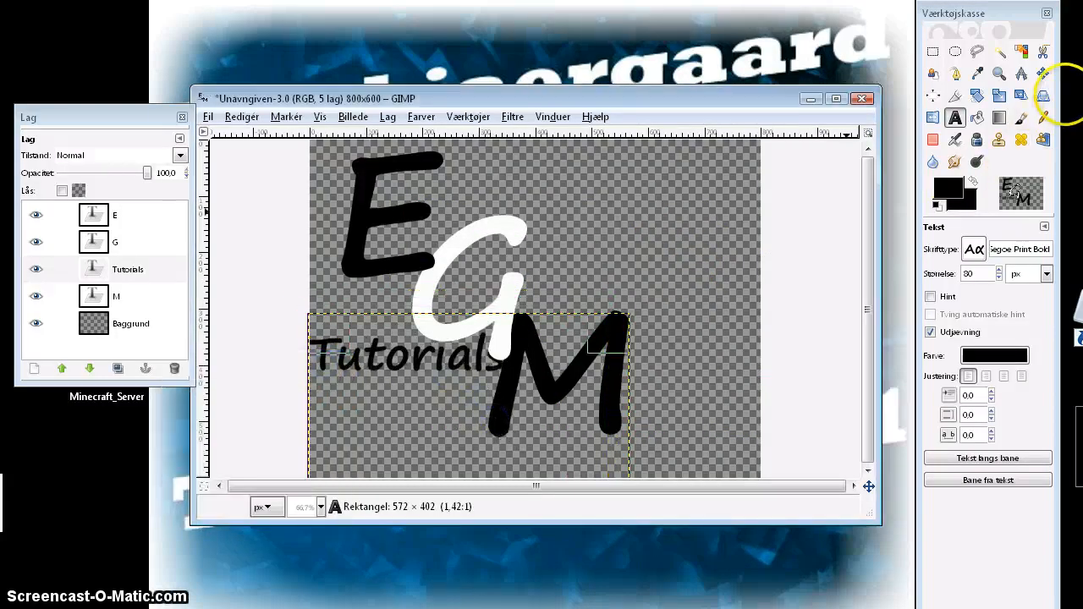
Rotate the Tutorials layer by about 38.62 degrees and place it diagonally below the E and G, left of the M.
{"action": "left_click", "coordinate": [976, 95]}
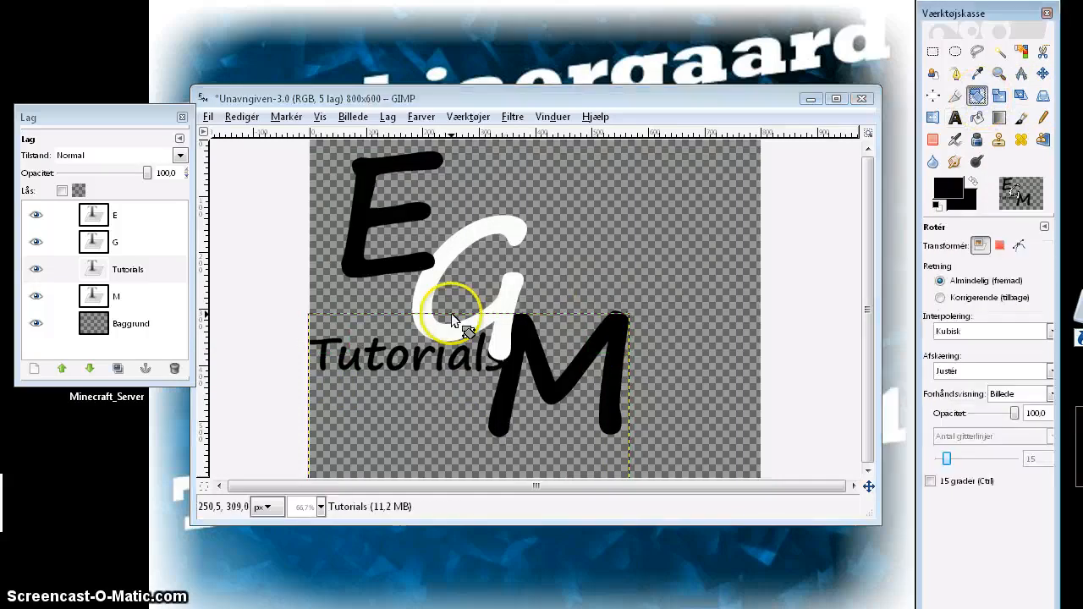
{"action": "left_click_drag", "start_coordinate": [478, 358], "coordinate": [545, 343]}
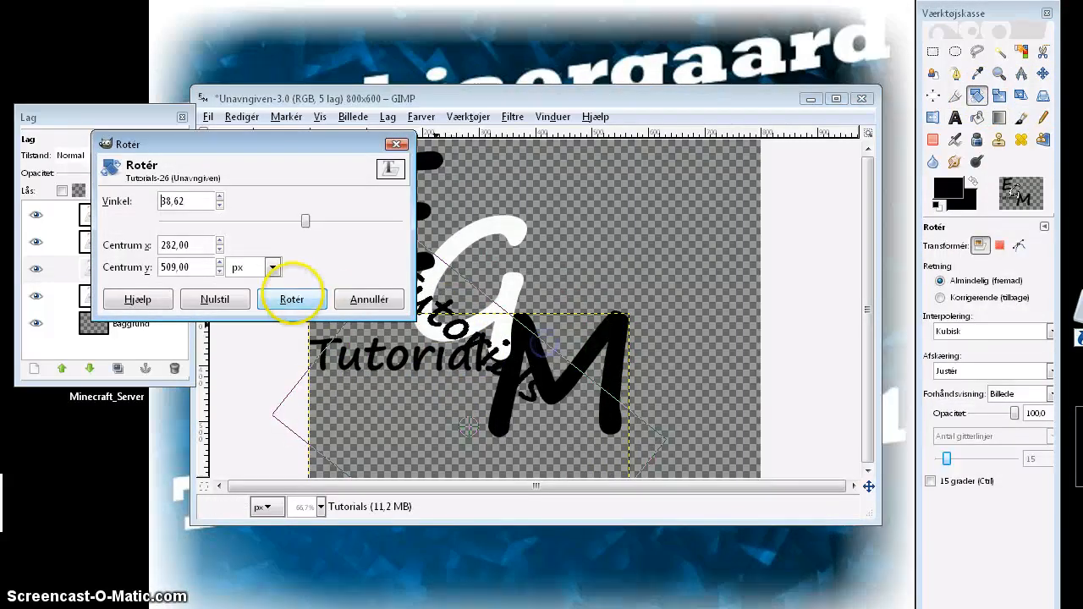
{"action": "left_click", "coordinate": [291, 298]}
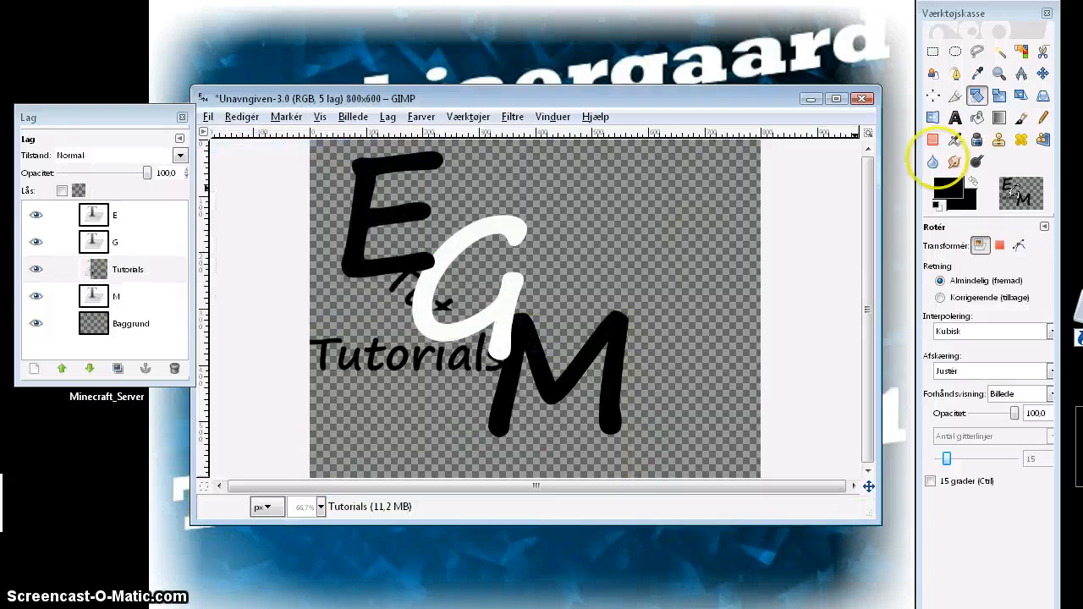
{"action": "left_click", "coordinate": [1043, 74]}
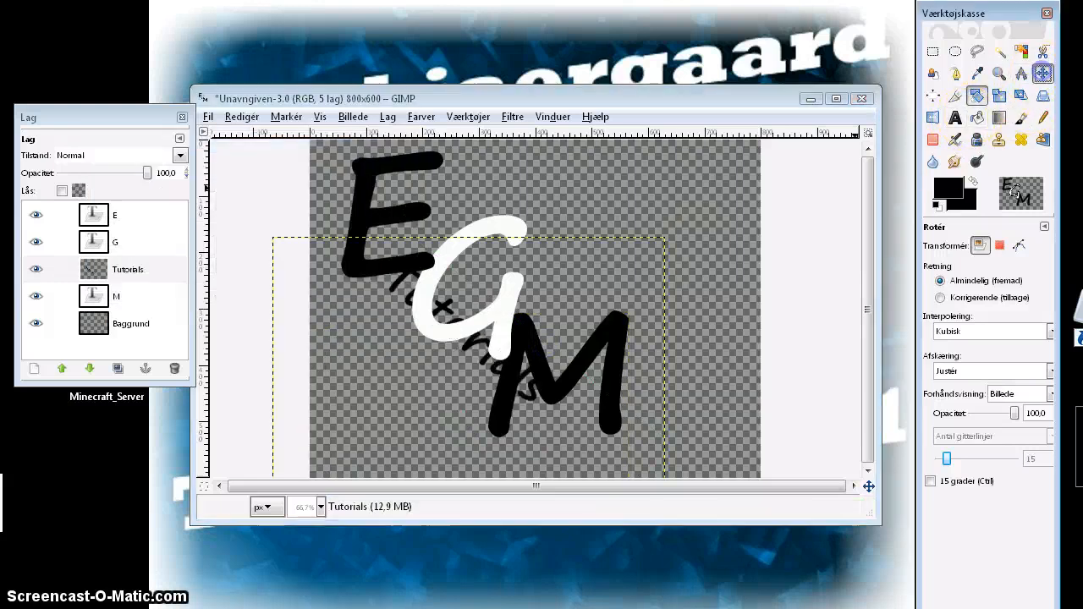
{"action": "left_click_drag", "start_coordinate": [487, 359], "coordinate": [422, 405]}
Draw a linear white-to-transparent gradient rising from the bottom edge of the image on the Baggrund layer.
{"action": "left_click", "coordinate": [61, 321]}
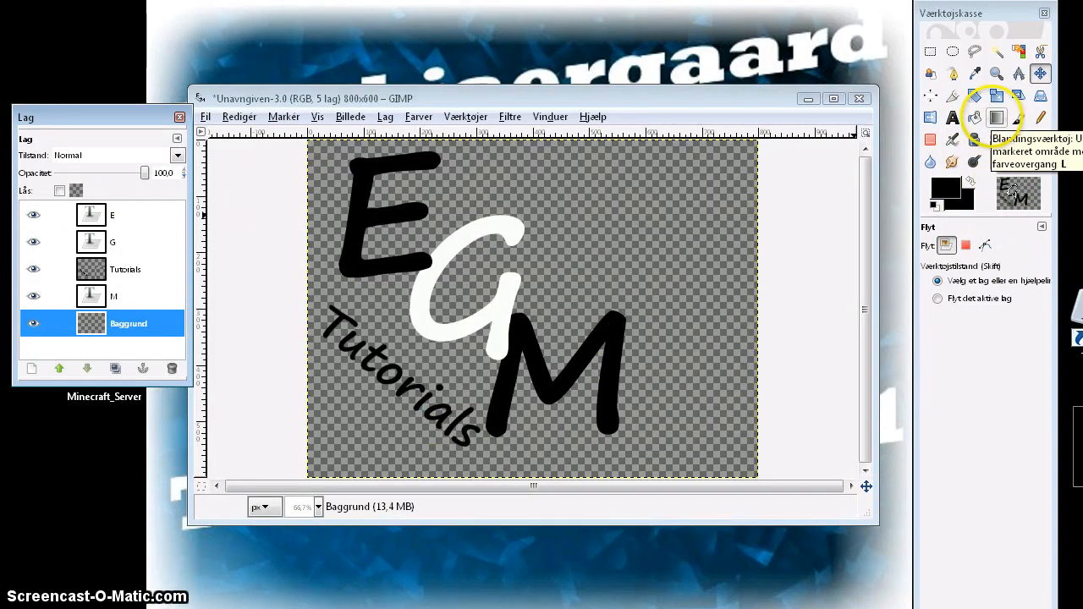
{"action": "left_click", "coordinate": [996, 118]}
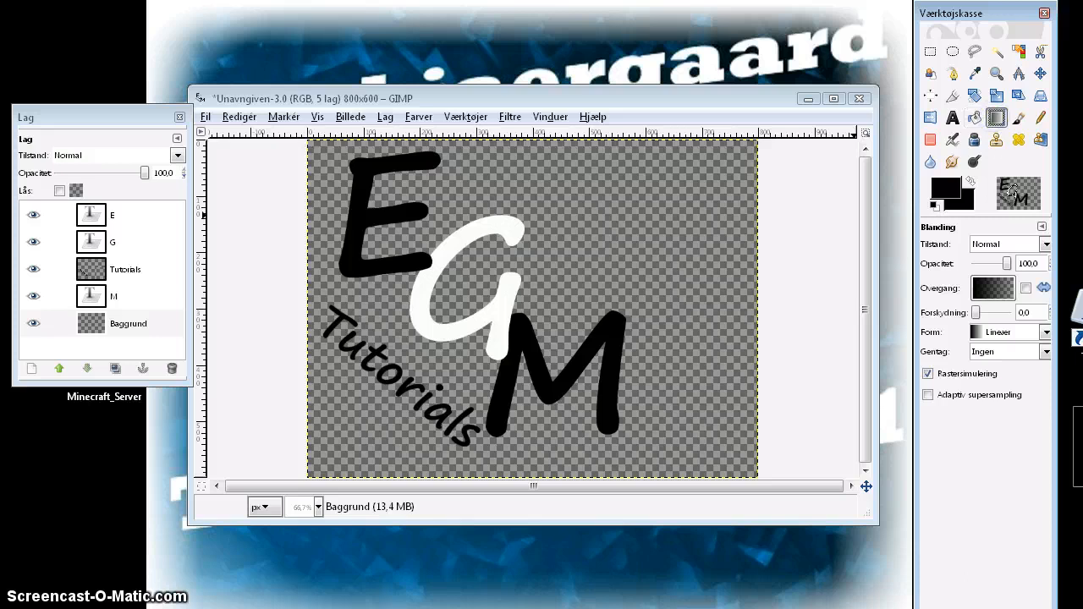
{"action": "left_click", "coordinate": [994, 288]}
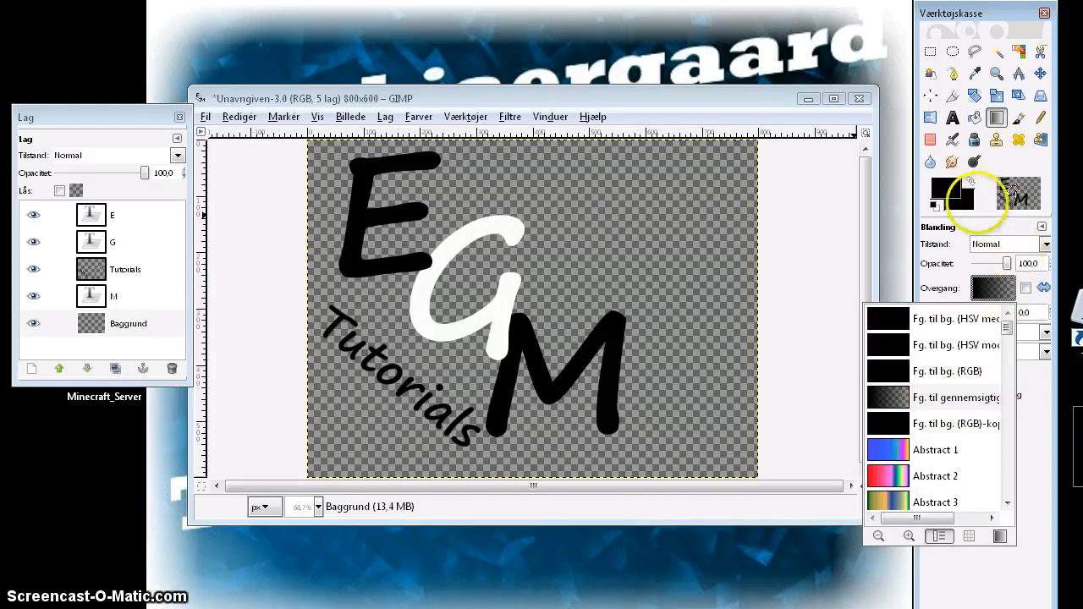
{"action": "left_click", "coordinate": [951, 203]}
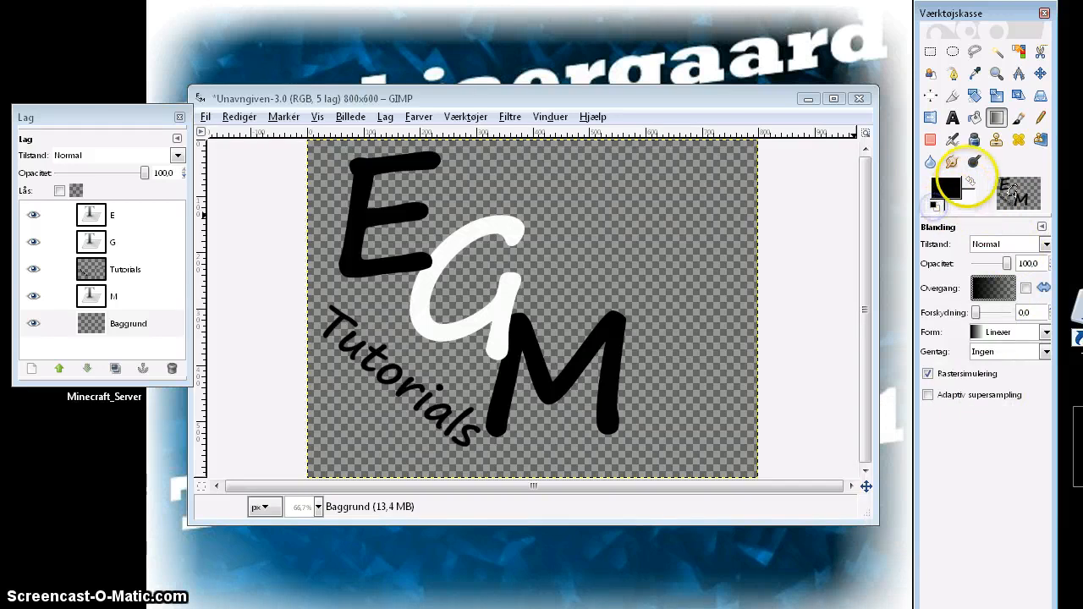
{"action": "left_click", "coordinate": [970, 180]}
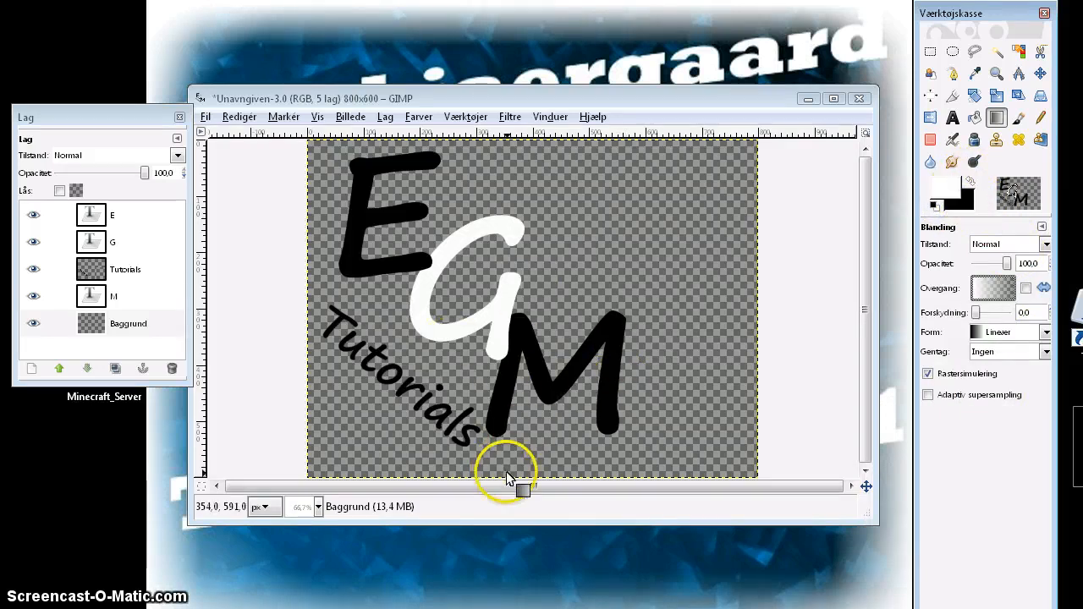
{"action": "left_click_drag", "start_coordinate": [507, 494], "coordinate": [539, 429]}
{"action": "left_click_drag", "start_coordinate": [599, 461], "coordinate": [517, 406]}
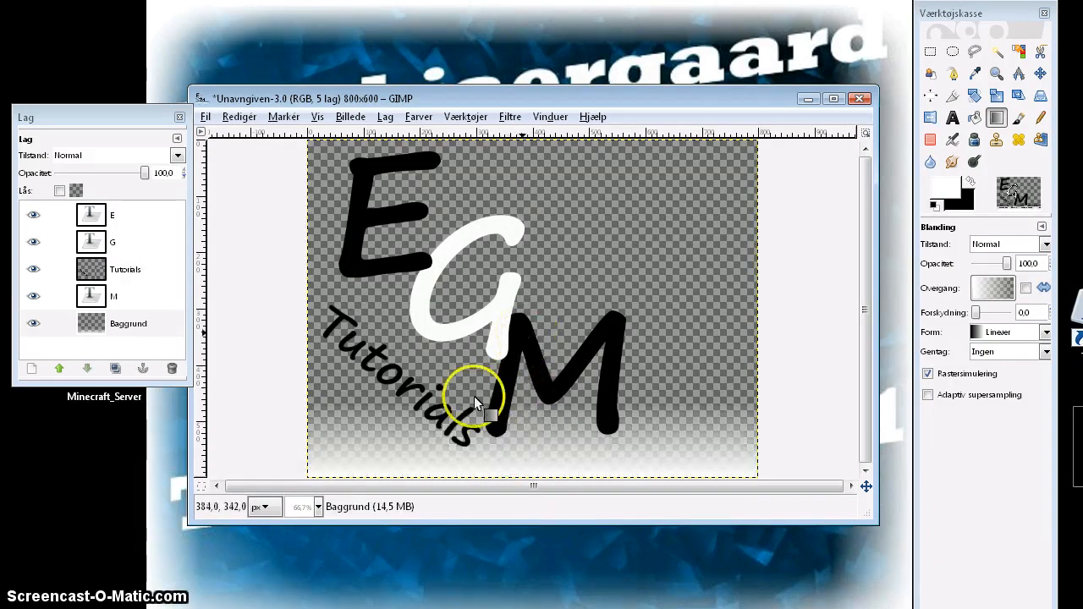
Raise the Baggrund layer to the top of the layer stack and strengthen its white bottom fade with another gradient.
{"action": "left_click_drag", "start_coordinate": [133, 325], "coordinate": [129, 213]}
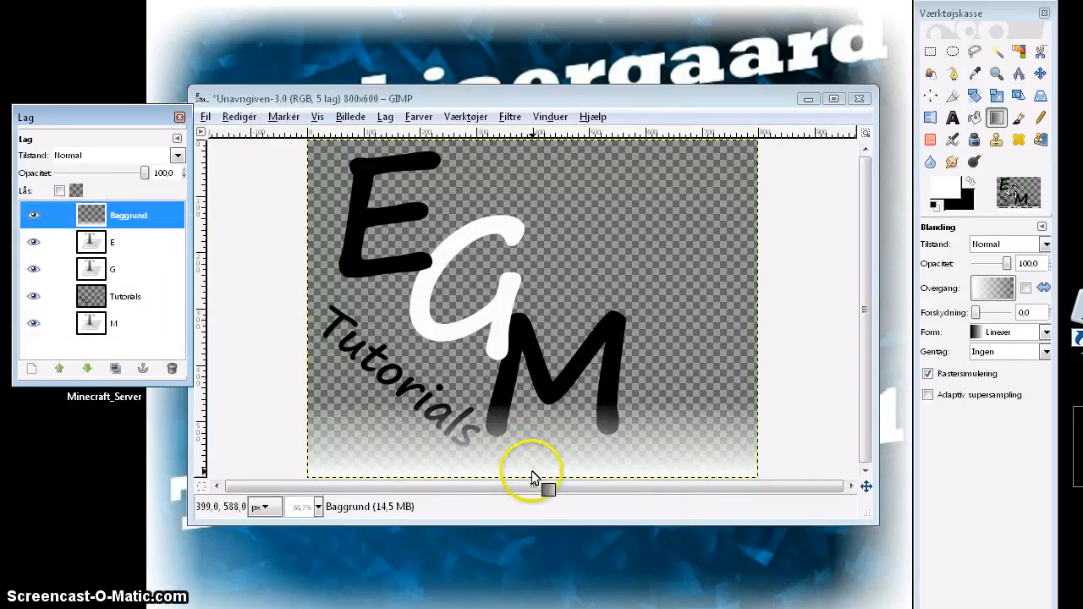
{"action": "left_click_drag", "start_coordinate": [531, 477], "coordinate": [524, 412]}
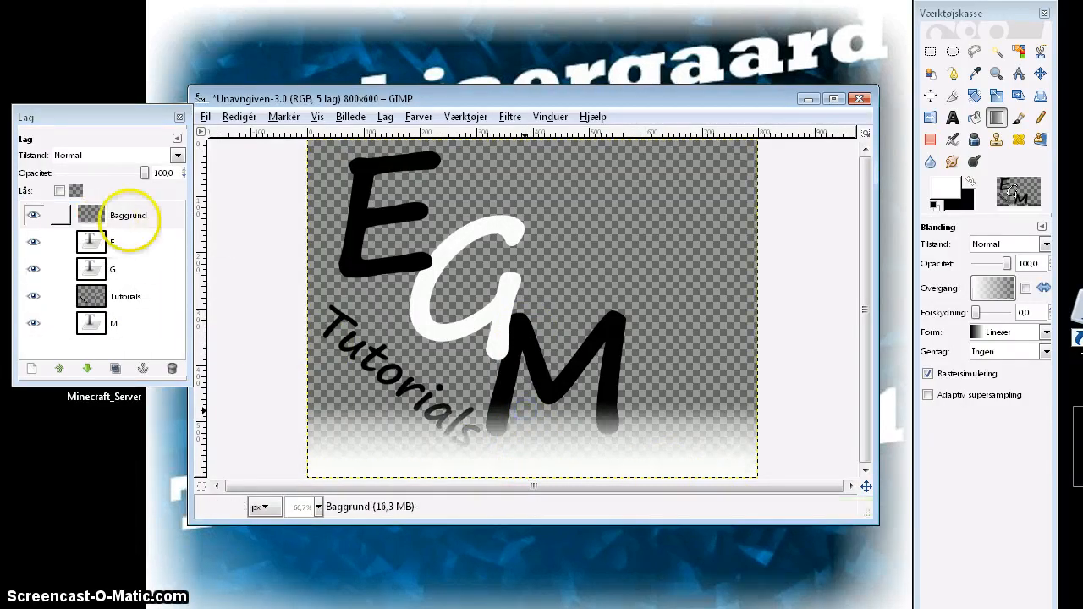
{"action": "double_click", "coordinate": [128, 215]}
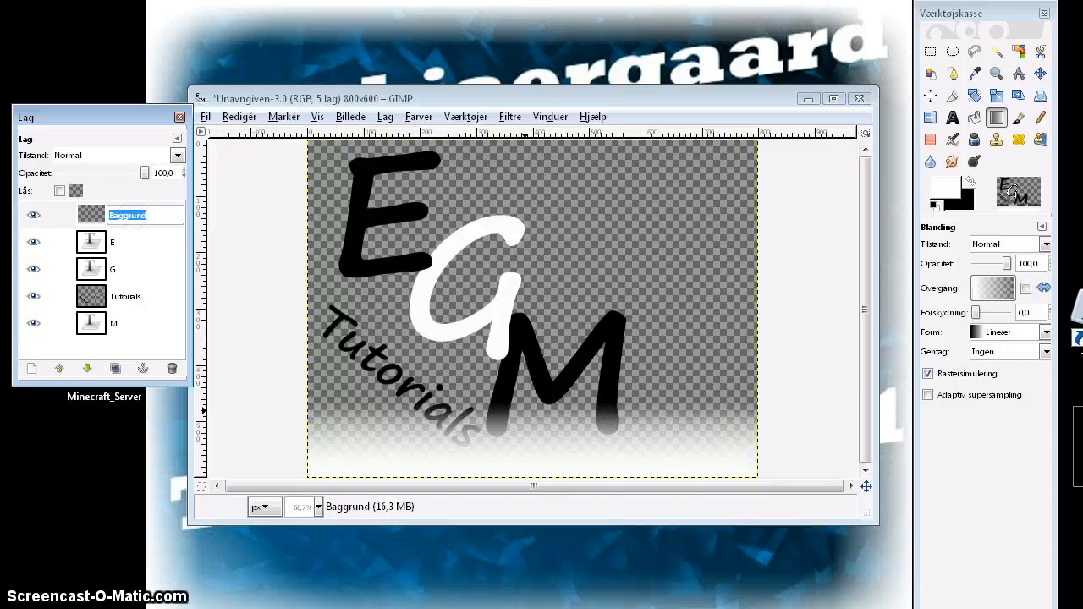
{"action": "left_click", "coordinate": [129, 254]}
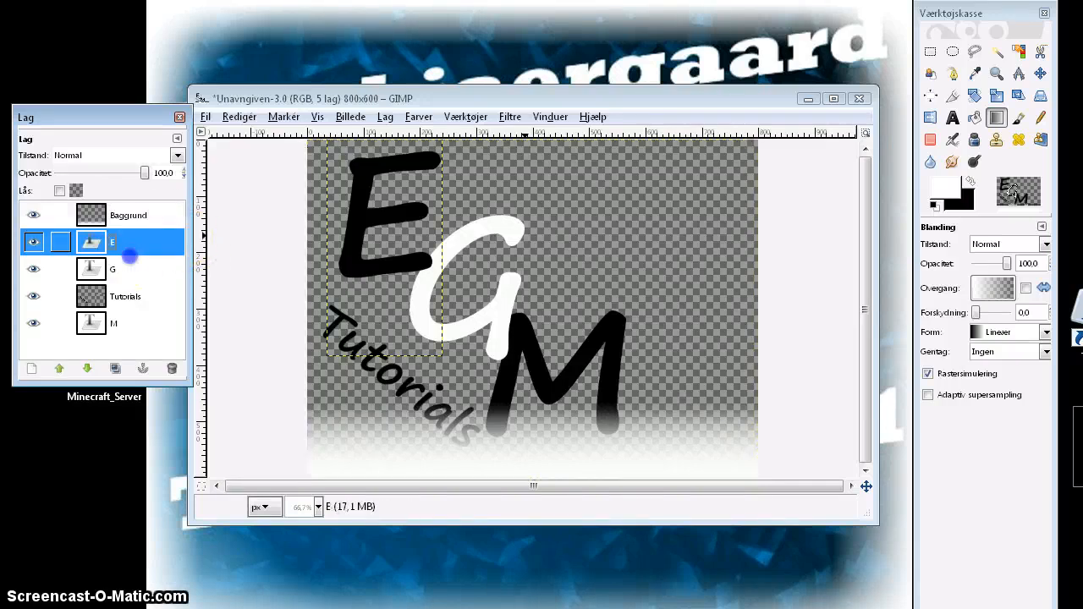
Merge the E, G and Tutorials layers down into the M layer, one after another.
{"action": "left_click", "coordinate": [117, 243]}
{"action": "right_click", "coordinate": [124, 243]}
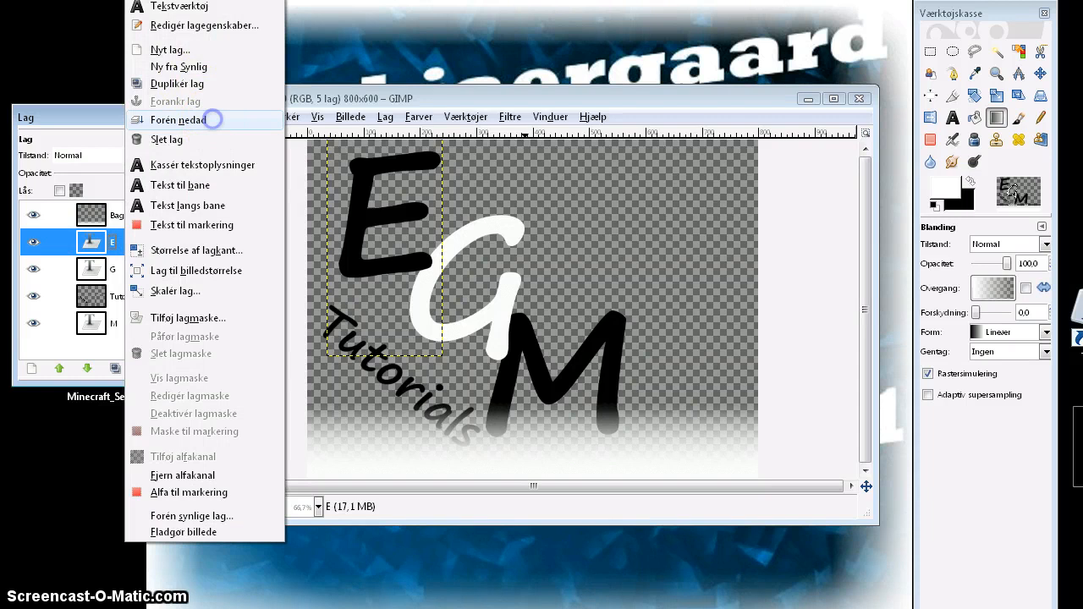
{"action": "left_click", "coordinate": [211, 119]}
{"action": "right_click", "coordinate": [135, 243]}
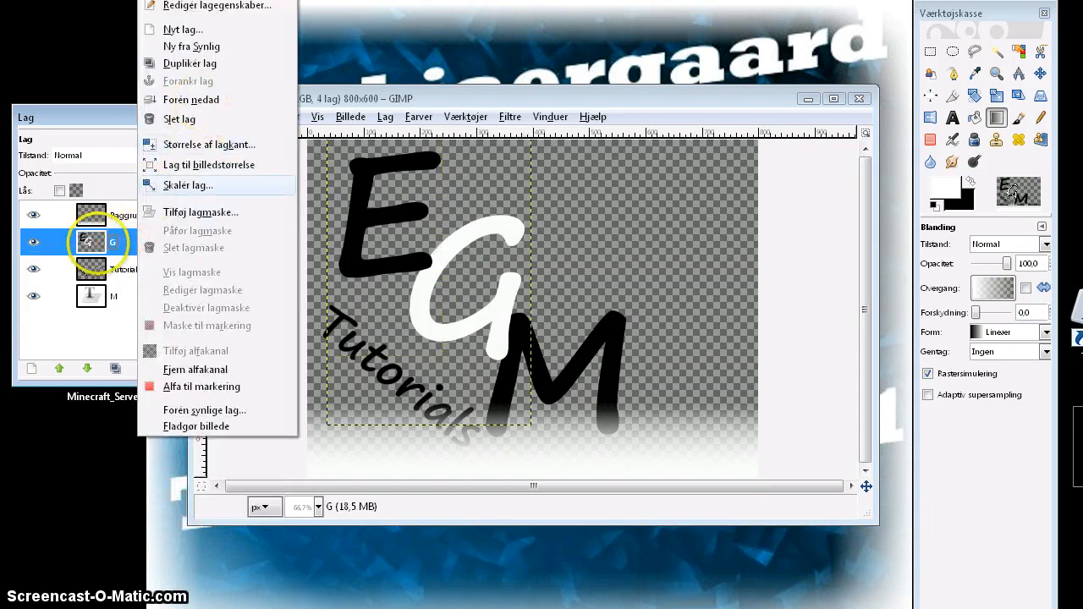
{"action": "left_click", "coordinate": [99, 270]}
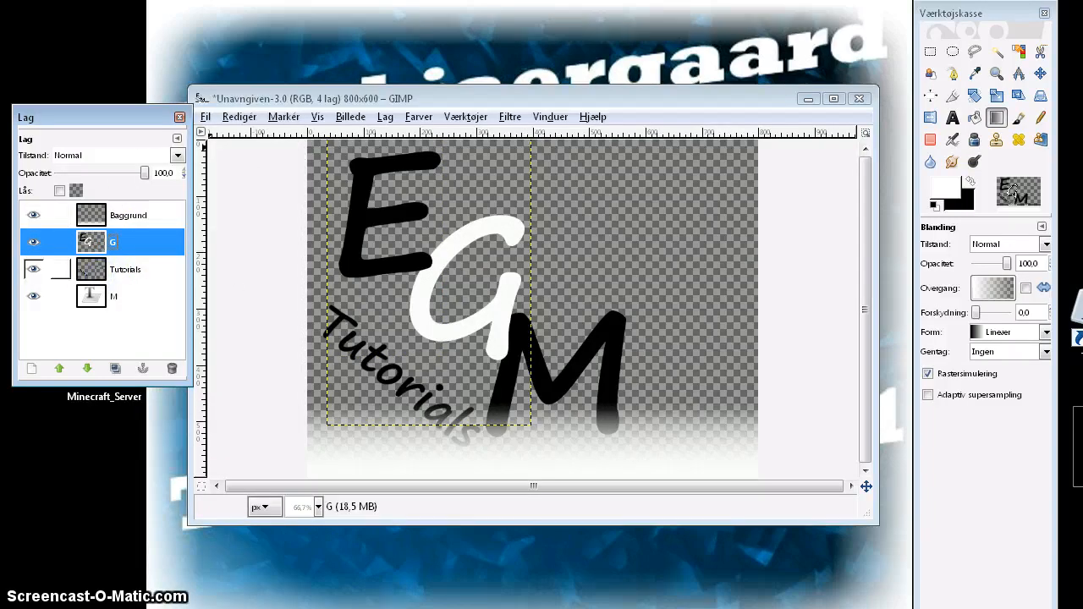
{"action": "right_click", "coordinate": [132, 240]}
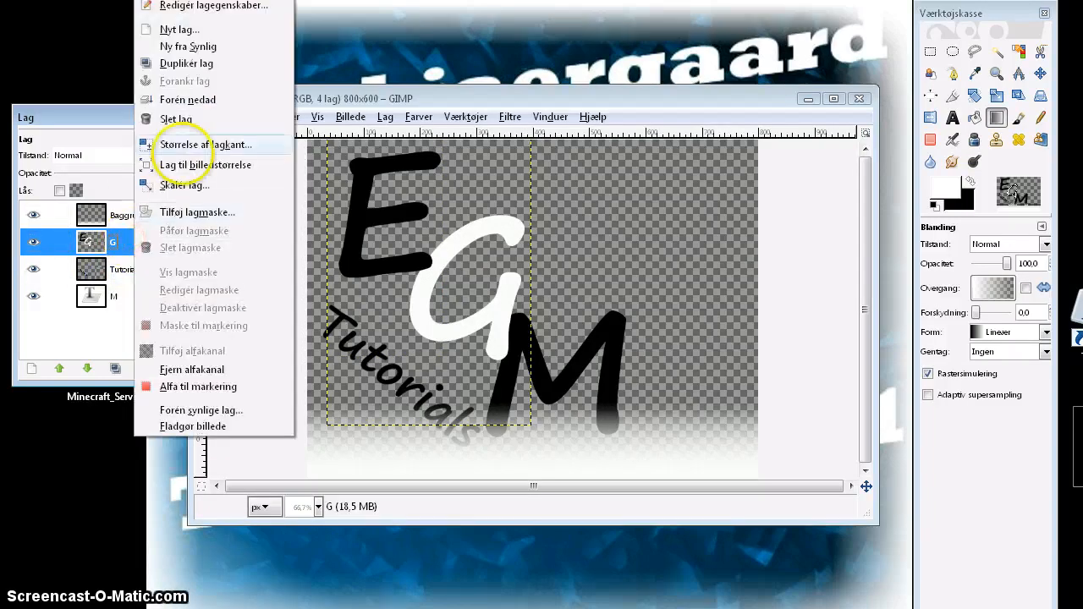
{"action": "left_click", "coordinate": [206, 99]}
{"action": "right_click", "coordinate": [120, 234]}
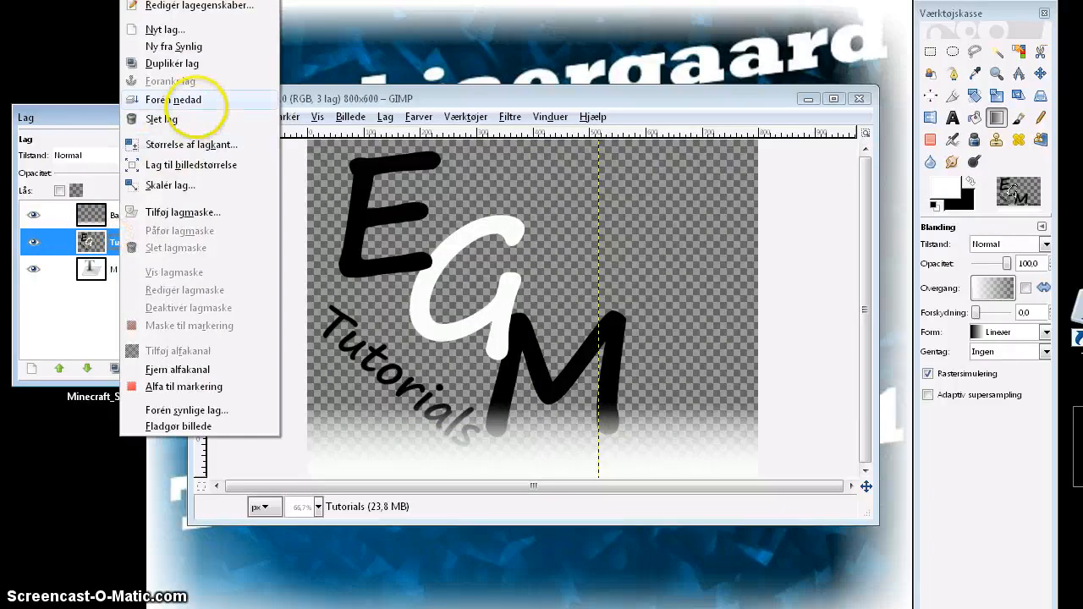
{"action": "left_click", "coordinate": [193, 101]}
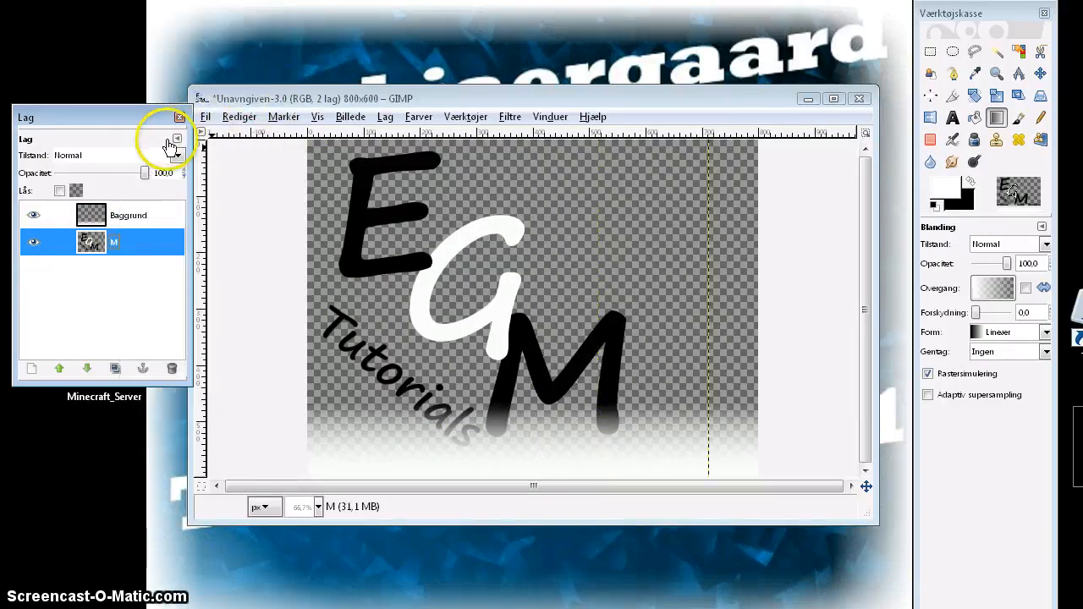
Apply the Alpha to Logo Neon effect to the merged lettering with effect size 30, glow color 1e00ff and a shadow.
{"action": "left_click", "coordinate": [510, 117]}
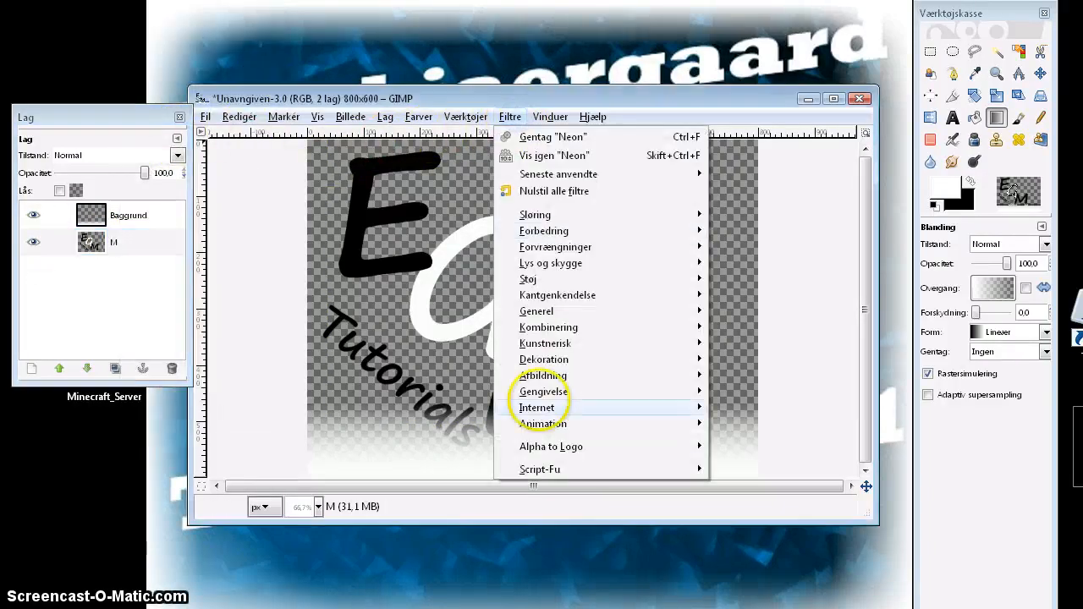
{"action": "mouse_move", "coordinate": [551, 447]}
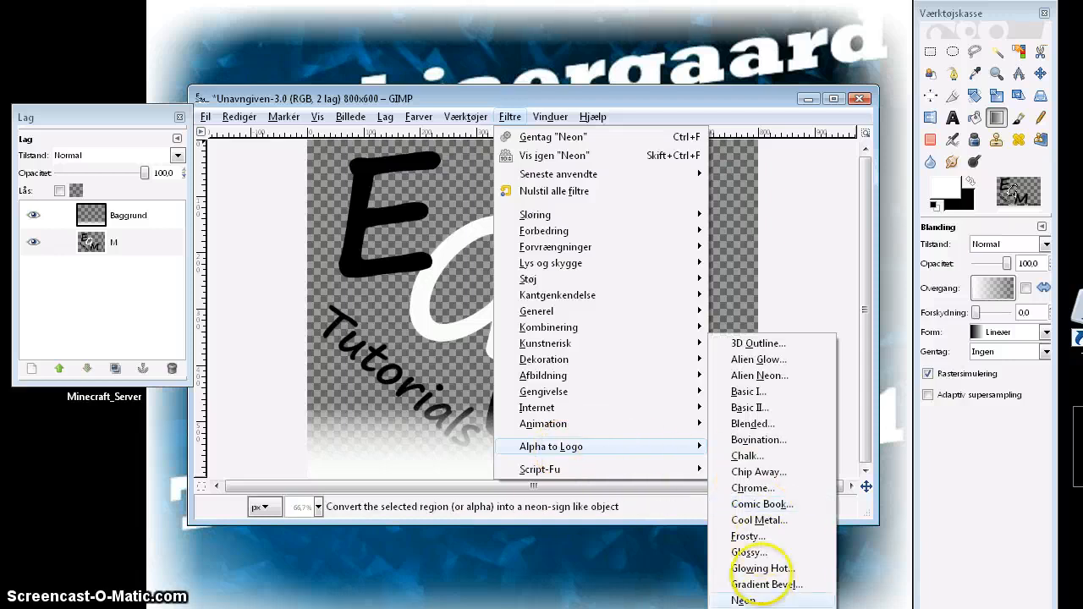
{"action": "left_click", "coordinate": [749, 600]}
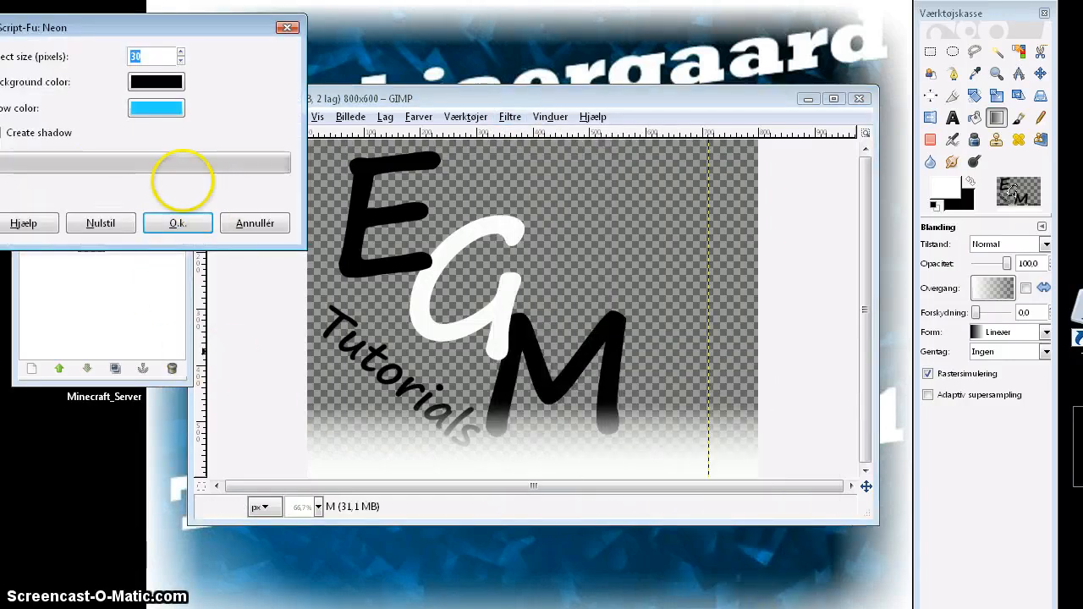
{"action": "left_click_drag", "start_coordinate": [148, 25], "coordinate": [211, 62]}
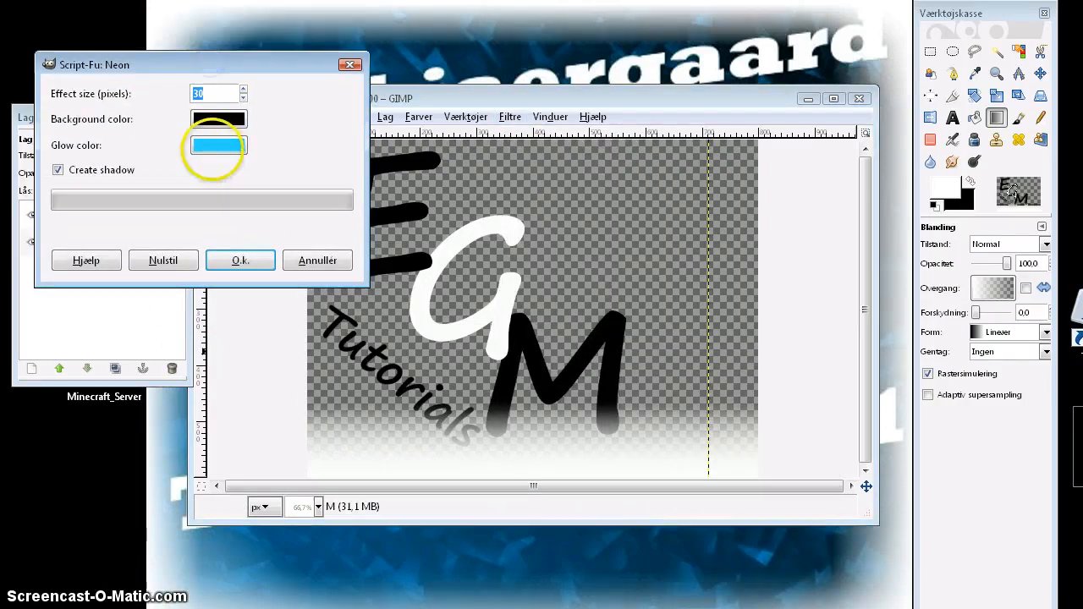
{"action": "left_click", "coordinate": [213, 149]}
{"action": "mouse_move", "coordinate": [155, 125]}
{"action": "left_mouse_down"}
{"action": "mouse_move", "coordinate": [159, 105]}
{"action": "mouse_move", "coordinate": [159, 179]}
{"action": "mouse_move", "coordinate": [158, 144]}
{"action": "left_mouse_up"}
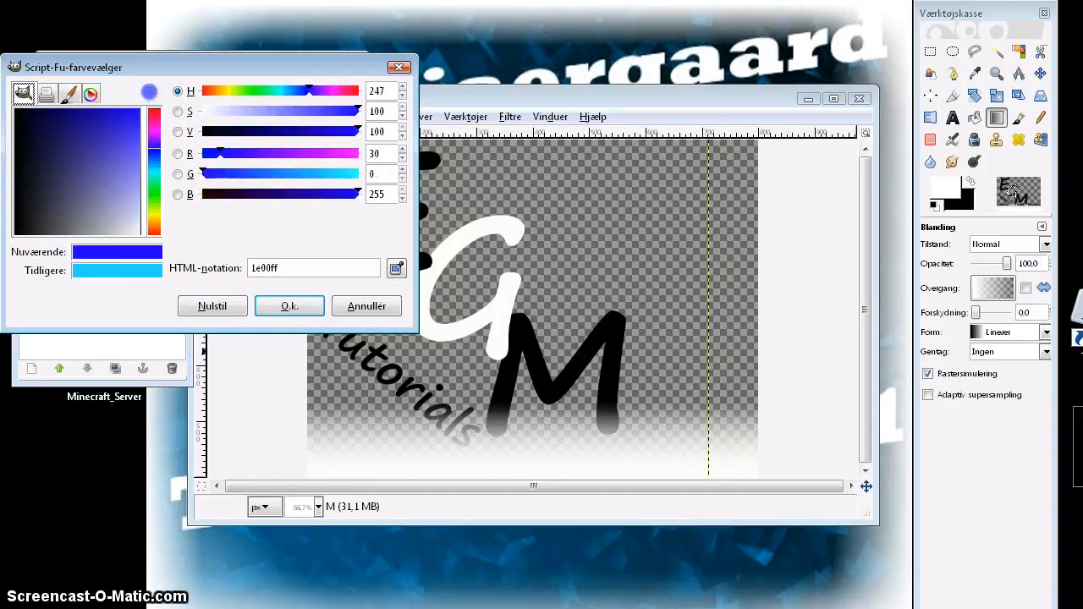
{"action": "left_click", "coordinate": [286, 307]}
{"action": "left_click", "coordinate": [241, 260]}
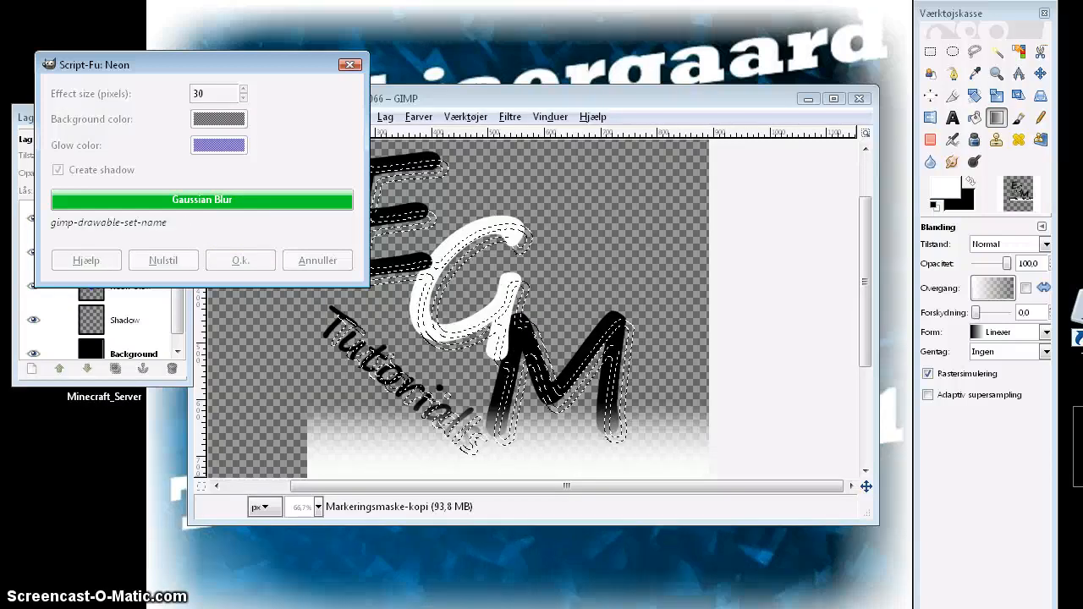
{"action": "left_click", "coordinate": [305, 409]}
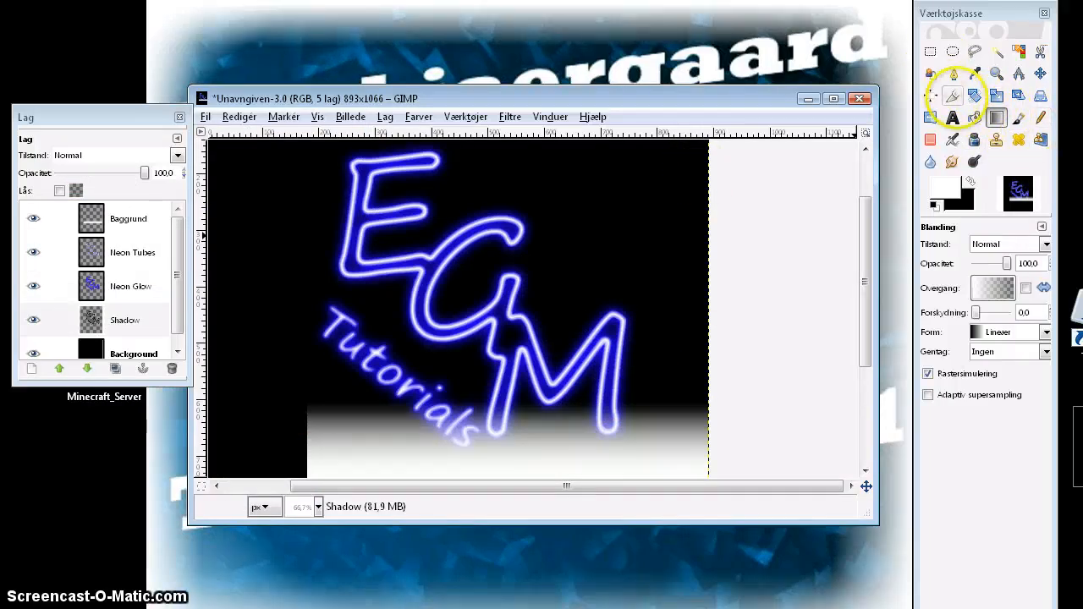
Crop the image to a 711 x 606 px area around the neon lettering and the white fade.
{"action": "left_click", "coordinate": [952, 95]}
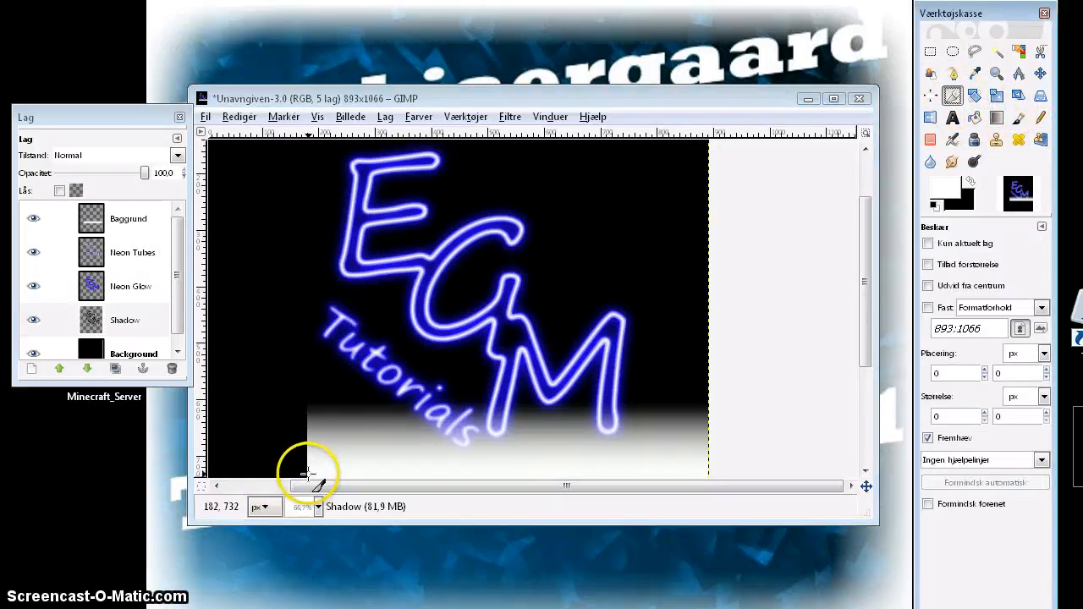
{"action": "left_click_drag", "start_coordinate": [308, 474], "coordinate": [747, 206]}
{"action": "left_click", "coordinate": [514, 314]}
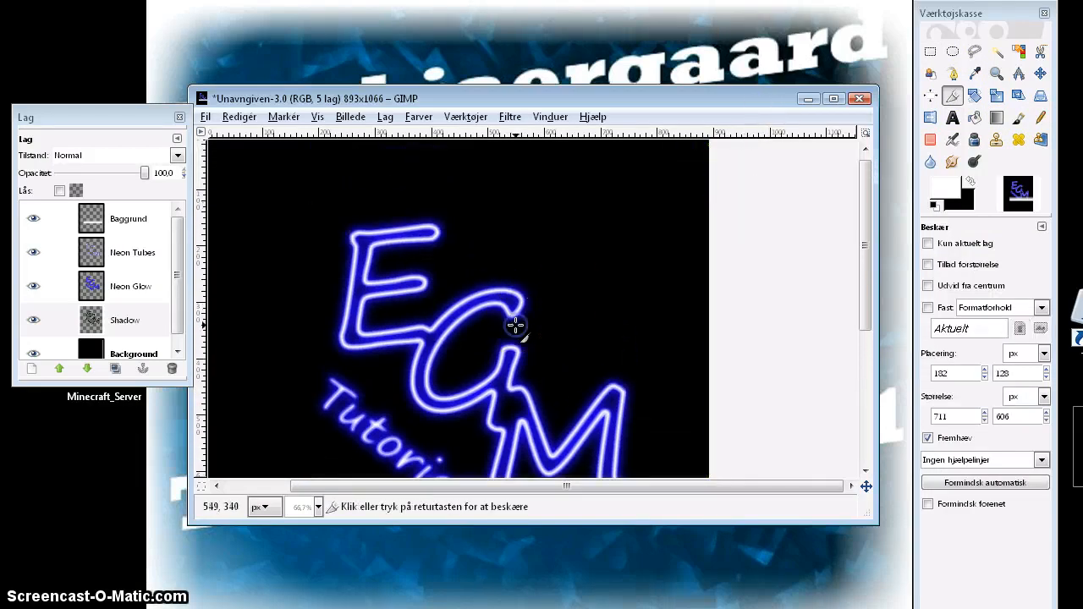
{"action": "left_click", "coordinate": [518, 321]}
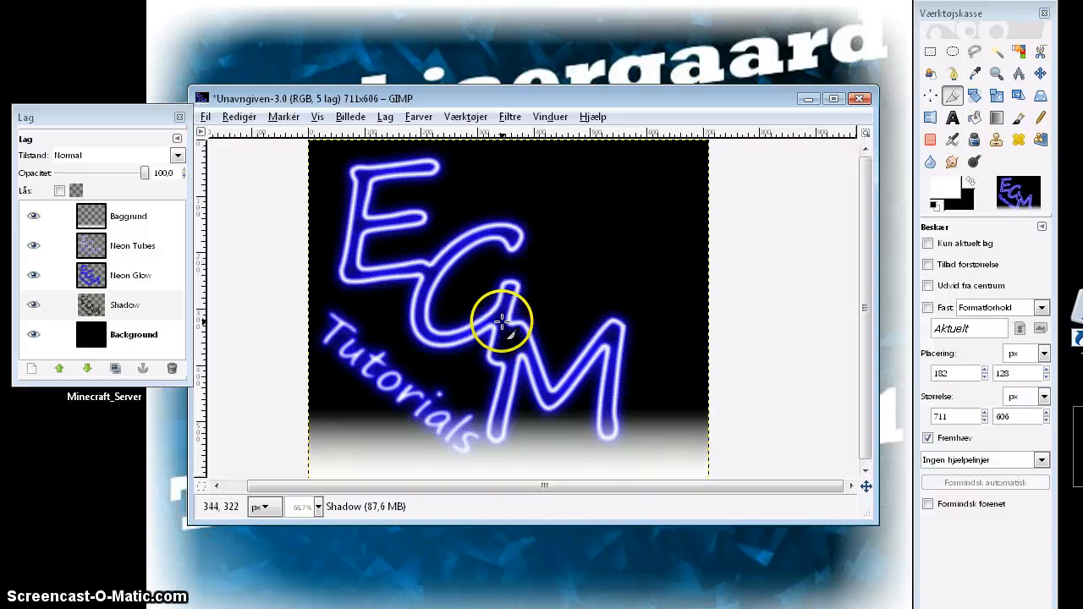
Delete the black Background layer beneath the neon lettering.
{"action": "left_click", "coordinate": [127, 334]}
{"action": "right_click", "coordinate": [133, 333]}
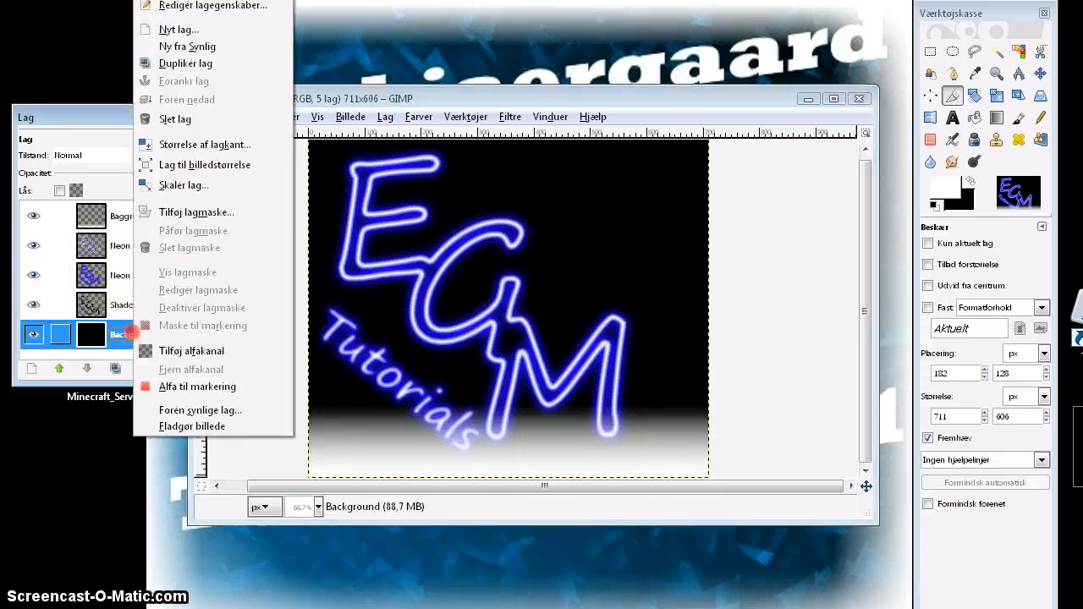
{"action": "left_click", "coordinate": [173, 119]}
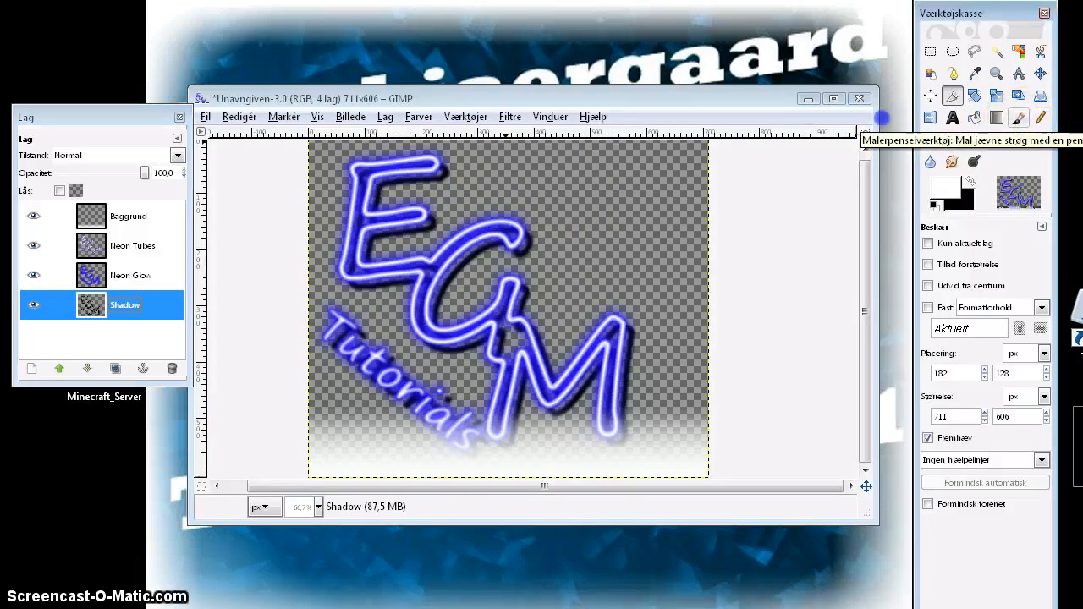
Paint white freehand lettering on the Shadow layer beside the E with the Paintbrush tool, then undo the strokes.
{"action": "left_click", "coordinate": [1019, 118]}
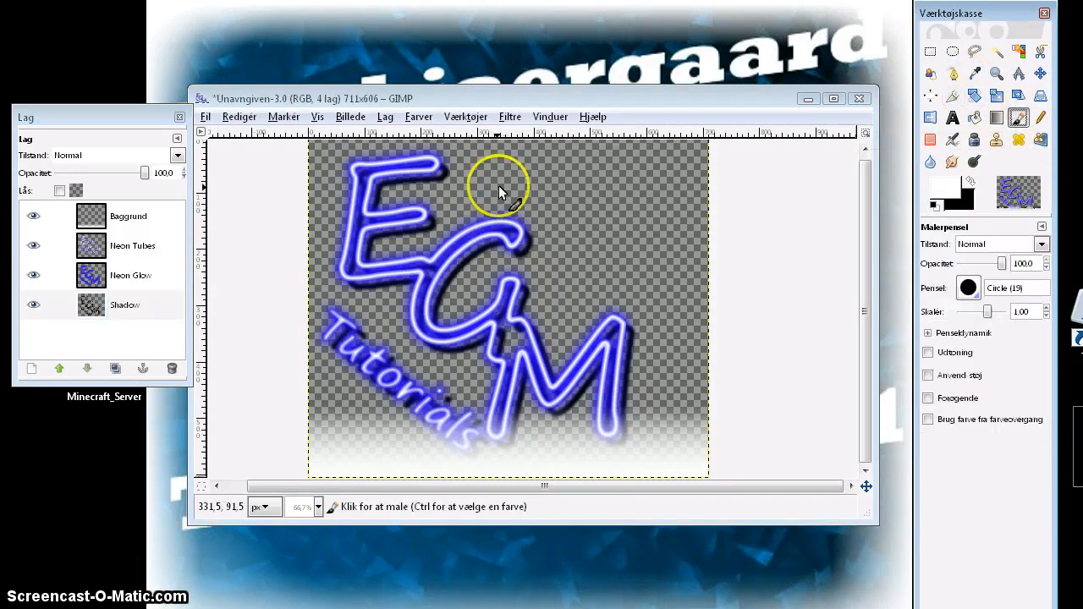
{"action": "left_click_drag", "start_coordinate": [486, 208], "coordinate": [520, 167]}
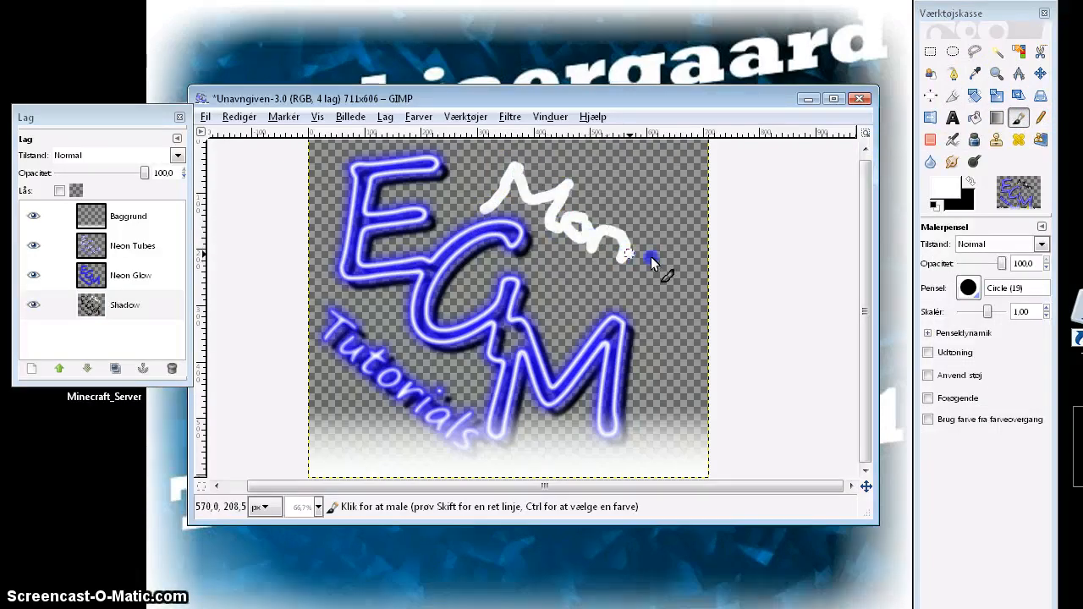
{"action": "key", "text": "ctrl+z"}
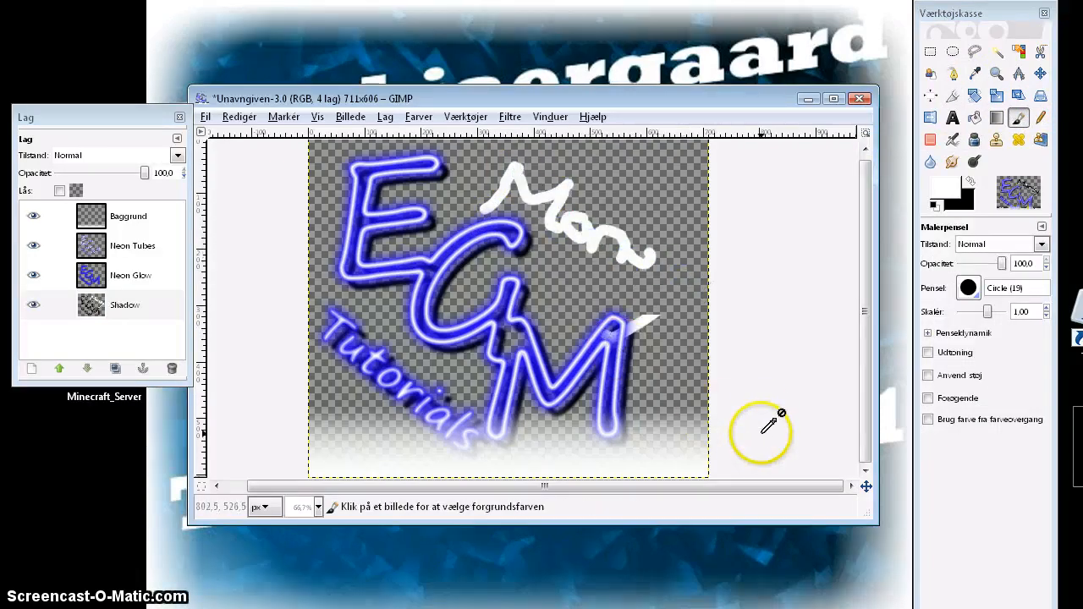
{"action": "key", "text": "ctrl+z"}
{"action": "key", "text": "ctrl+z"}
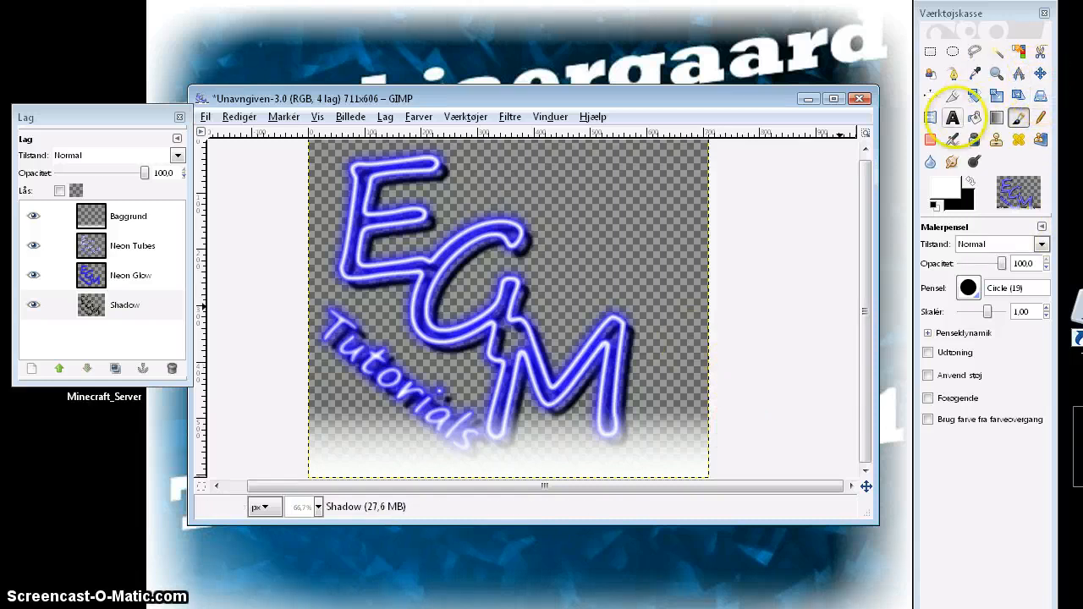
Add a new transparent layer, move it beneath the Shadow layer and fill it with white.
{"action": "left_click", "coordinate": [974, 118]}
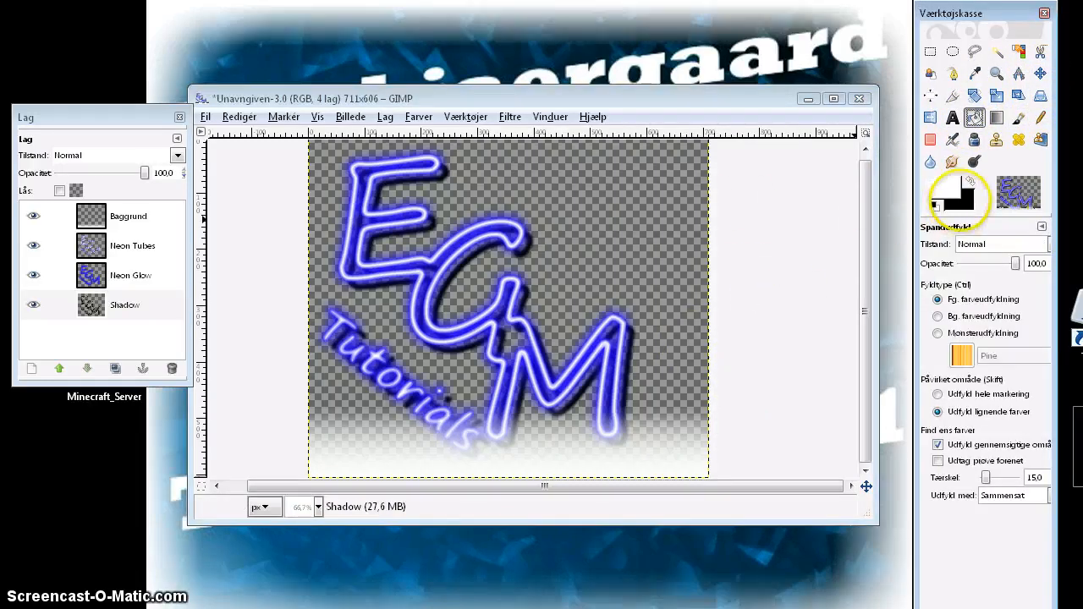
{"action": "left_click", "coordinate": [668, 186]}
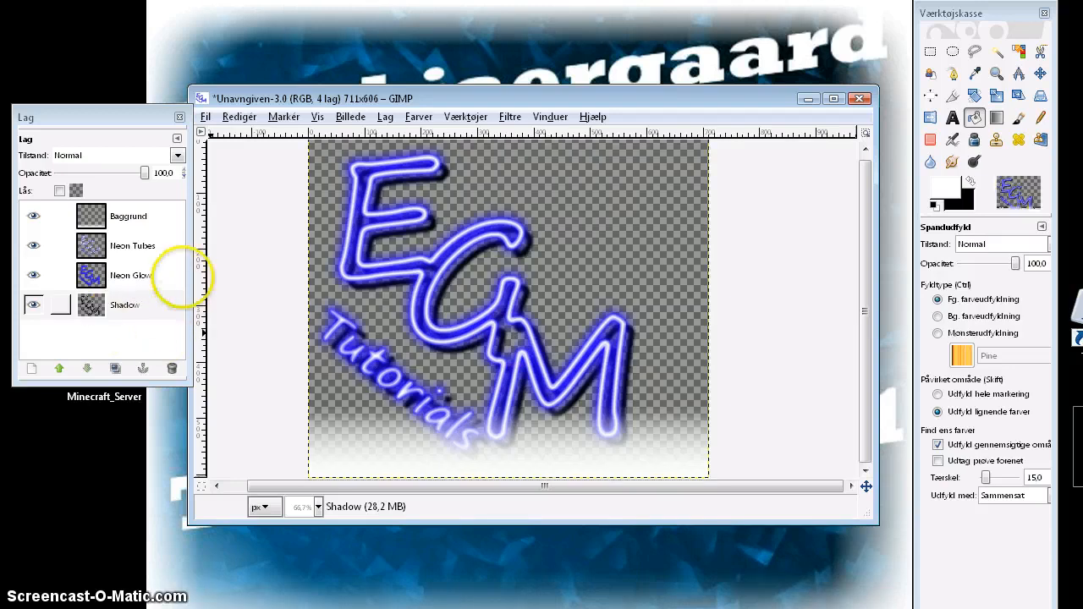
{"action": "left_click", "coordinate": [31, 368]}
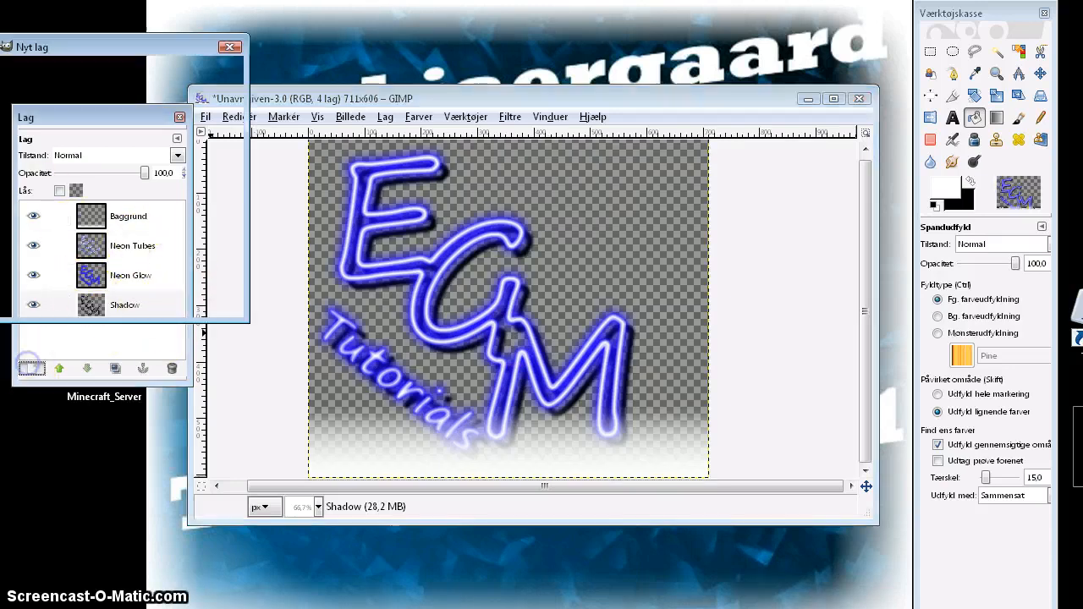
{"action": "left_click", "coordinate": [120, 295]}
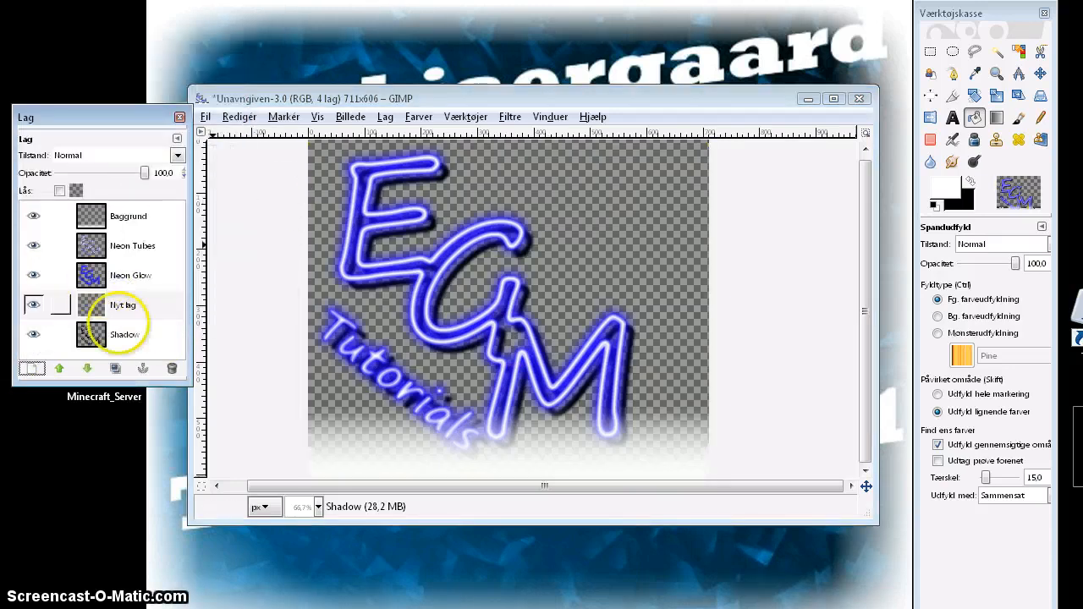
{"action": "left_click_drag", "start_coordinate": [123, 307], "coordinate": [120, 347]}
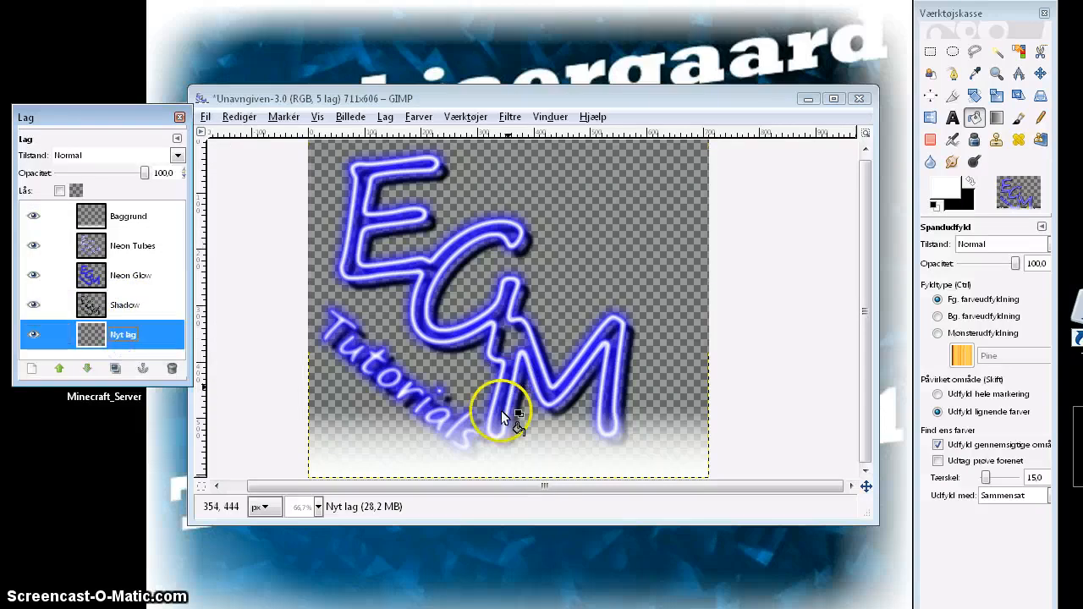
{"action": "left_click_drag", "start_coordinate": [504, 416], "coordinate": [378, 418]}
{"action": "left_click", "coordinate": [376, 415]}
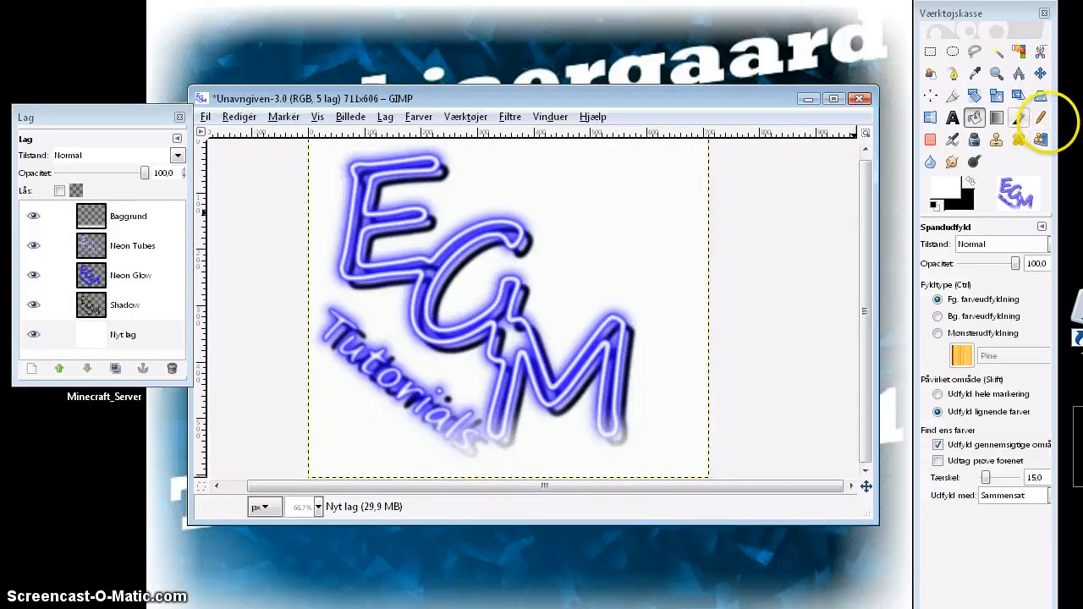
Draw a linear gradient from white to transparent on the Baggrund layer near the lower edge of the lettering.
{"action": "left_click", "coordinate": [996, 118]}
{"action": "left_click", "coordinate": [114, 216]}
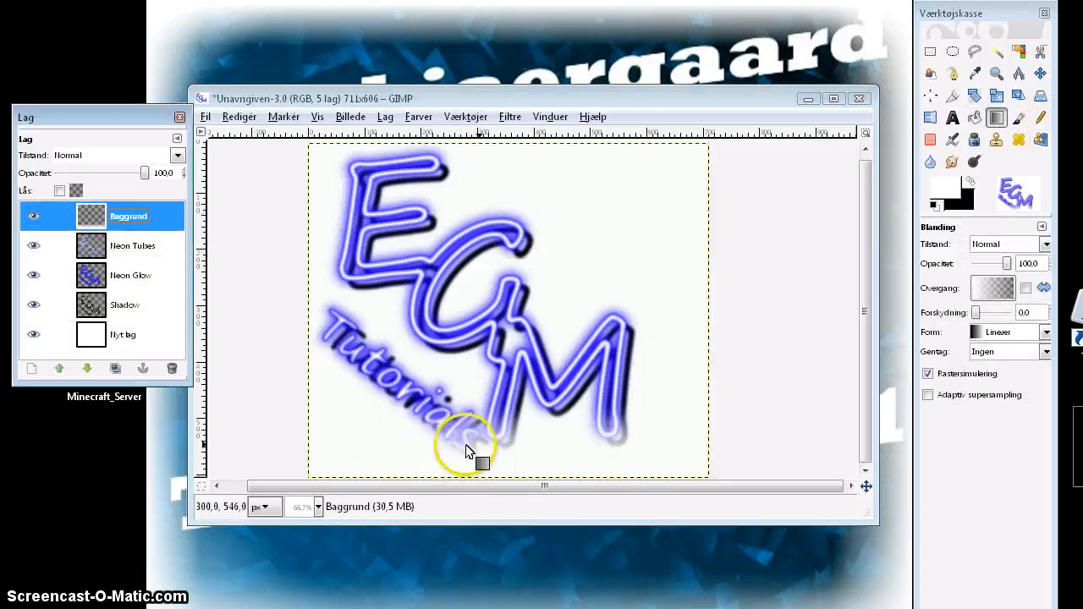
{"action": "left_click_drag", "start_coordinate": [503, 452], "coordinate": [664, 476]}
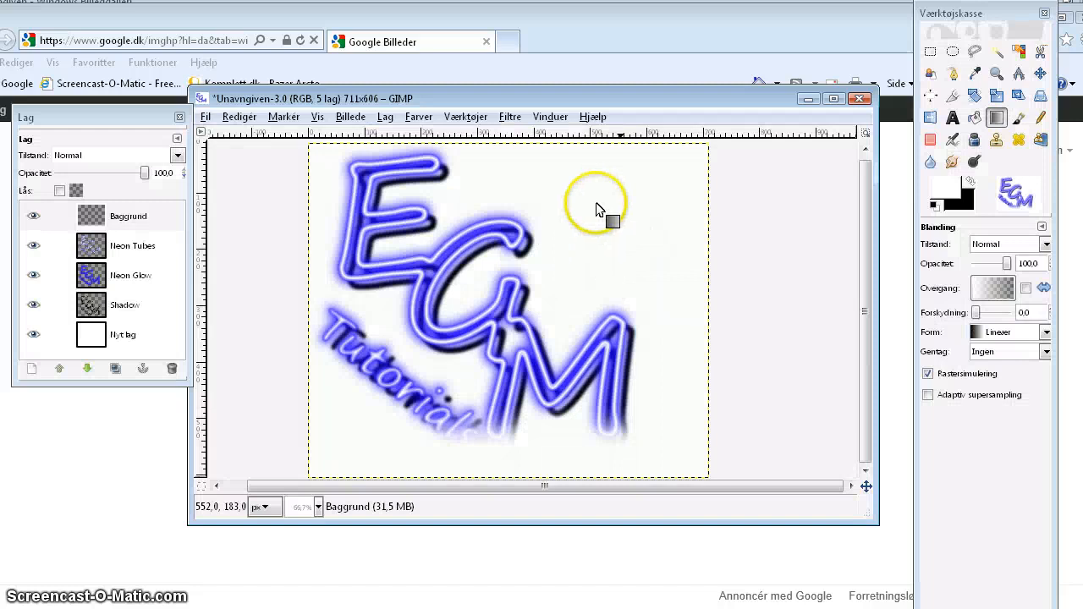
Copy the white fade from the Baggrund layer and paste it as a new layer on top.
{"action": "key", "text": "ctrl+c"}
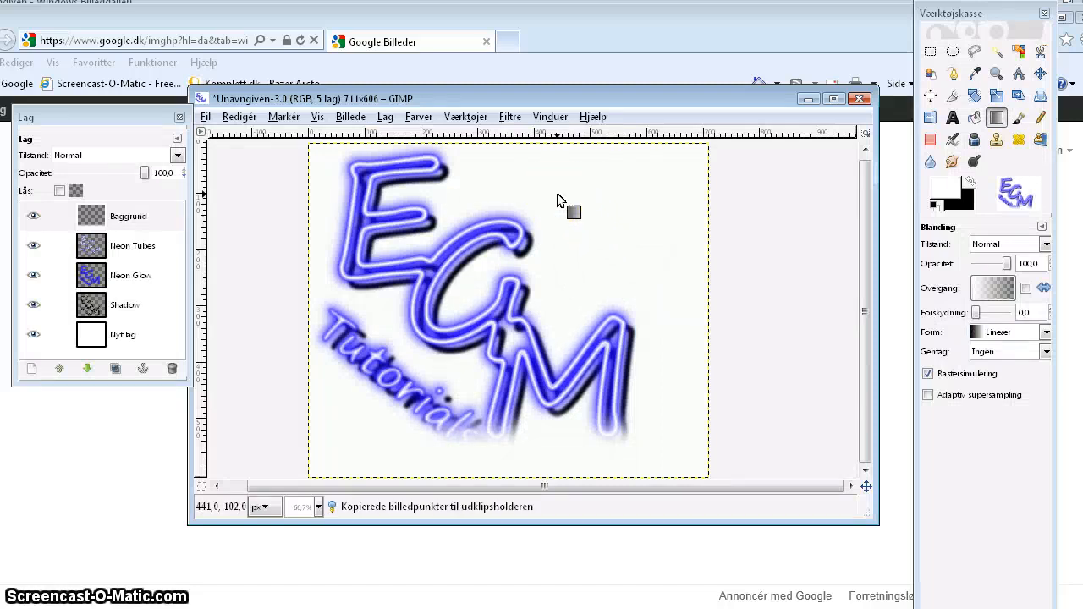
{"action": "key", "text": "ctrl+v"}
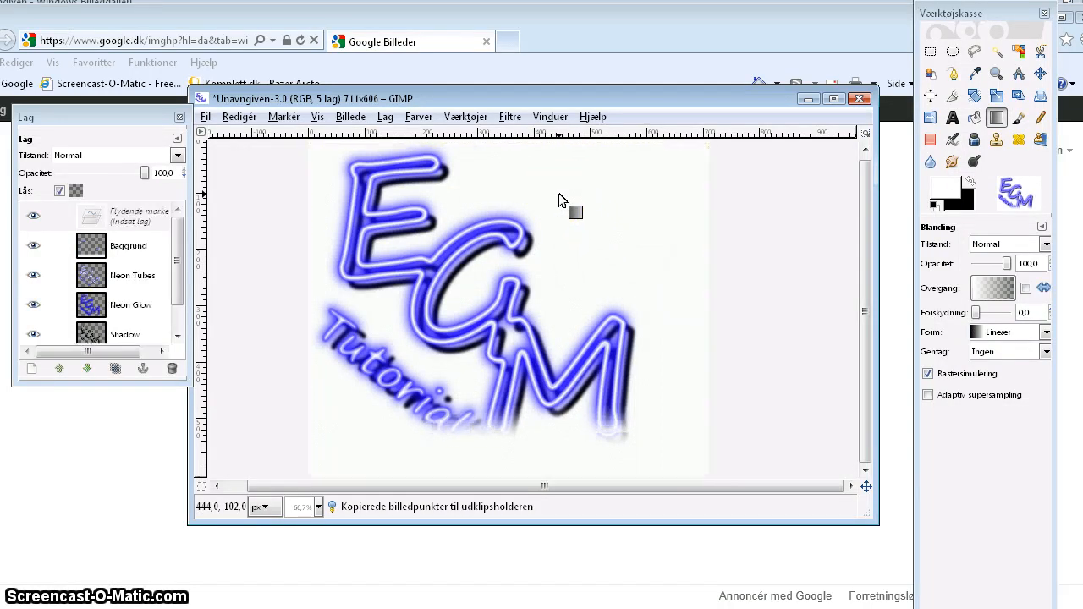
{"action": "key", "text": "ctrl+h"}
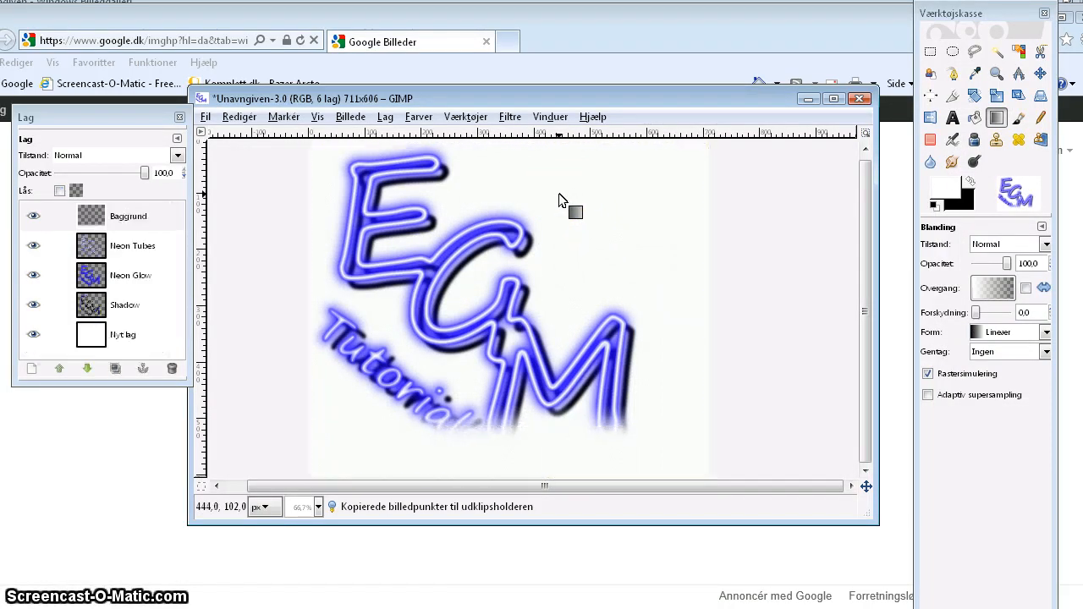
{"action": "left_click", "coordinate": [580, 223]}
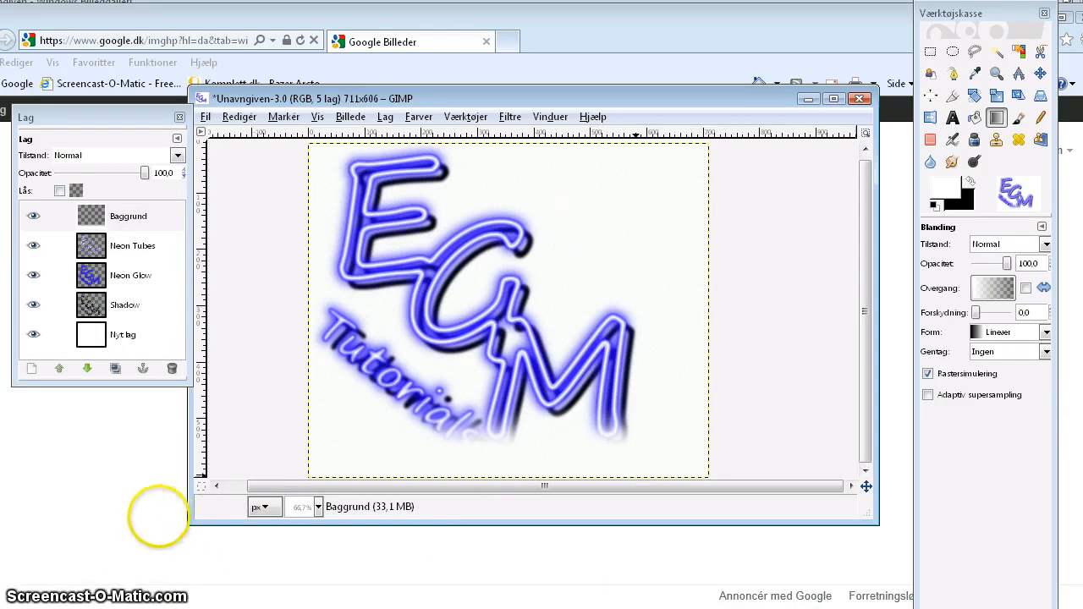
{"action": "key", "text": "ctrl+v"}
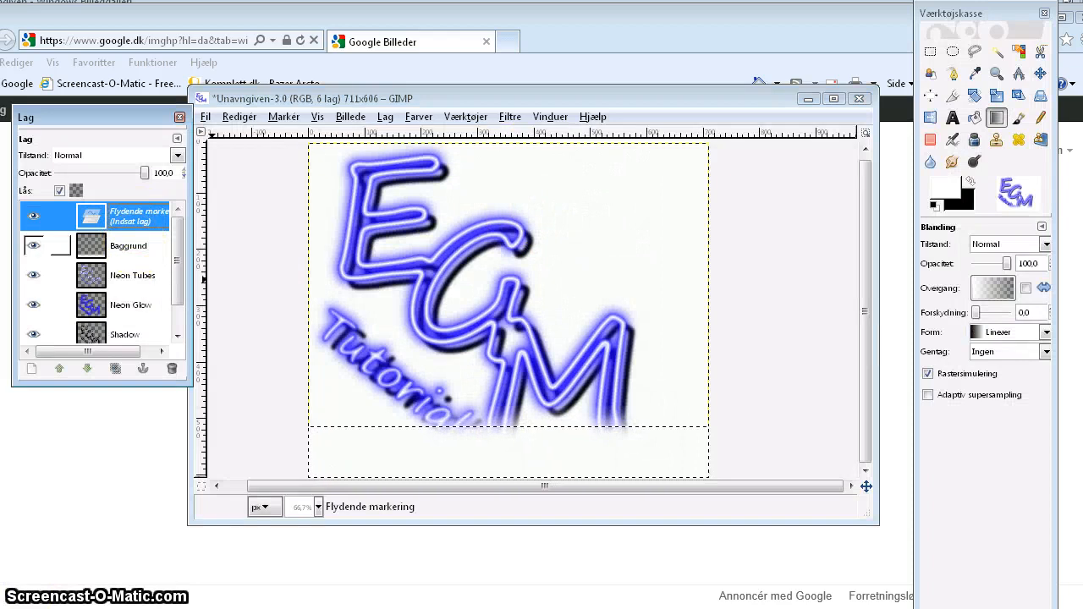
{"action": "scroll", "coordinate": [102, 280], "scroll_direction": "down", "scroll_amount": 1}
{"action": "left_click", "coordinate": [125, 329]}
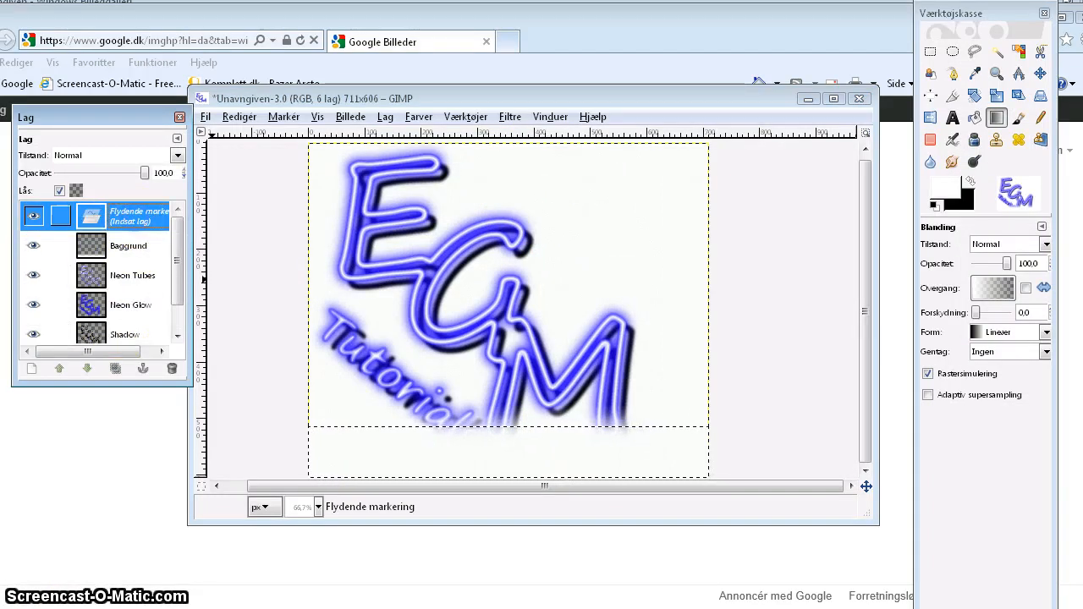
{"action": "right_click", "coordinate": [138, 216]}
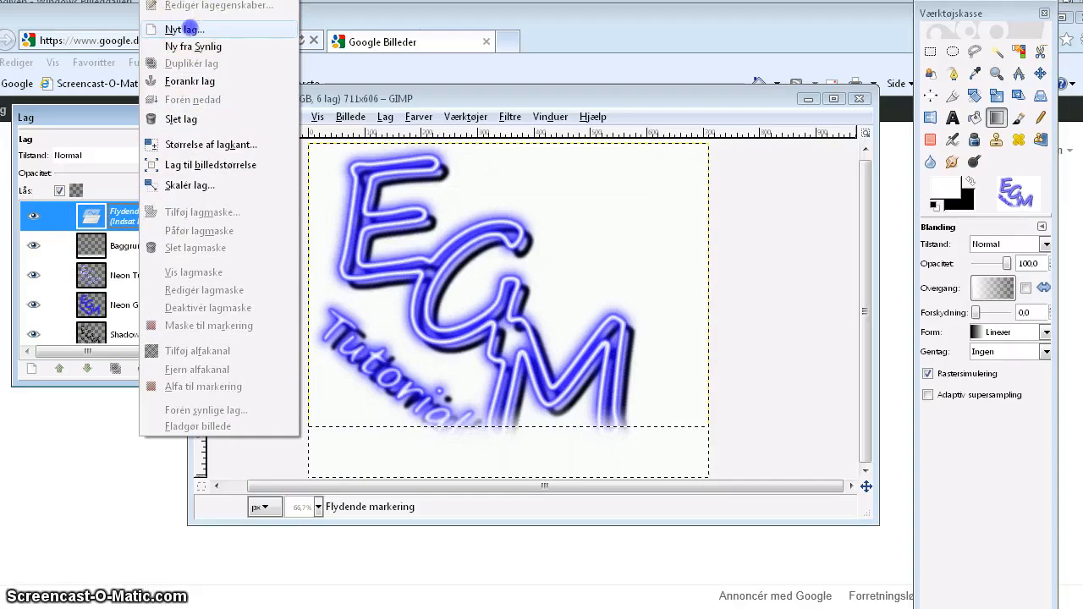
{"action": "left_click", "coordinate": [185, 29]}
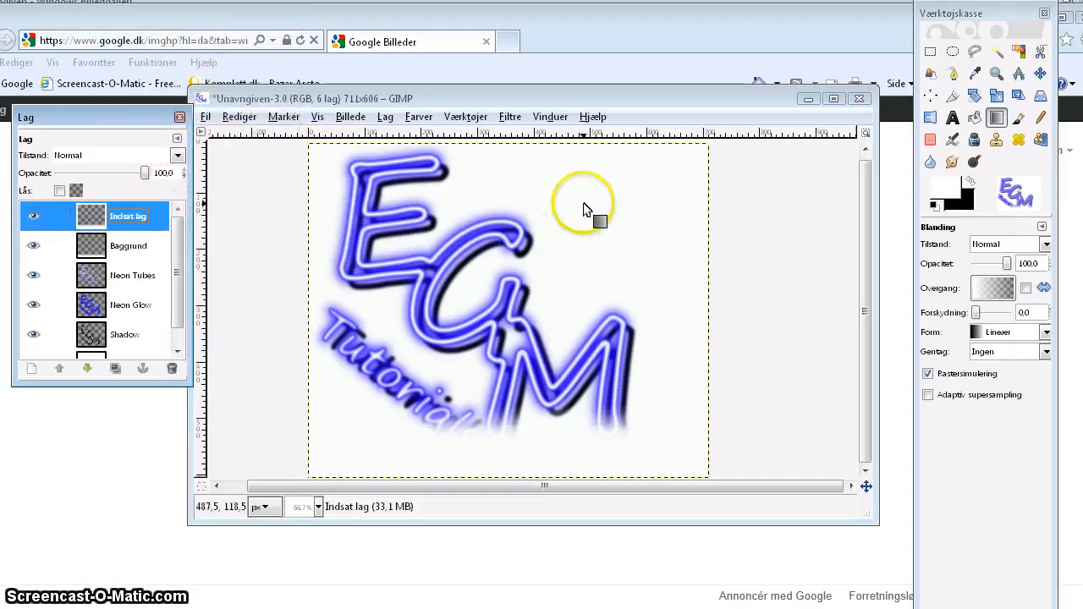
Paste the copied fade once more and delete the resulting floating selection.
{"action": "key", "text": "ctrl+v"}
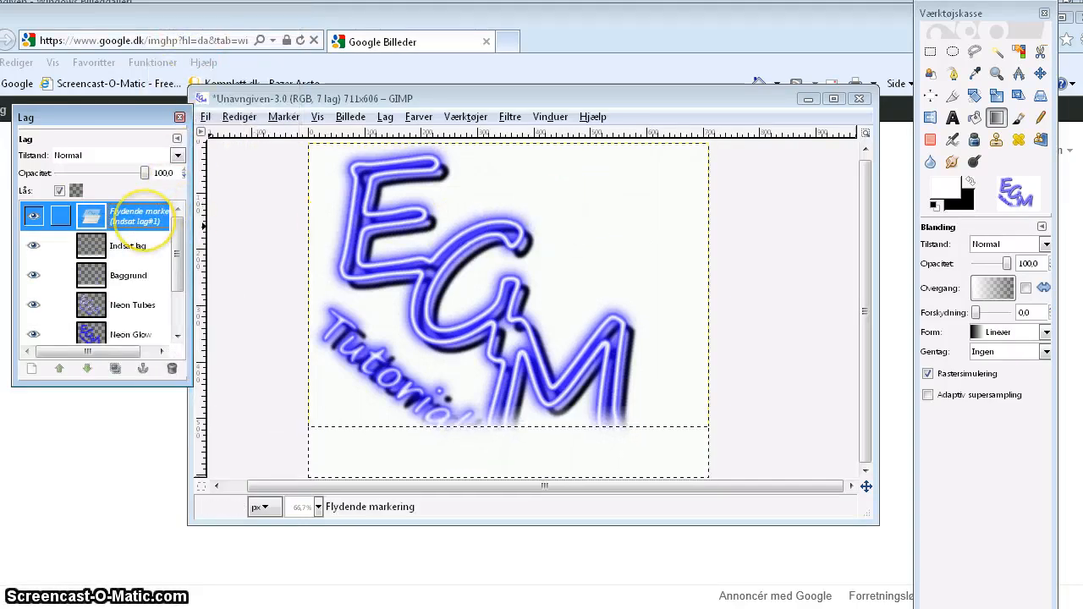
{"action": "right_click", "coordinate": [146, 221]}
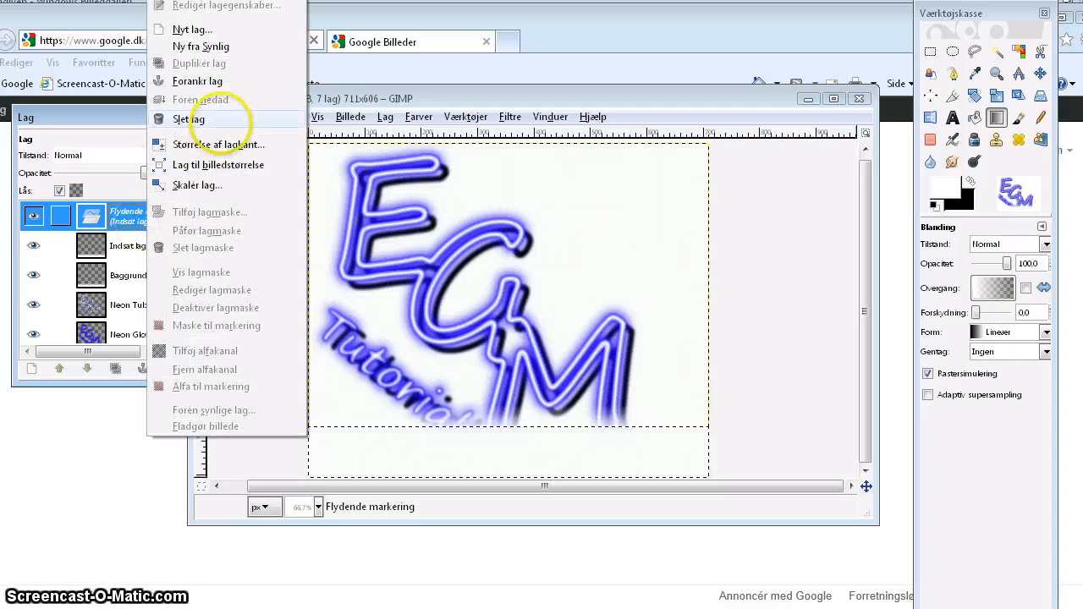
{"action": "left_click", "coordinate": [189, 119]}
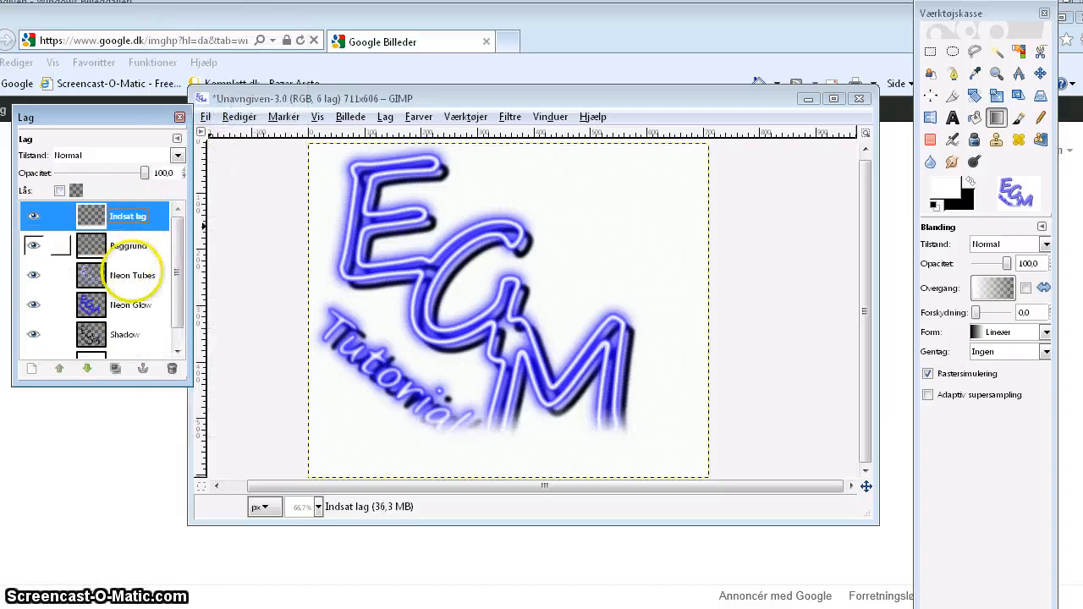
{"action": "scroll", "coordinate": [129, 267], "scroll_direction": "down", "scroll_amount": 1}
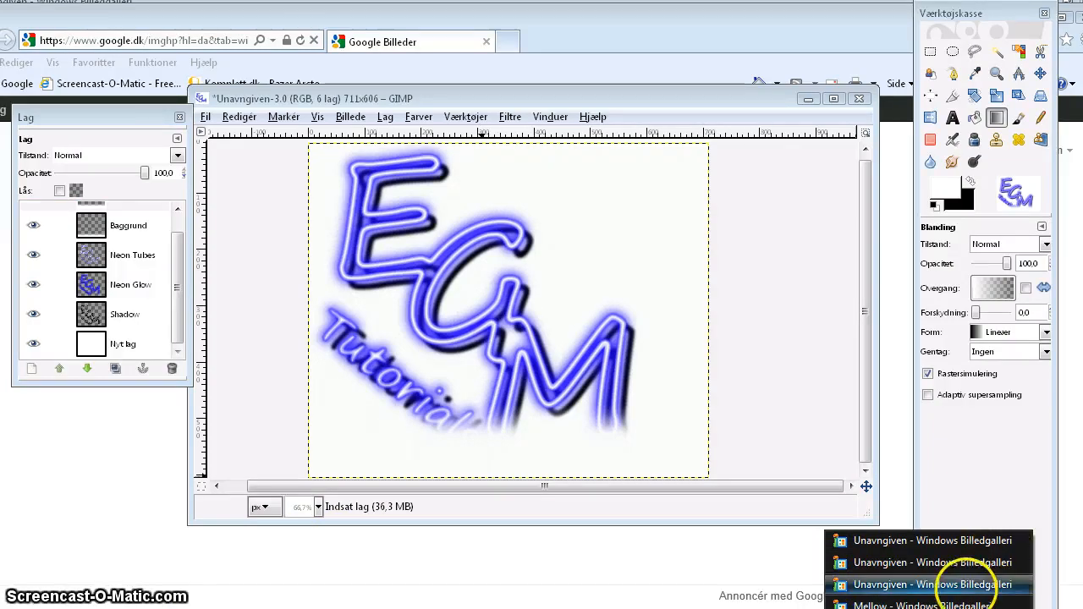
Copy the marshmallow drawing in Windows Billedgalleri, switch back to GIMP and paste into the logo image.
{"action": "left_click", "coordinate": [946, 584]}
{"action": "right_click", "coordinate": [465, 371]}
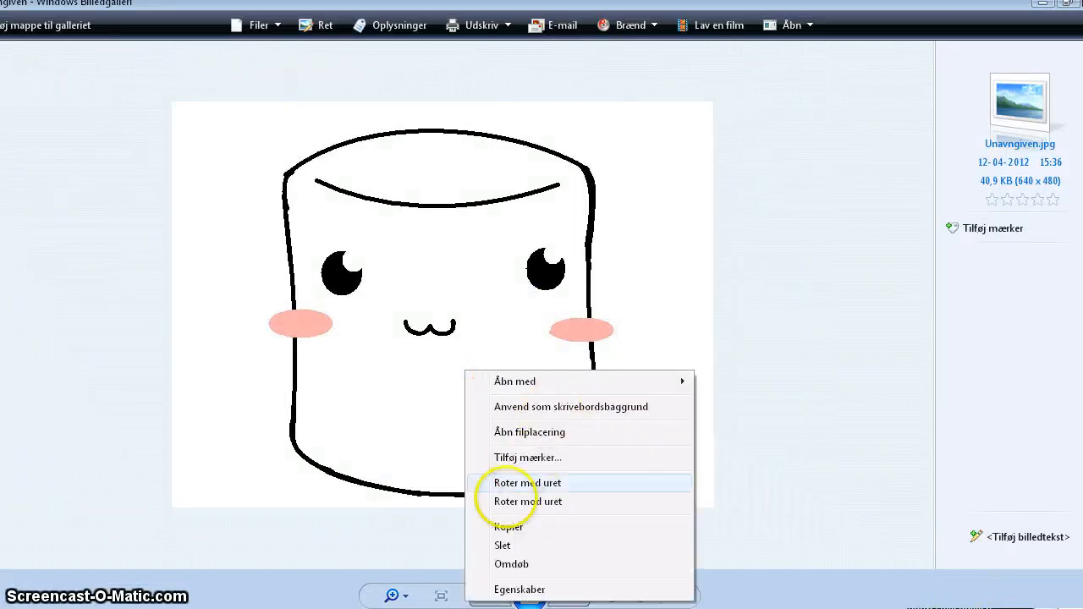
{"action": "left_click", "coordinate": [527, 526]}
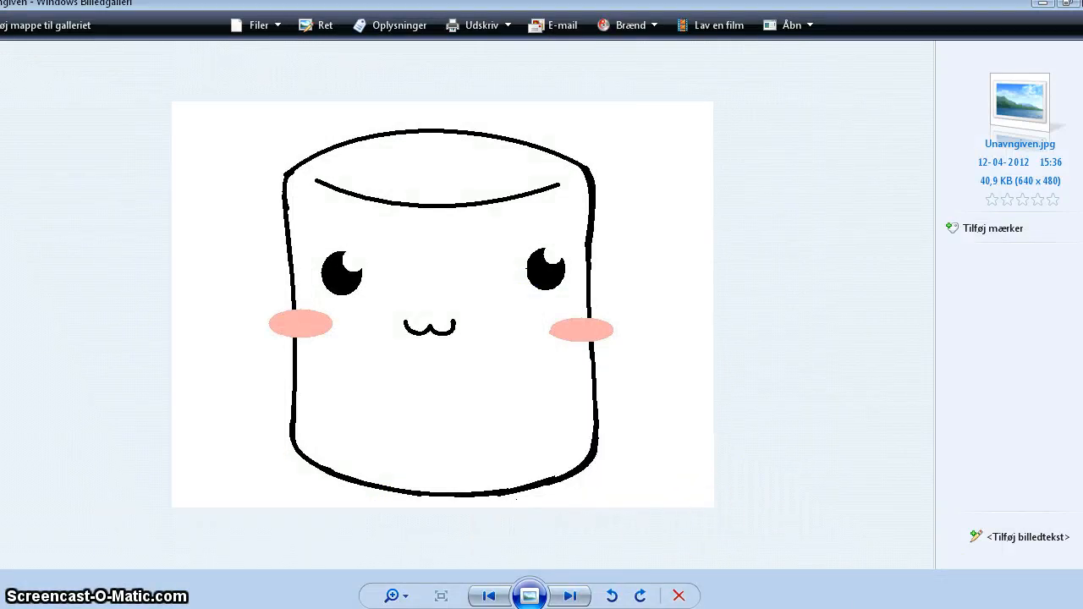
{"action": "key", "text": "alt+Tab"}
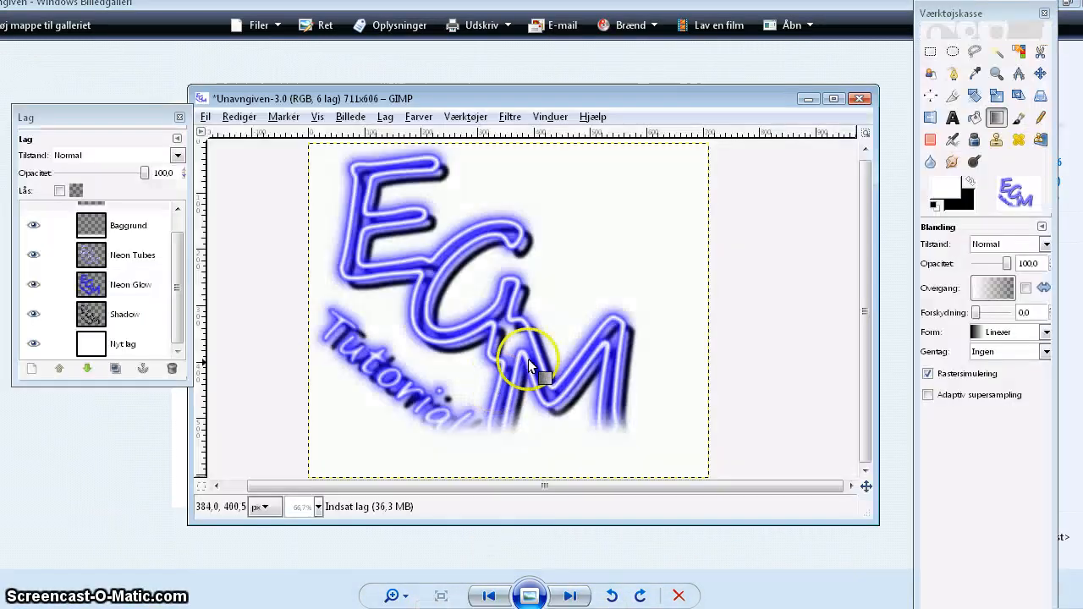
{"action": "key", "text": "ctrl+v"}
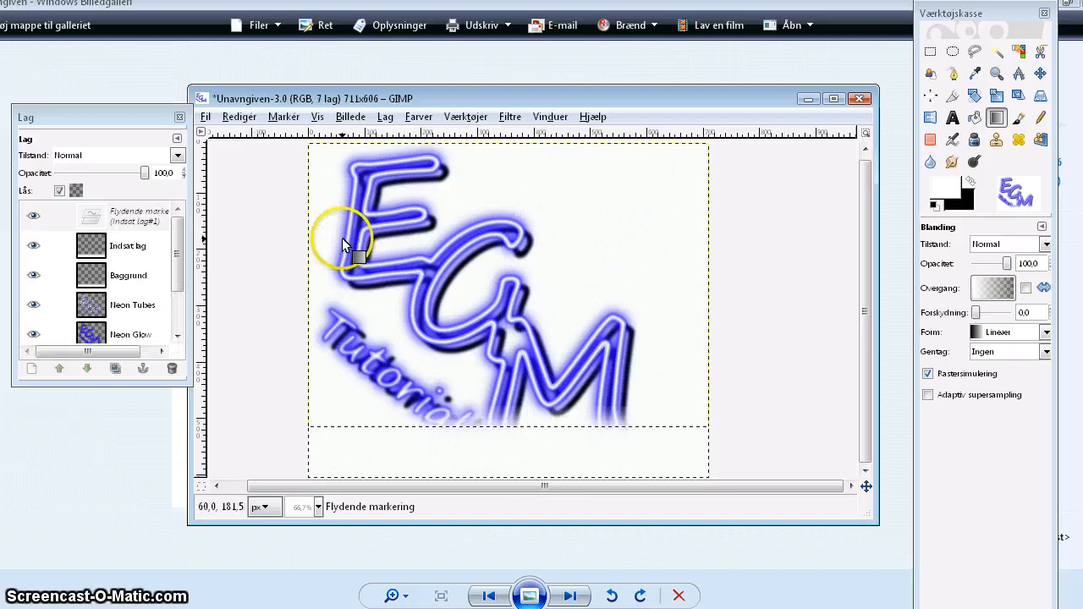
Anchor the floating selection to the Indsat lag layer and merge that layer down into Baggrund.
{"action": "right_click", "coordinate": [140, 224]}
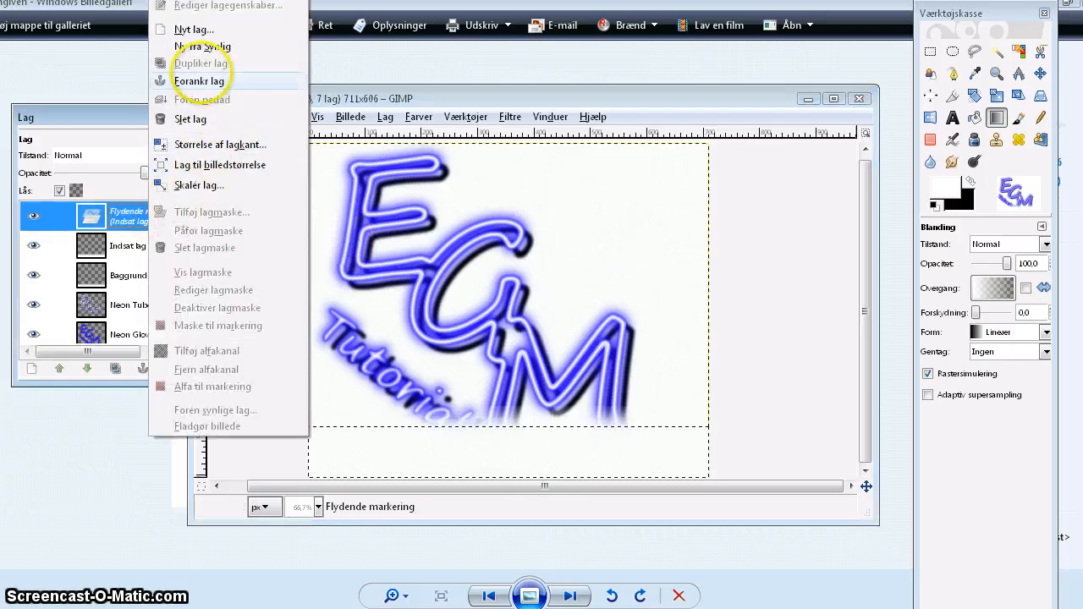
{"action": "left_click", "coordinate": [201, 72]}
{"action": "right_click", "coordinate": [131, 215]}
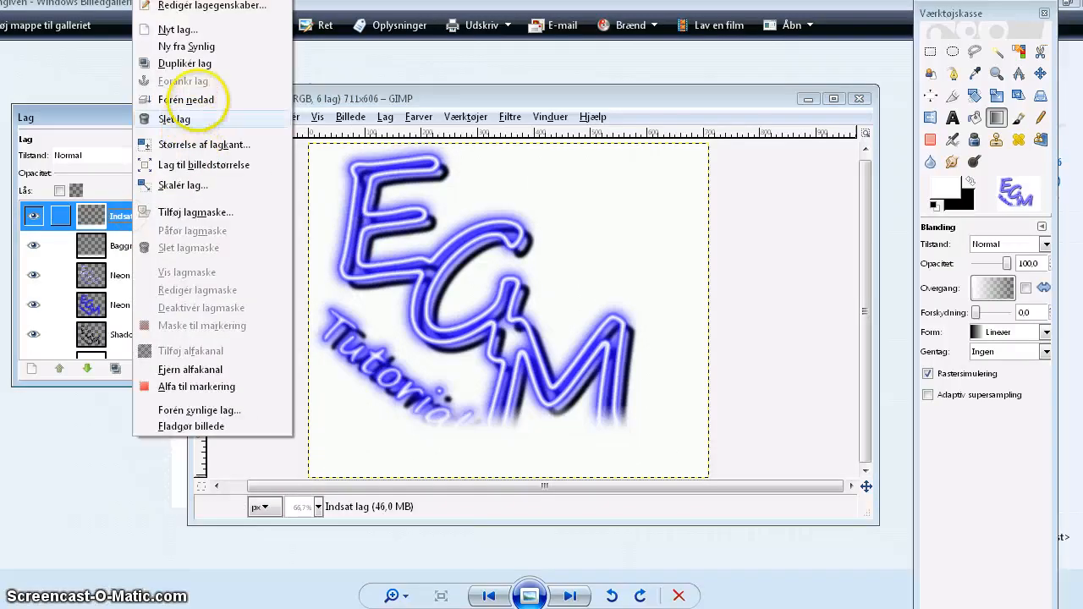
{"action": "left_click", "coordinate": [207, 114]}
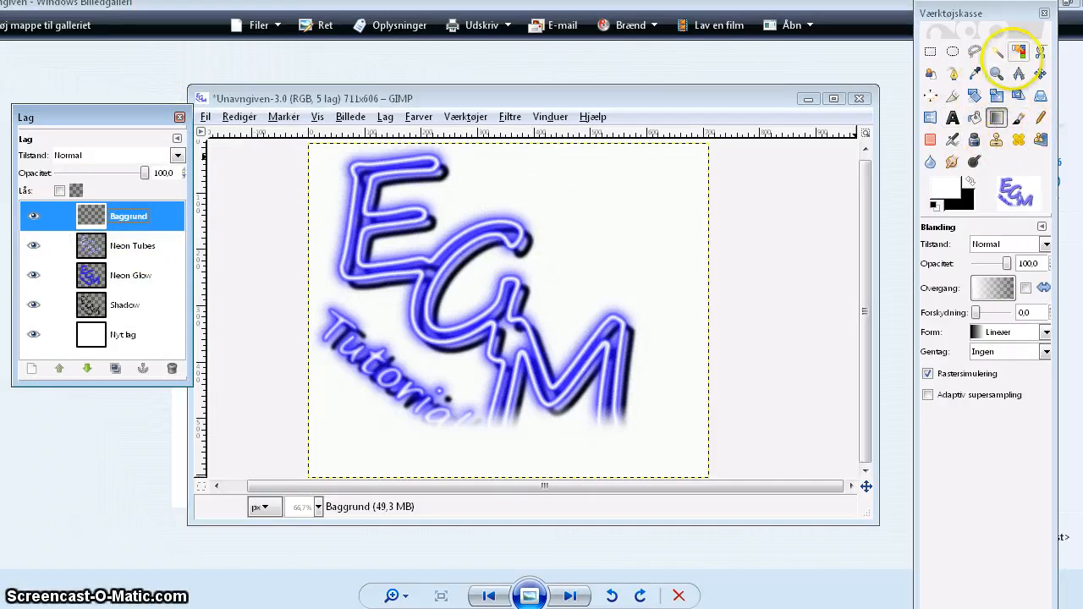
Try selecting the area above the white fade on the Baggrund layer with Fuzzy Select, then clear the selection.
{"action": "left_click", "coordinate": [995, 51]}
{"action": "left_click", "coordinate": [581, 210]}
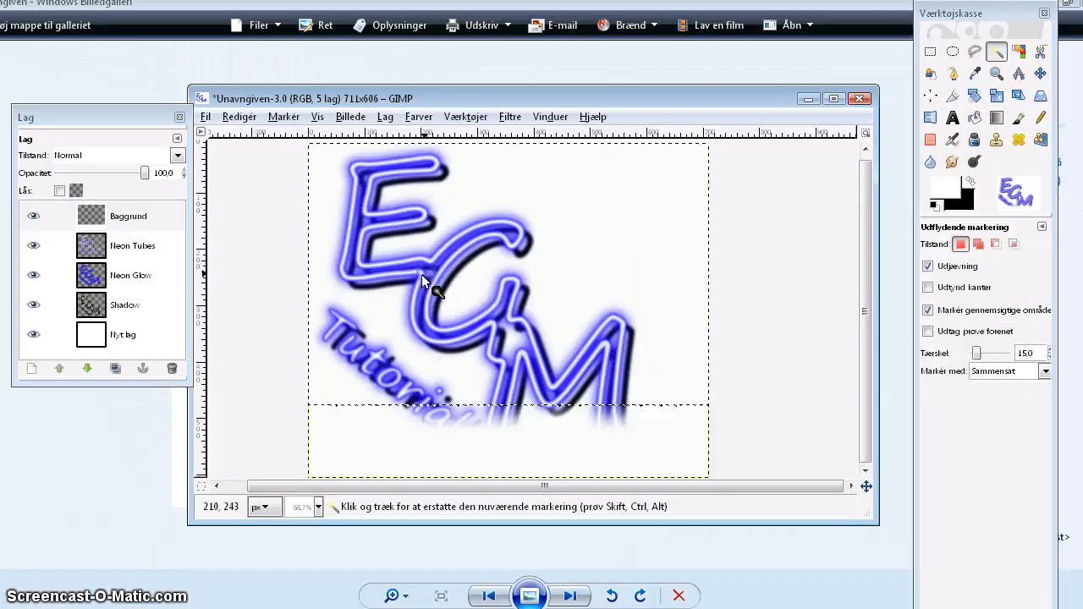
{"action": "left_click", "coordinate": [730, 448]}
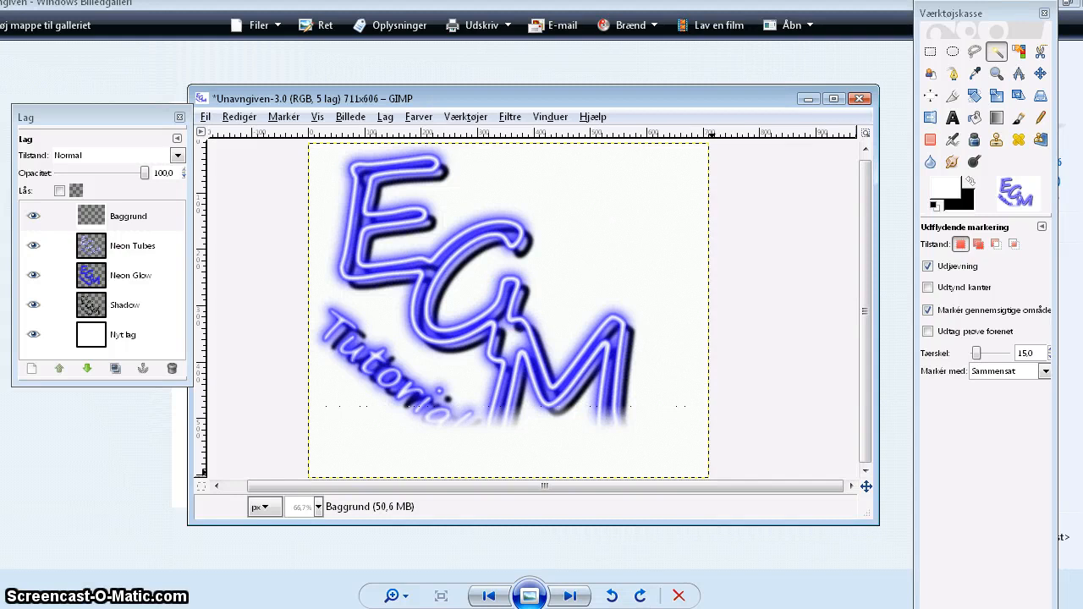
Copy the marshmallow drawing again in Windows Billedgalleri and switch back to the logo image in GIMP.
{"action": "left_click", "coordinate": [906, 608]}
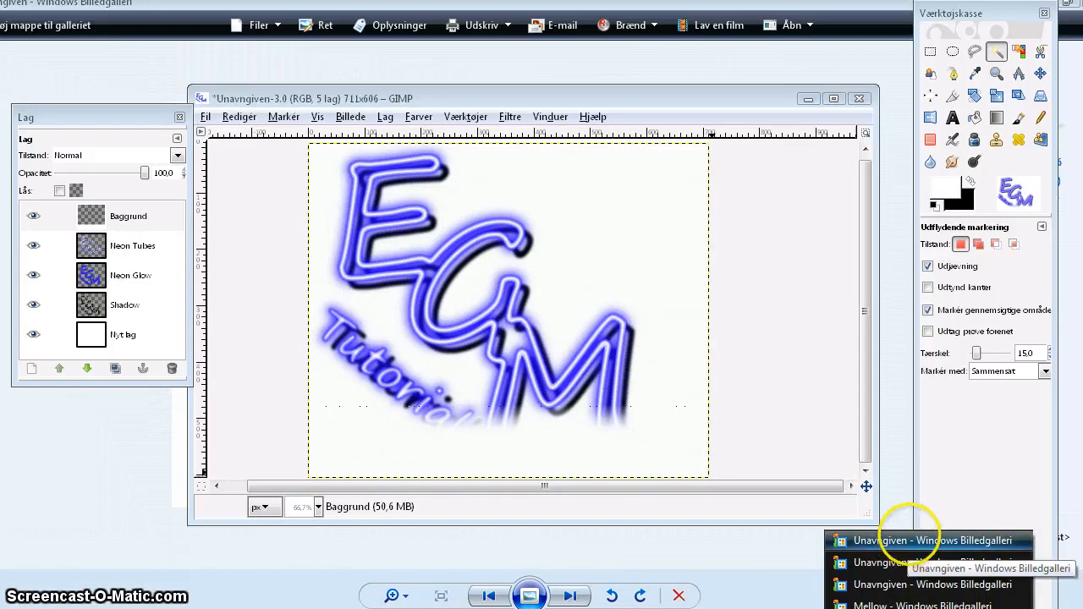
{"action": "left_click", "coordinate": [907, 539]}
{"action": "right_click", "coordinate": [471, 349]}
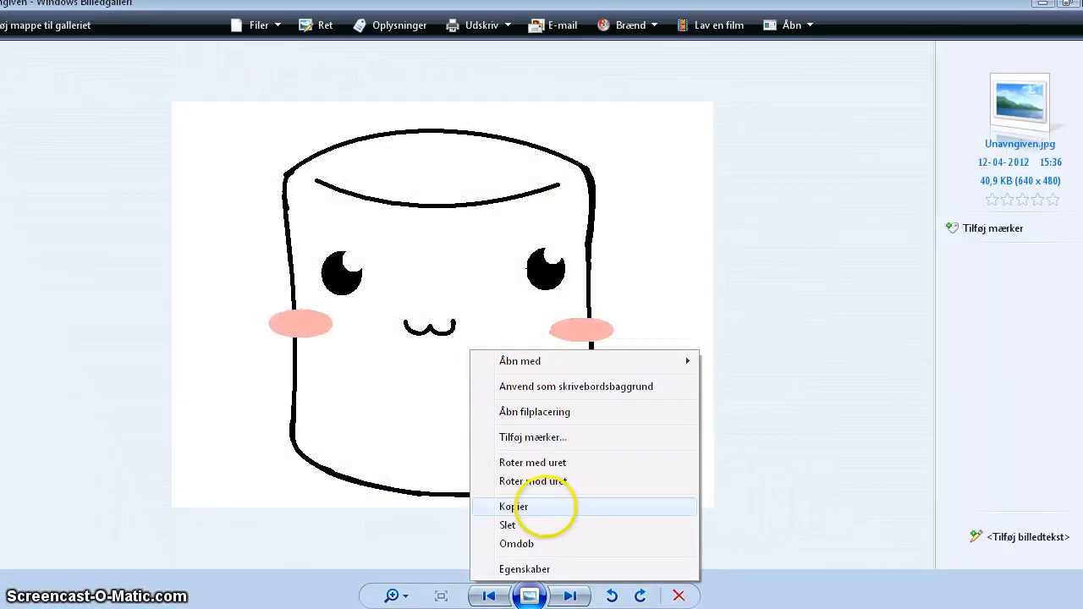
{"action": "left_click", "coordinate": [546, 506]}
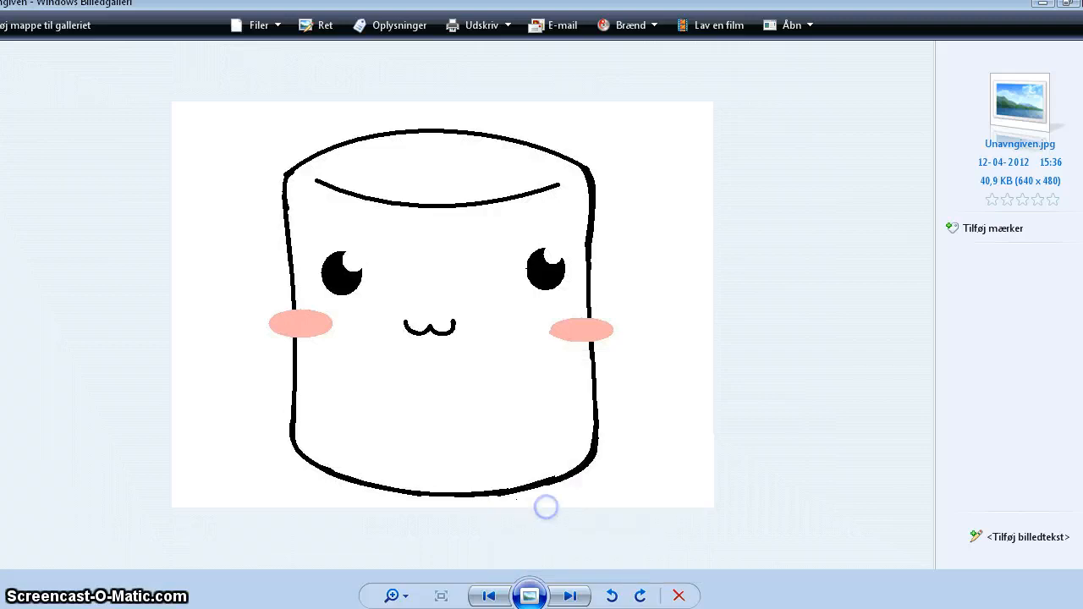
{"action": "key", "text": "alt+Tab"}
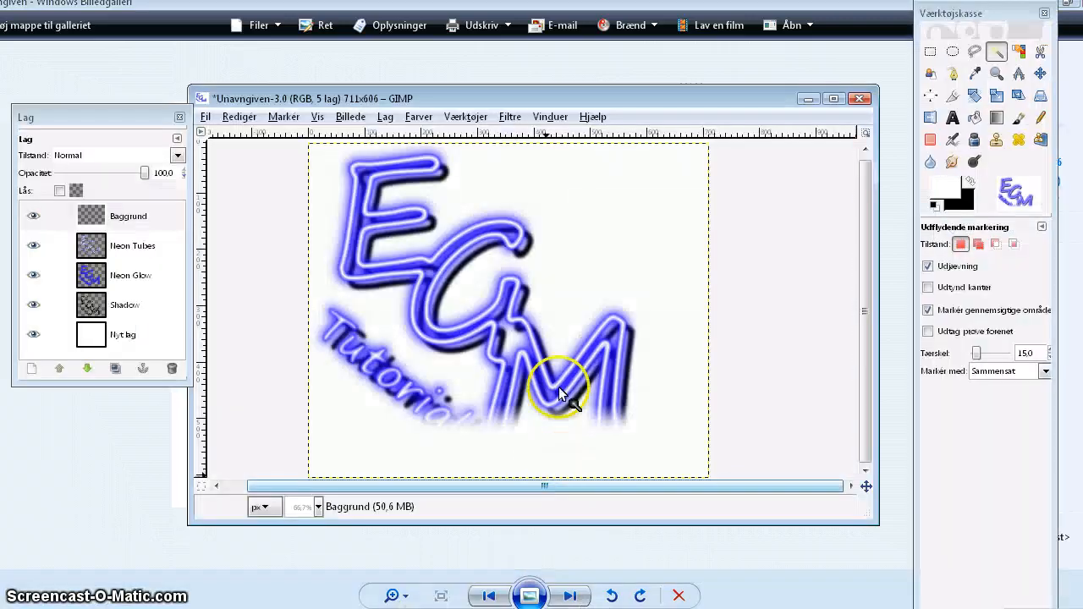
Paste the clipboard content into the logo image and delete the resulting floating selection.
{"action": "left_click", "coordinate": [634, 246]}
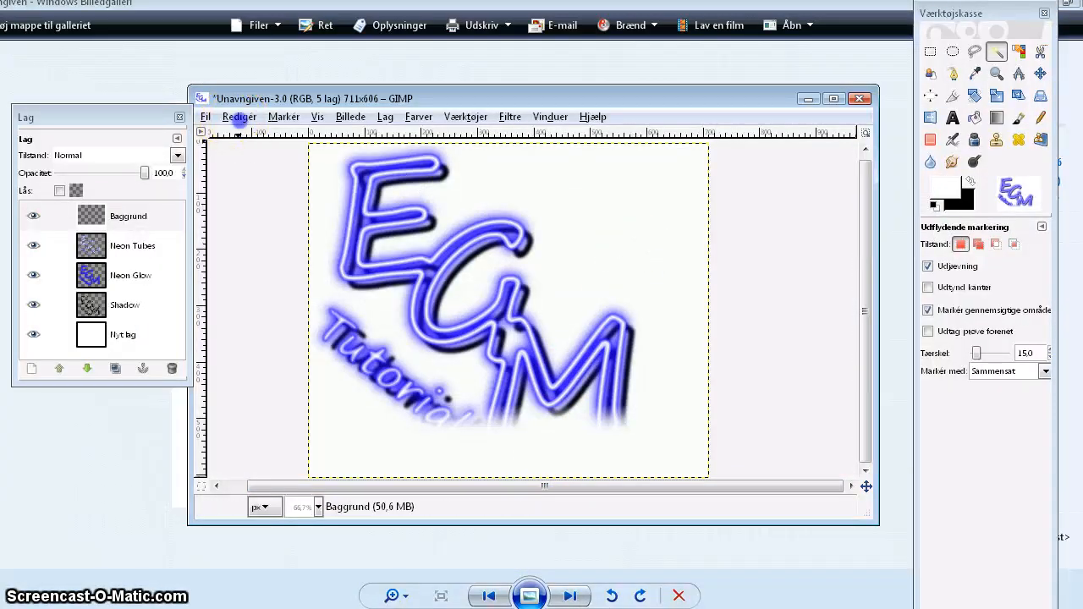
{"action": "left_click", "coordinate": [238, 117]}
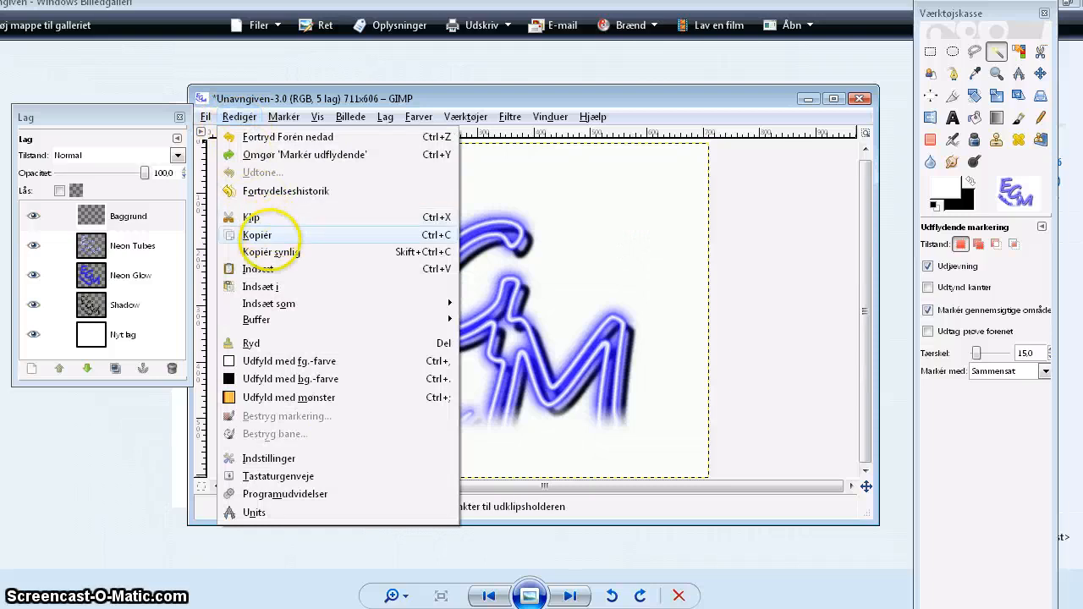
{"action": "left_click", "coordinate": [269, 268]}
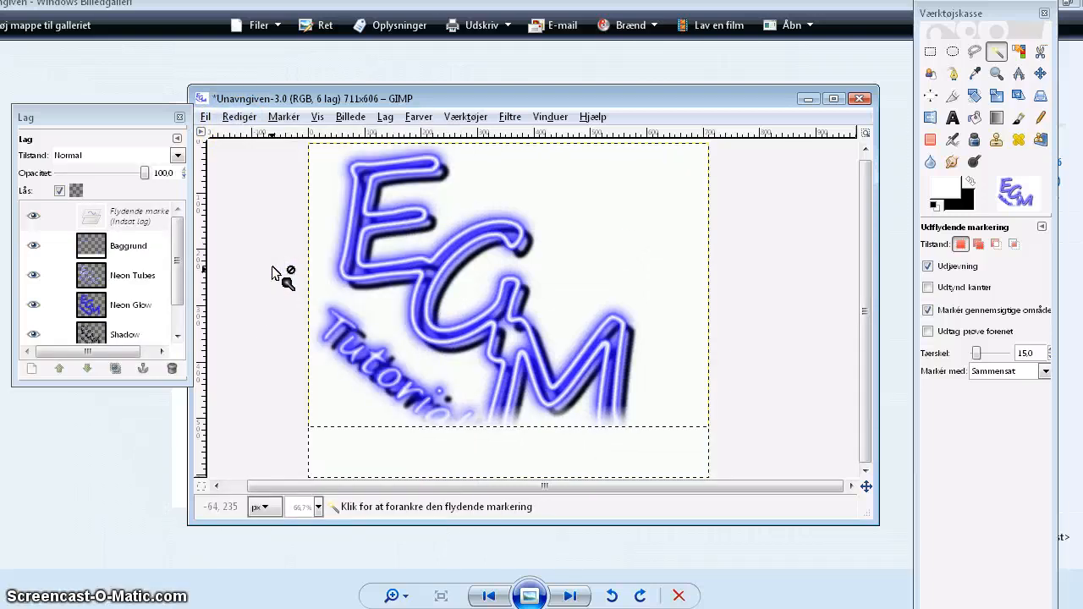
{"action": "left_click", "coordinate": [283, 116]}
{"action": "mouse_move", "coordinate": [317, 117]}
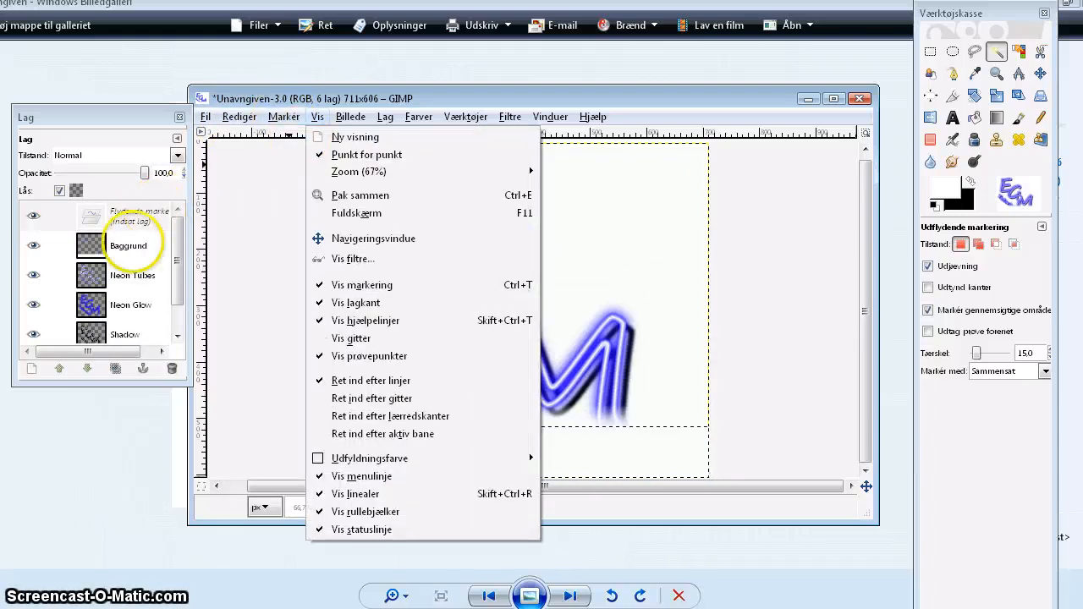
{"action": "left_click", "coordinate": [127, 245]}
{"action": "left_click", "coordinate": [119, 217]}
{"action": "right_click", "coordinate": [135, 217]}
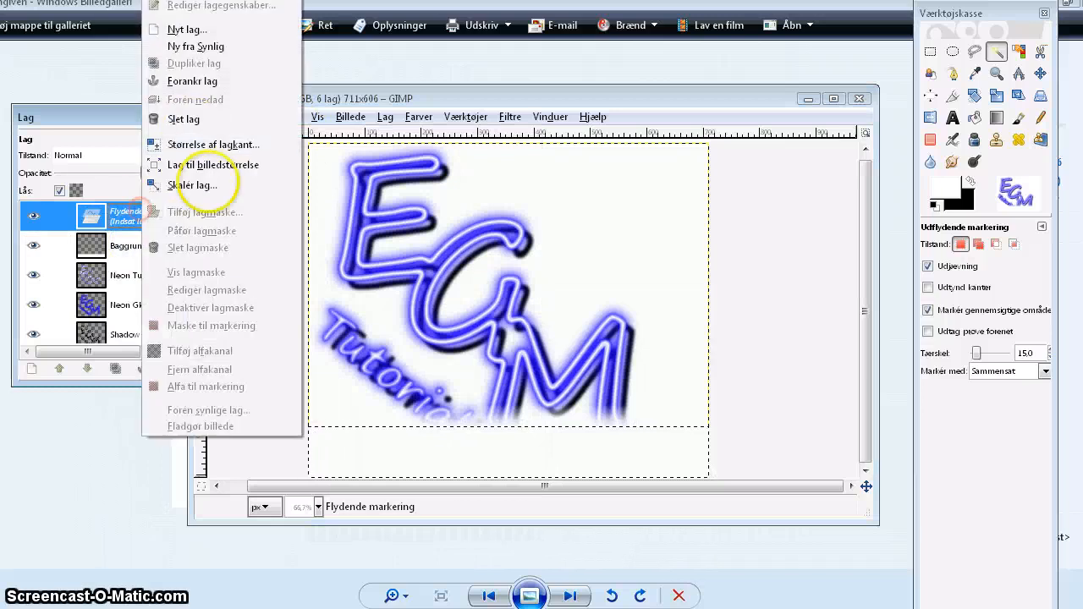
{"action": "left_click", "coordinate": [187, 119]}
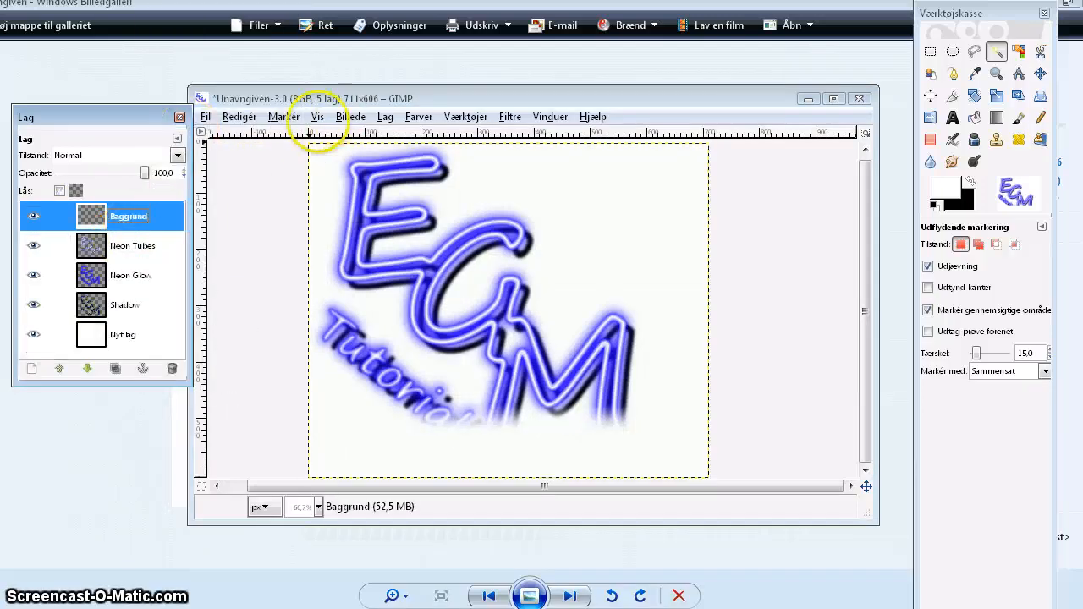
Insert the clipboard content with Indsæt i and convert the floating selection into a new layer.
{"action": "left_click", "coordinate": [239, 117]}
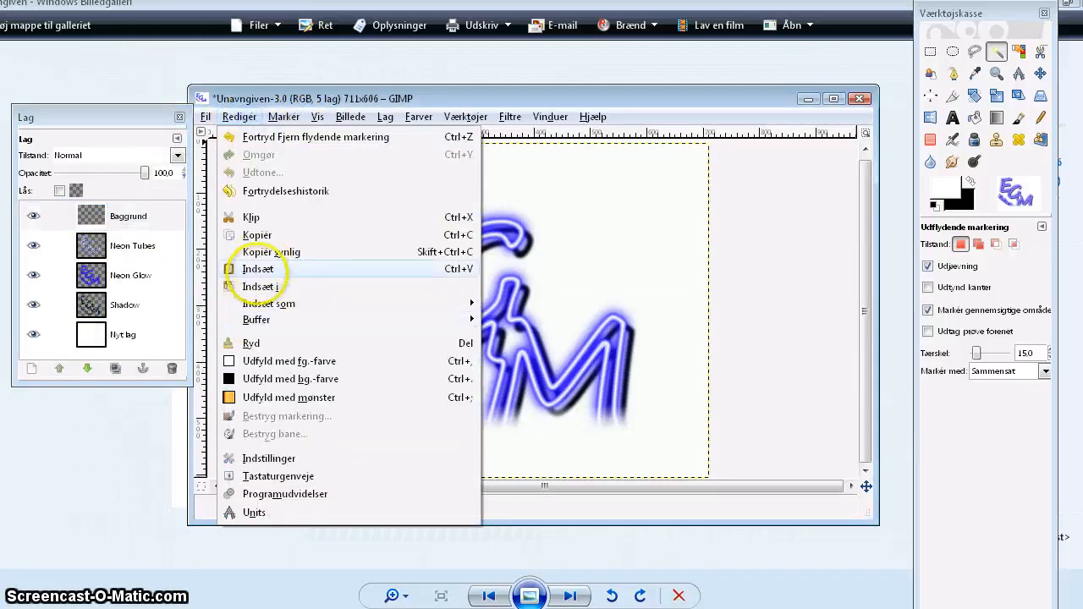
{"action": "left_click", "coordinate": [260, 288]}
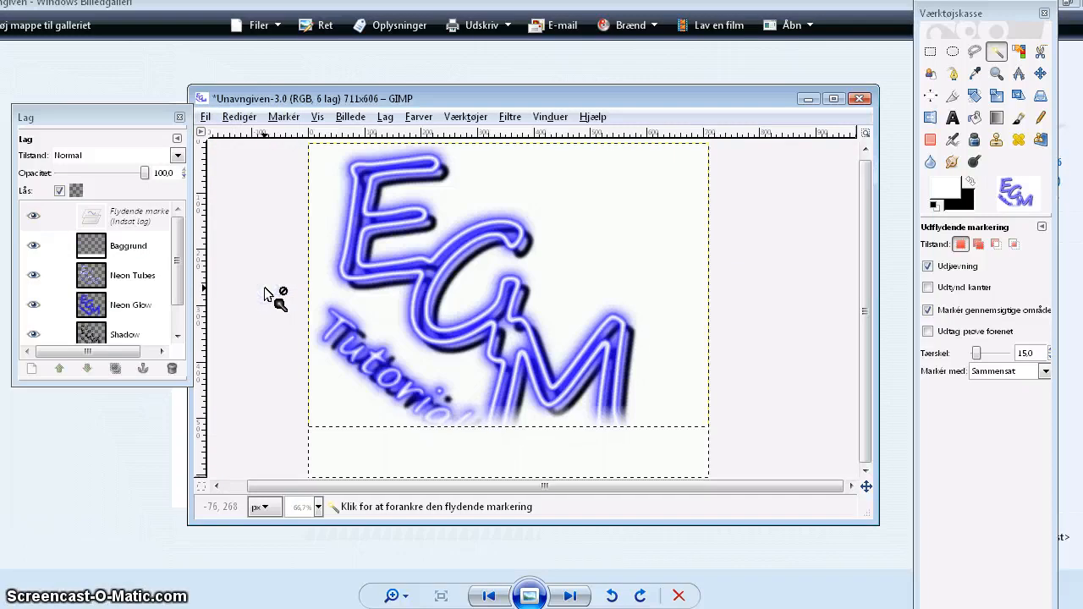
{"action": "right_click", "coordinate": [136, 215]}
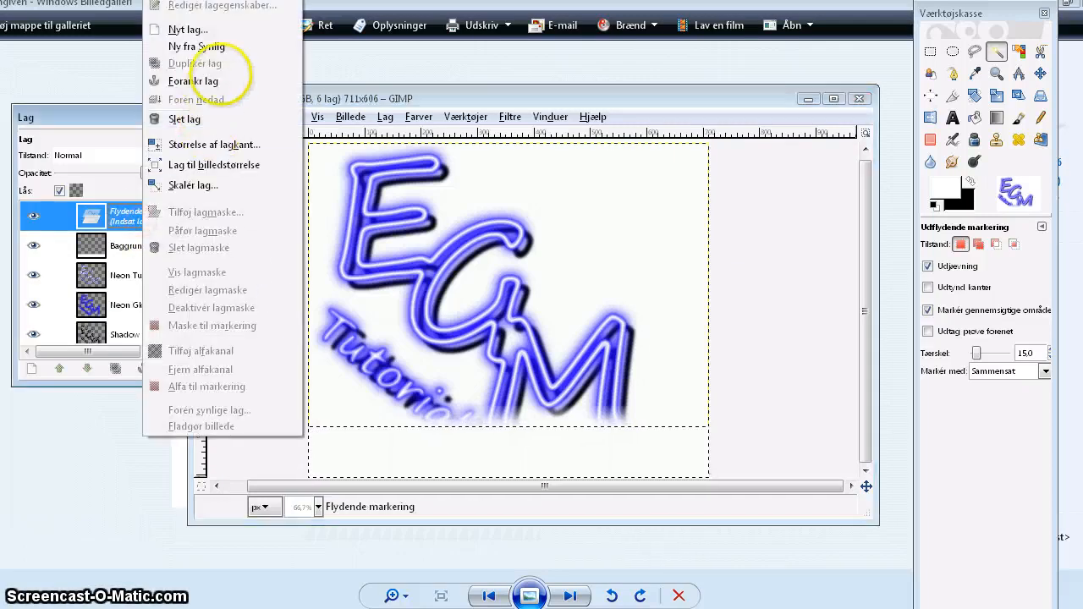
{"action": "left_click", "coordinate": [219, 32]}
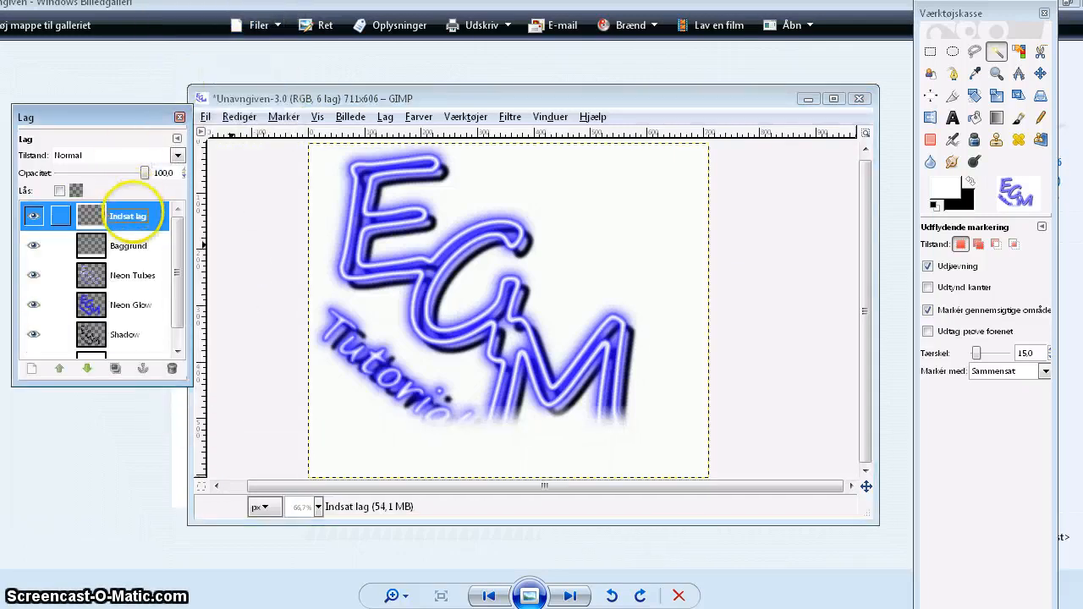
Merge the Indsat lag layer down into the Baggrund layer.
{"action": "right_click", "coordinate": [131, 216]}
{"action": "left_click", "coordinate": [190, 99]}
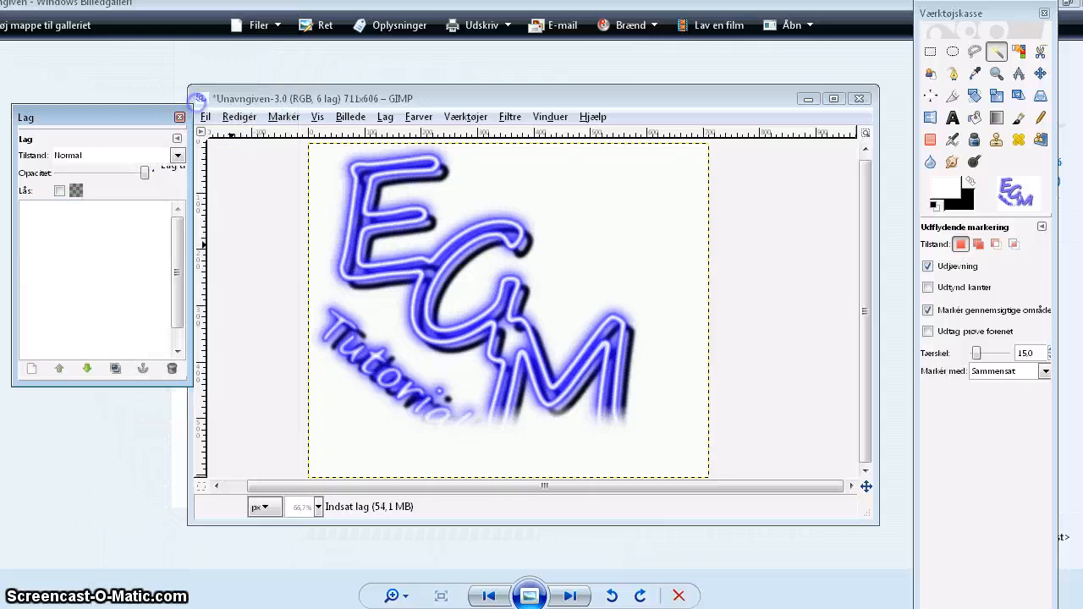
{"action": "left_click", "coordinate": [428, 321]}
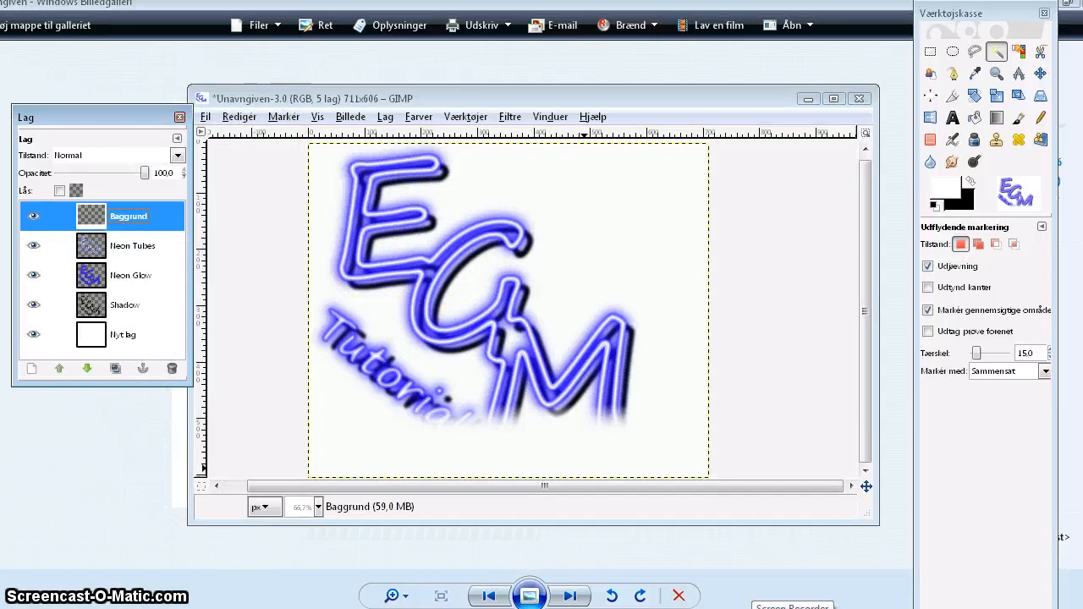
Move the logo image window higher on the desktop, uncovering part of the marshmallow picture behind it.
{"action": "left_click", "coordinate": [928, 608]}
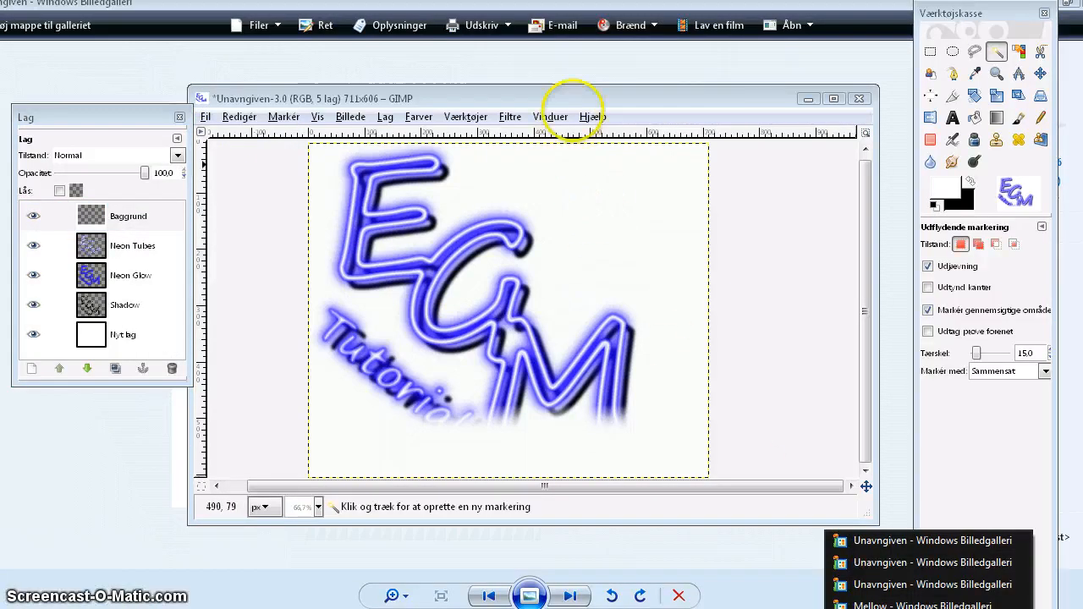
{"action": "left_click_drag", "start_coordinate": [590, 93], "coordinate": [592, 56]}
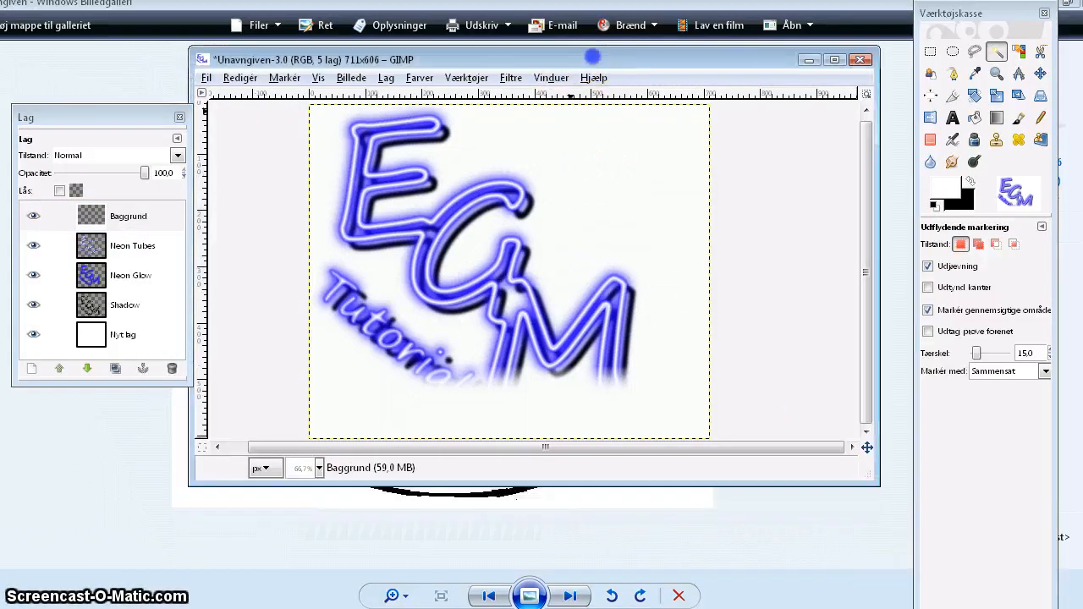